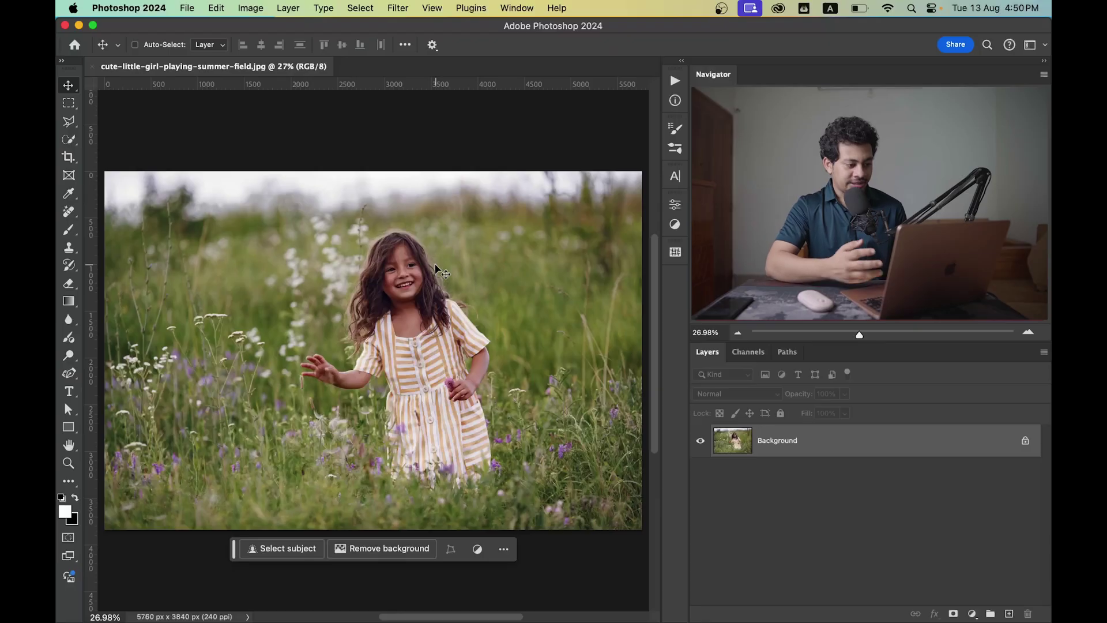
# Duplicate the background layer twice and rename the uppermost copy Subject
pyautogui.moveTo(349, 247)
pyautogui.mouseDown()
pyautogui.moveTo(373, 242)
pyautogui.moveTo(326, 233)
pyautogui.moveTo(335, 237)
pyautogui.mouseUp()
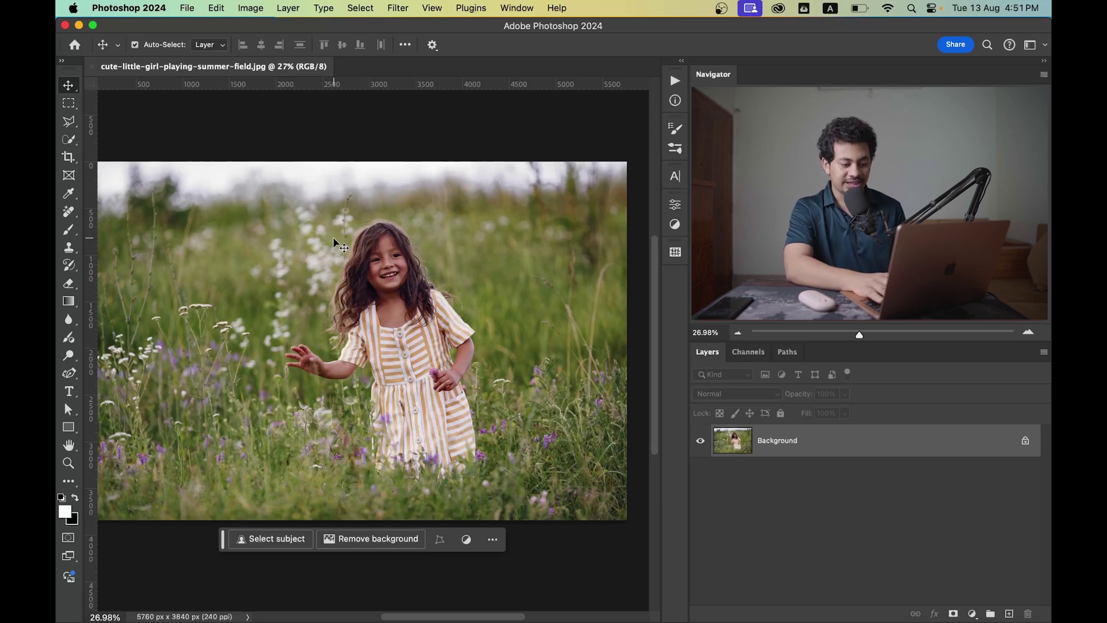
pyautogui.press('super+j')
pyautogui.press('super+j')
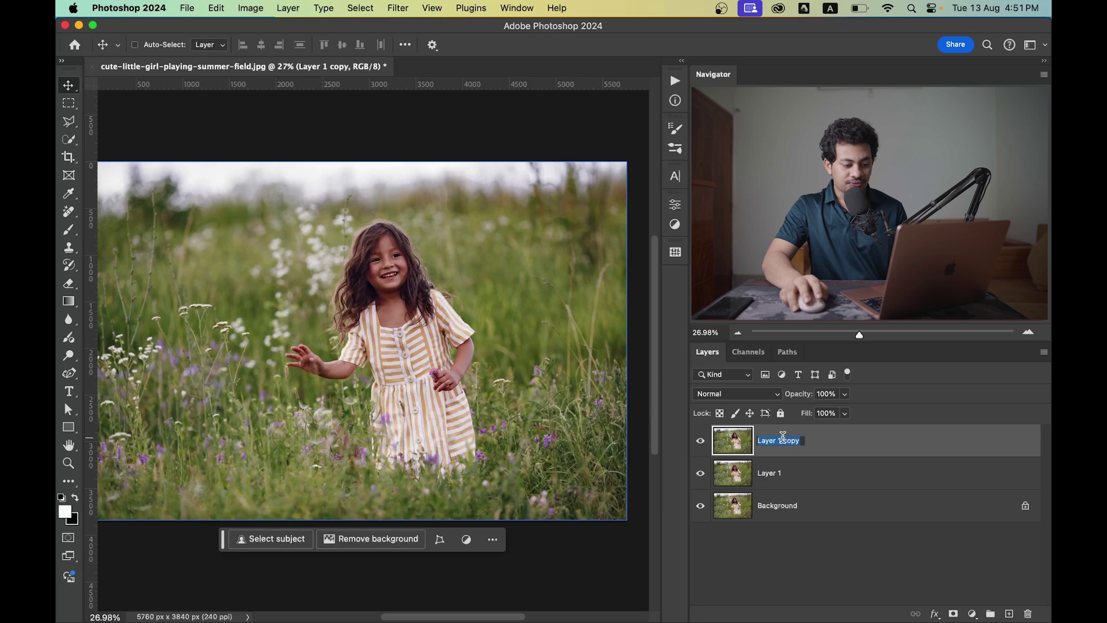
pyautogui.write('ct')
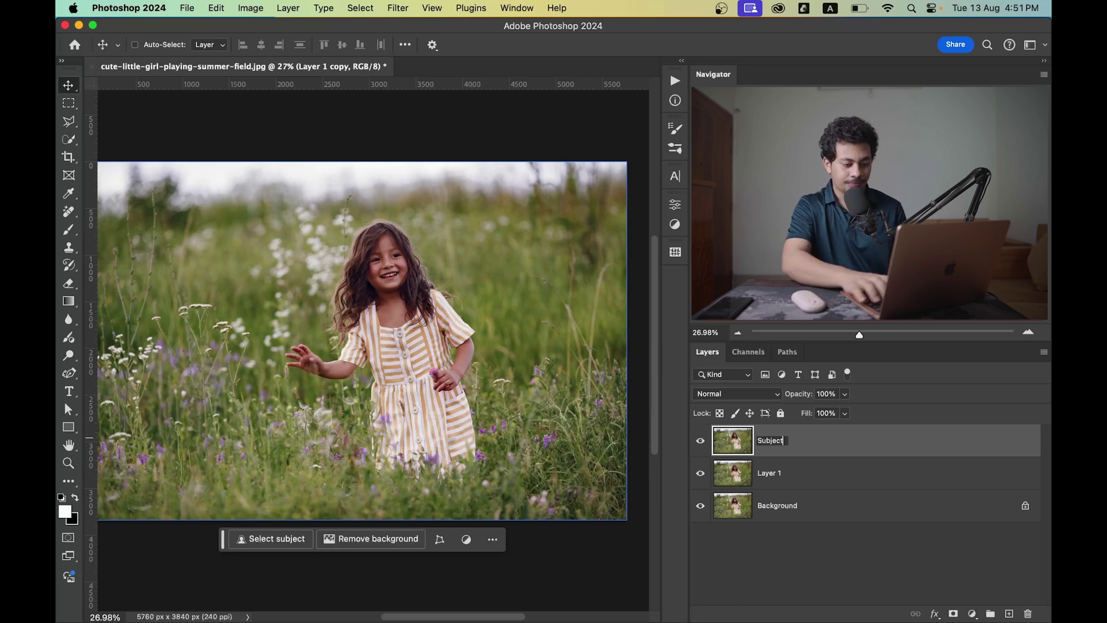
pyautogui.press('Return')
# Rename the middle layer Background blur
pyautogui.click(774, 478)
pyautogui.doubleClick(772, 475)
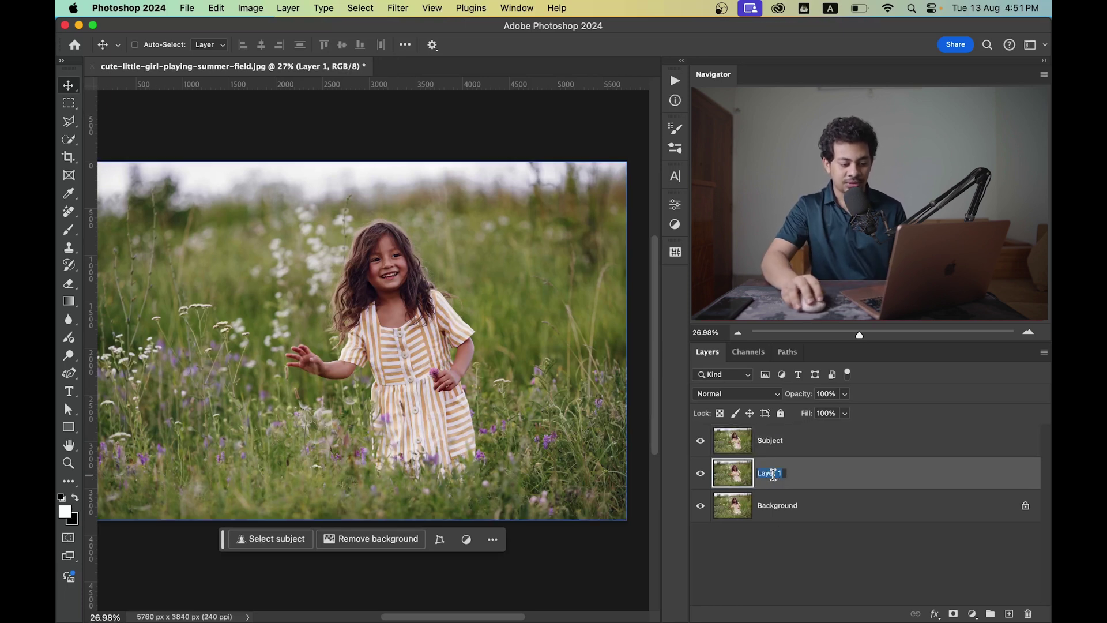
pyautogui.write('Backgrou')
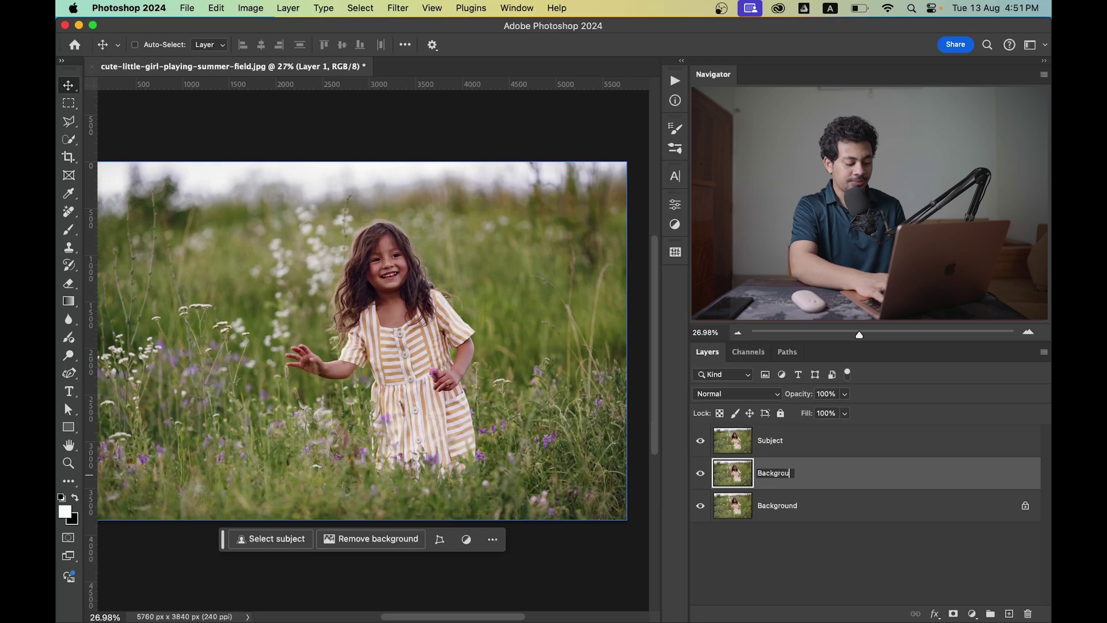
pyautogui.write('nd blur')
pyautogui.press('Return')
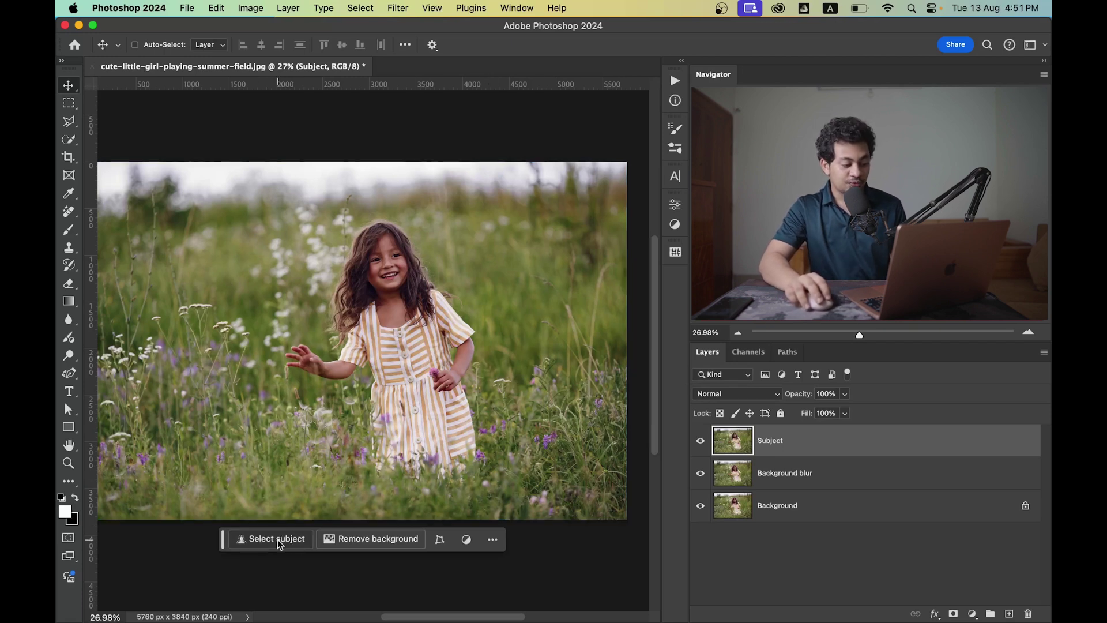
# Select the girl on the Subject layer, using the Quick Selection tool
pyautogui.click(70, 141)
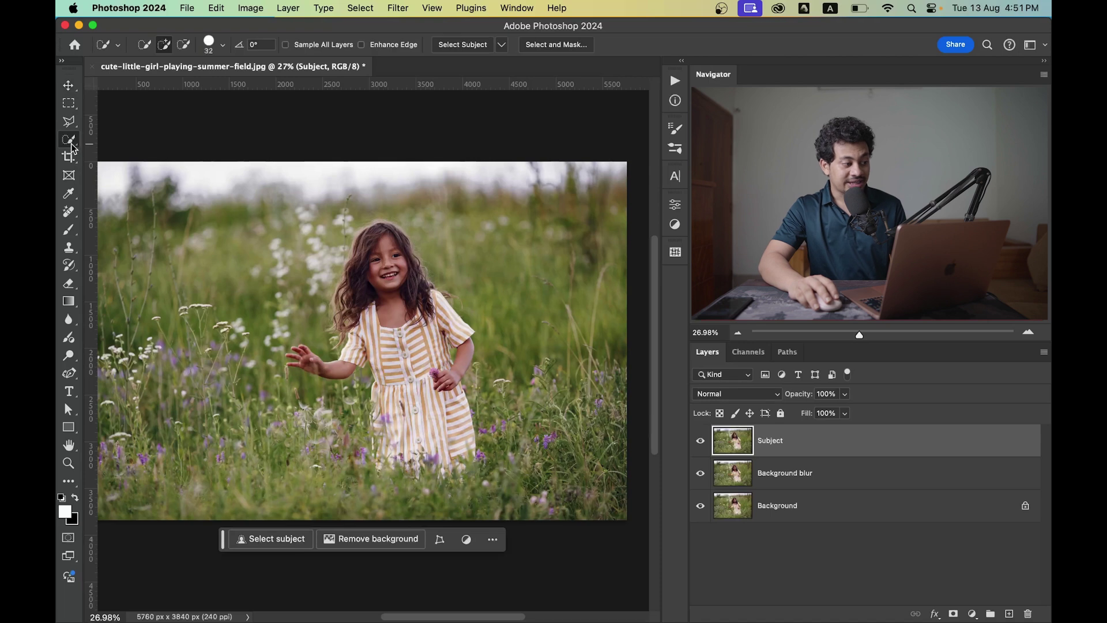
pyautogui.click(69, 123)
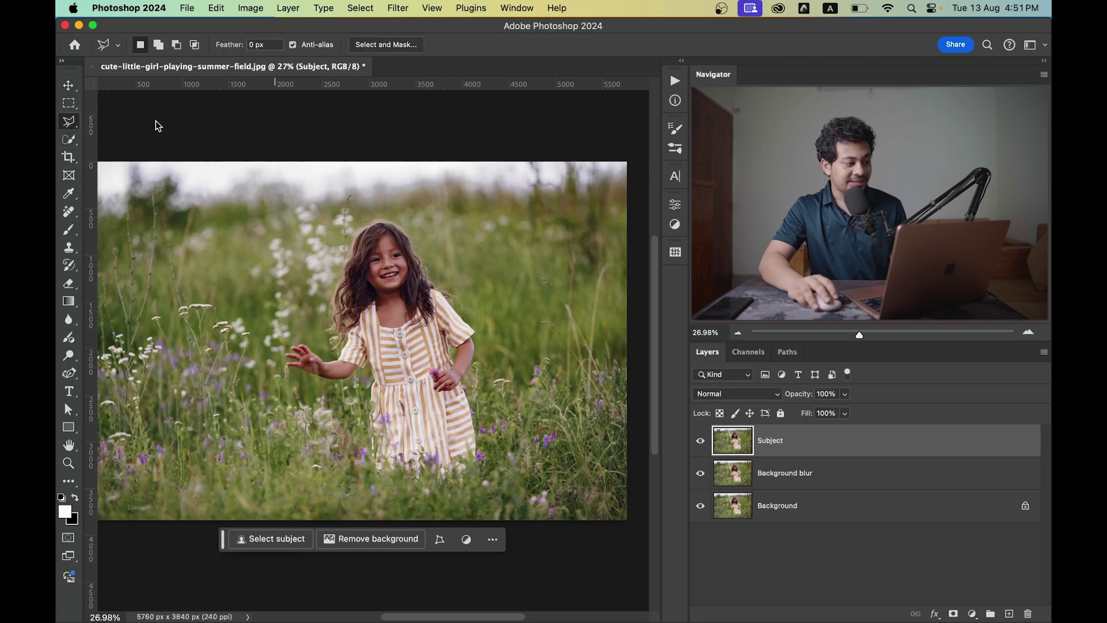
pyautogui.click(66, 142)
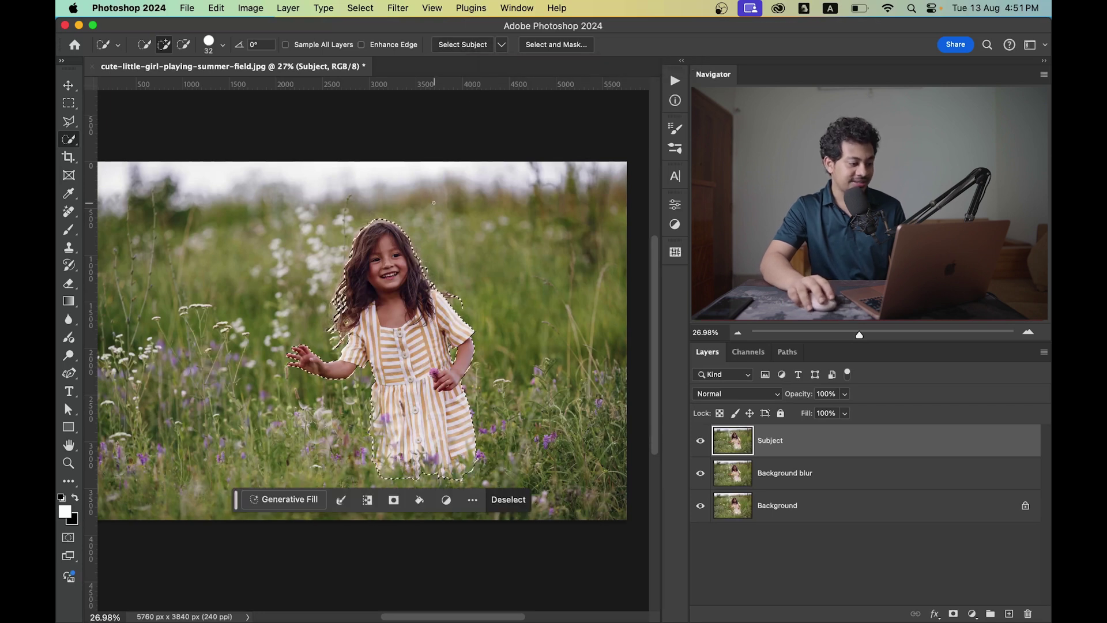
# Examine the edges of the girl's selection around the dress, sleeves and arm for inaccurate areas
pyautogui.scroll(4, 444, 358)
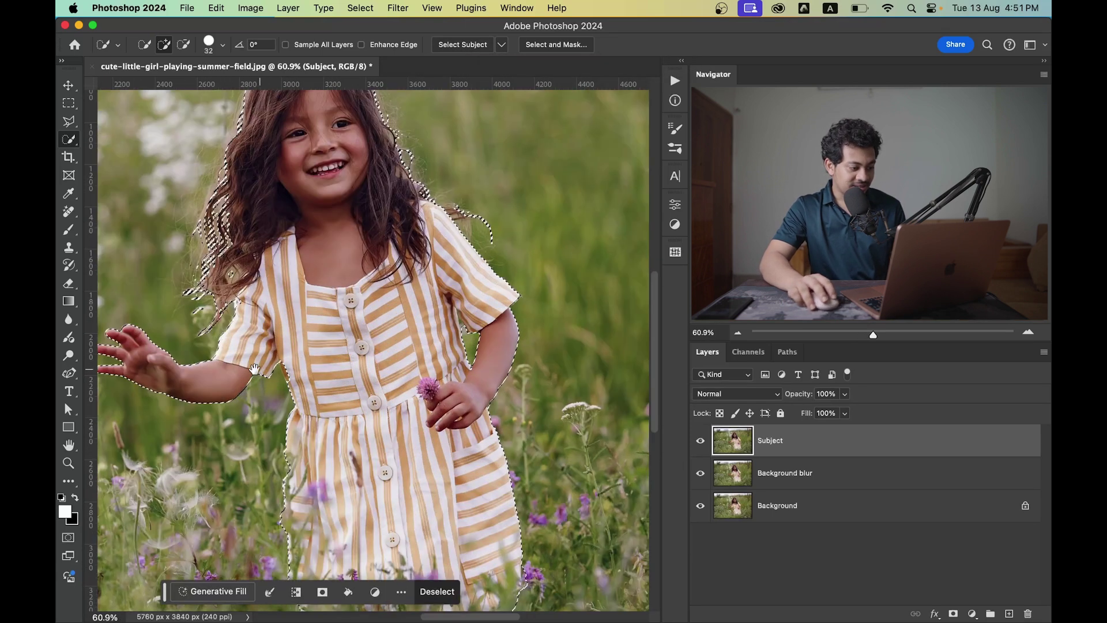
pyautogui.moveTo(255, 369); pyautogui.dragTo(301, 340)
pyautogui.scroll(5, 324, 345)
pyautogui.moveTo(384, 307); pyautogui.dragTo(384, 299)
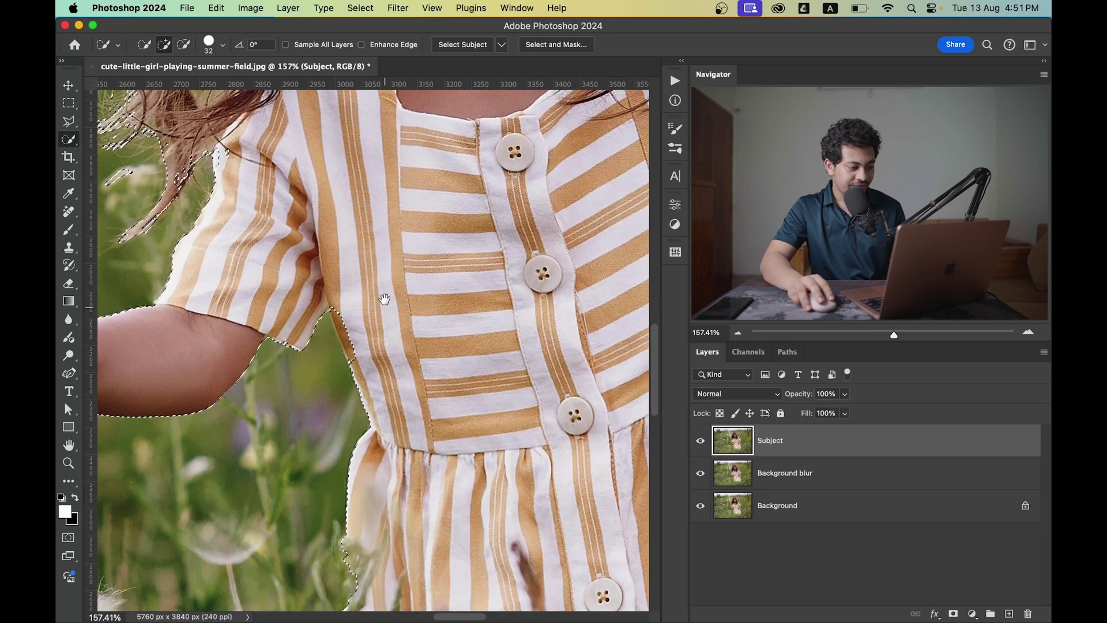
pyautogui.scroll(-1, 385, 298)
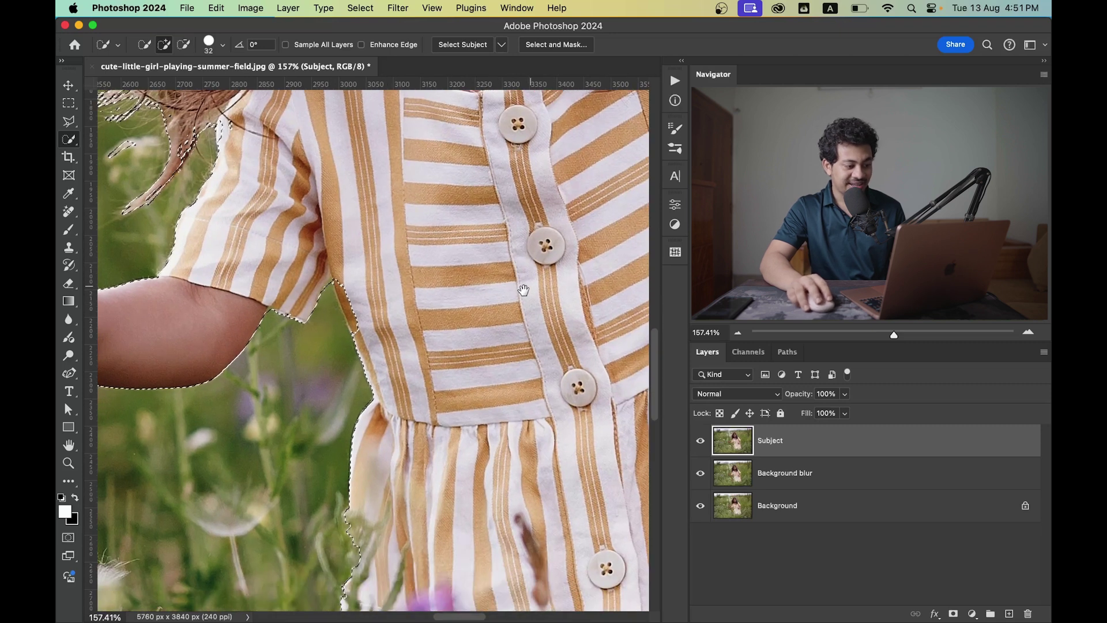
pyautogui.moveTo(524, 292); pyautogui.dragTo(252, 357)
pyautogui.hscroll(-15, 368, 339)
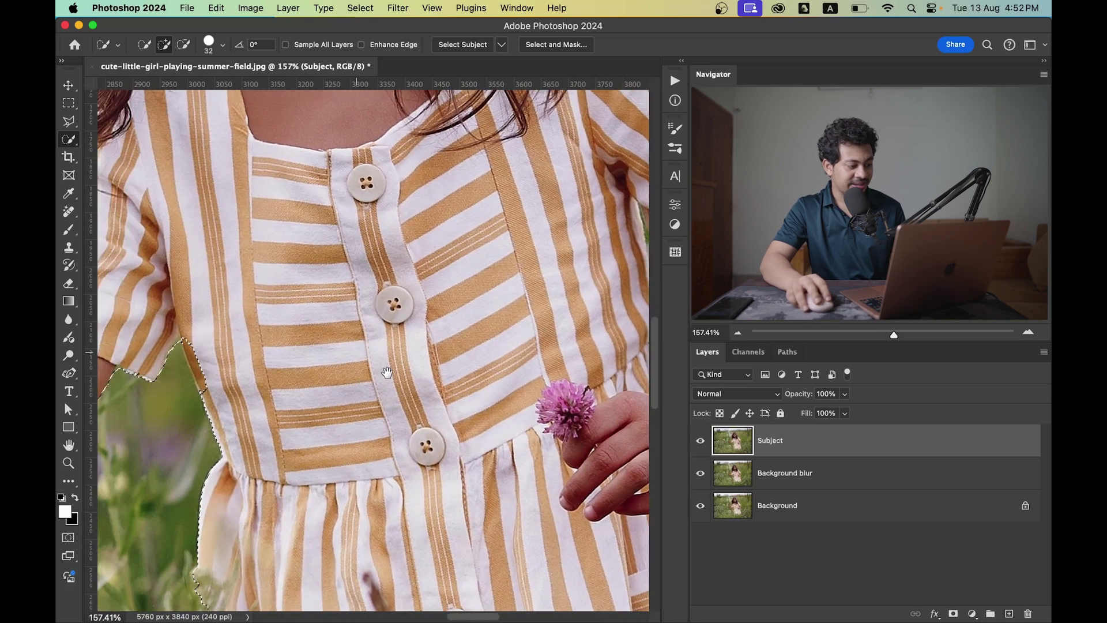
pyautogui.scroll(-3, 200, 372)
pyautogui.hscroll(3, 292, 353)
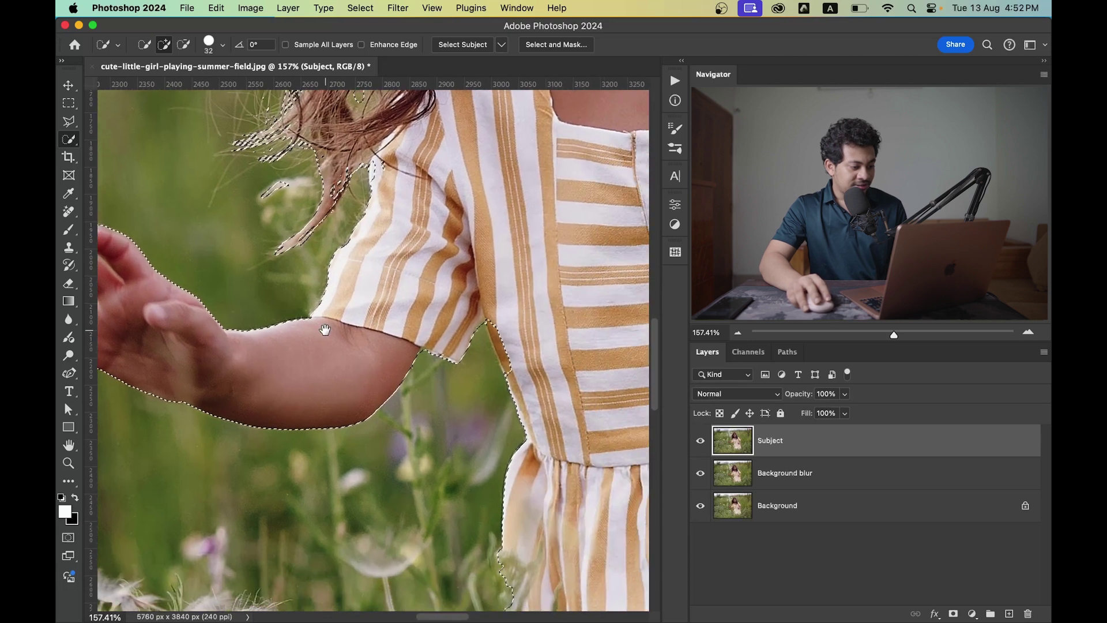
# Add the missing strip of dress below the armpit beside the outstretched arm to the selection with the Polygonal Lasso
pyautogui.rightClick(69, 121)
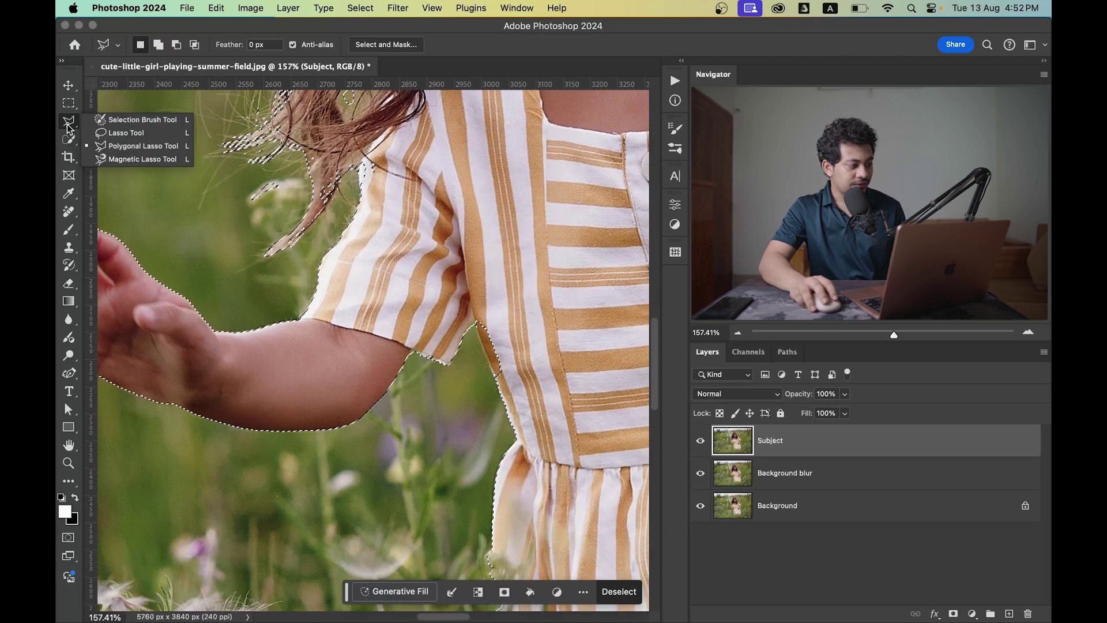
pyautogui.click(137, 143)
pyautogui.scroll(-2, 231, 260)
pyautogui.hscroll(5, 346, 343)
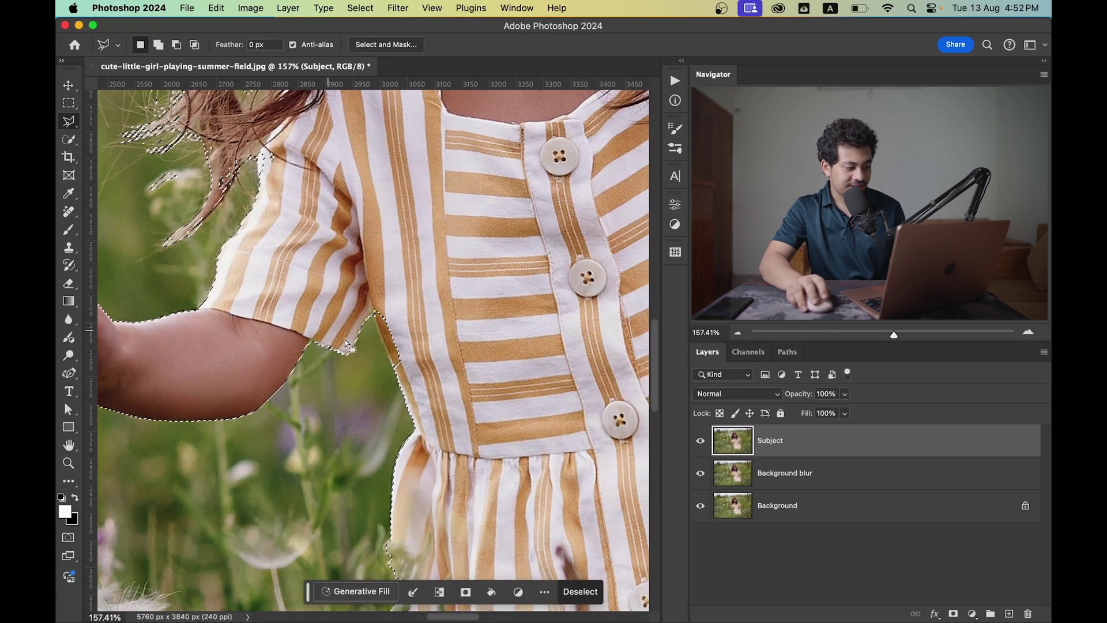
pyautogui.scroll(4, 397, 367)
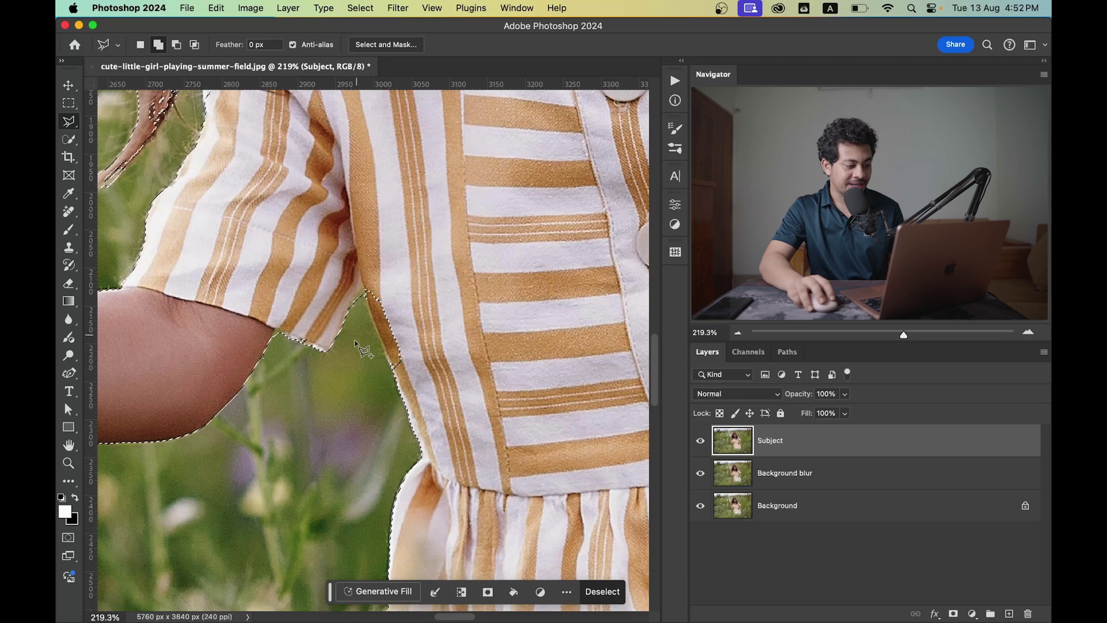
pyautogui.click(367, 293)
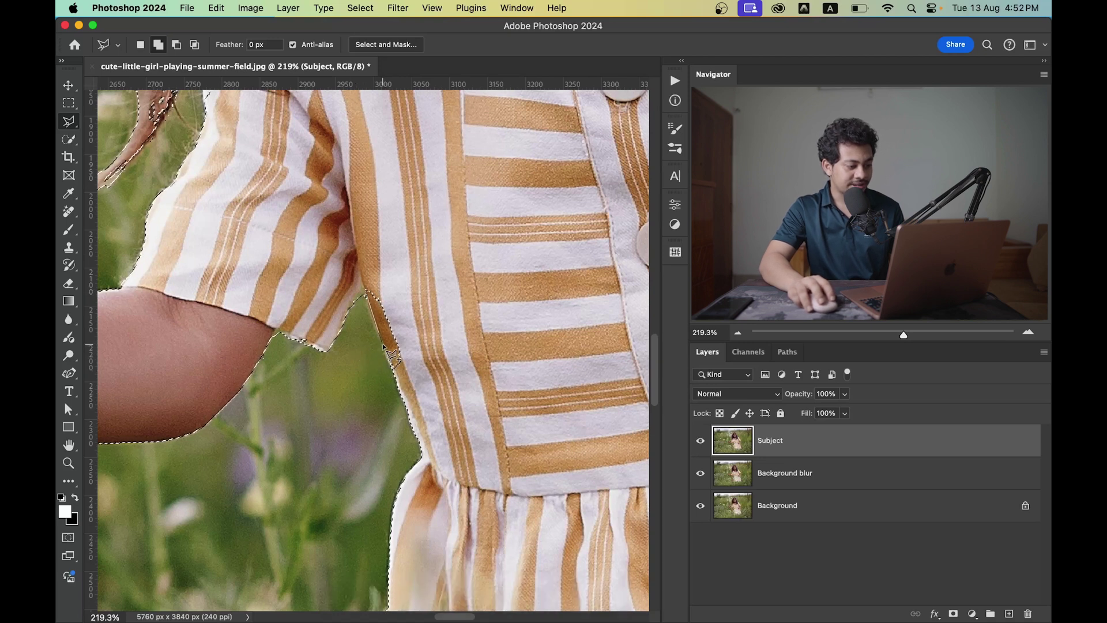
pyautogui.click(395, 365)
pyautogui.click(397, 381)
pyautogui.click(439, 356)
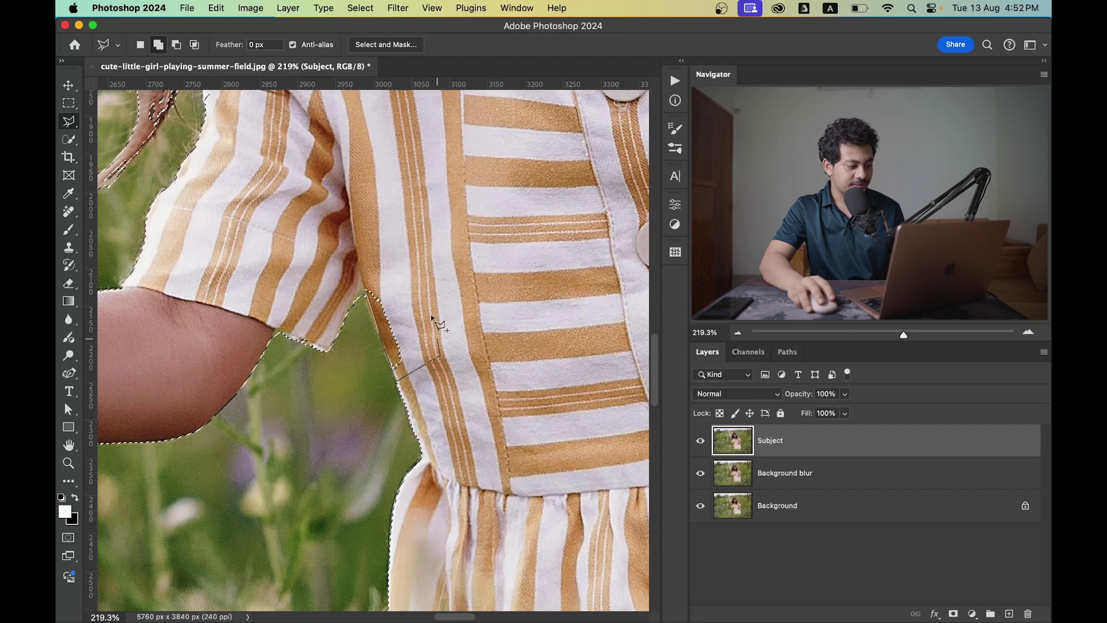
pyautogui.click(375, 286)
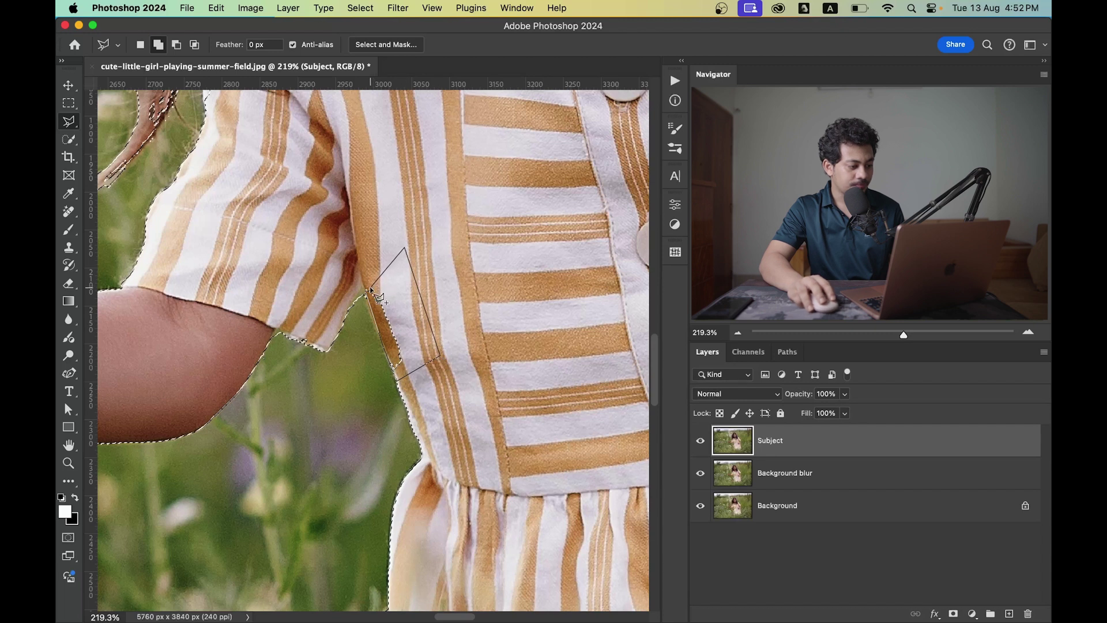
# Subtract the small background notch between the sleeve and the dress from the selection
pyautogui.click(352, 341)
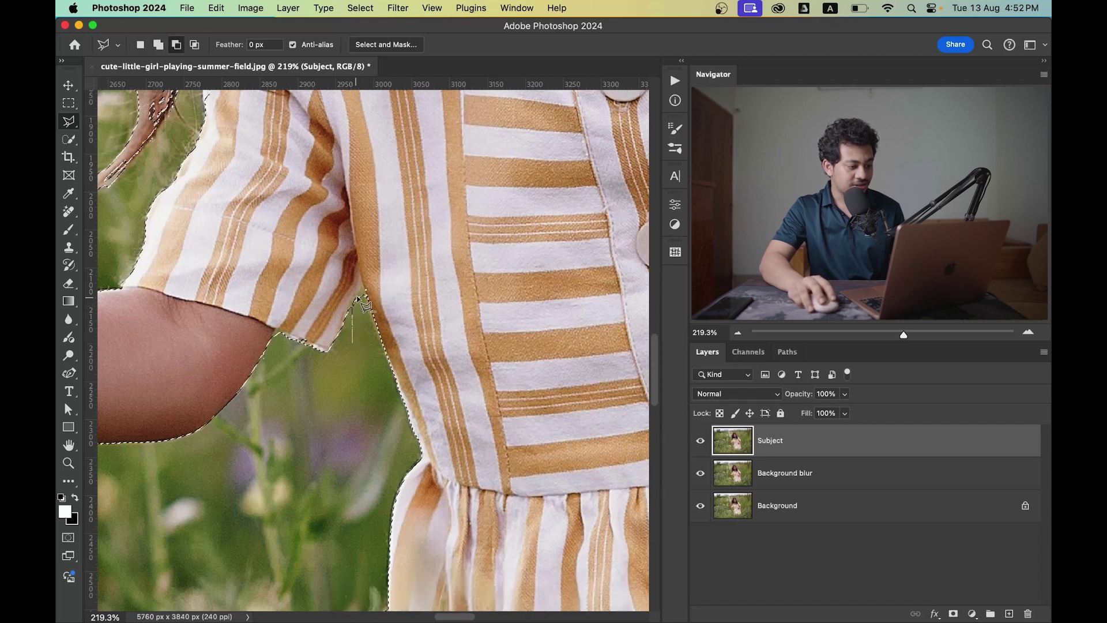
pyautogui.click(362, 287)
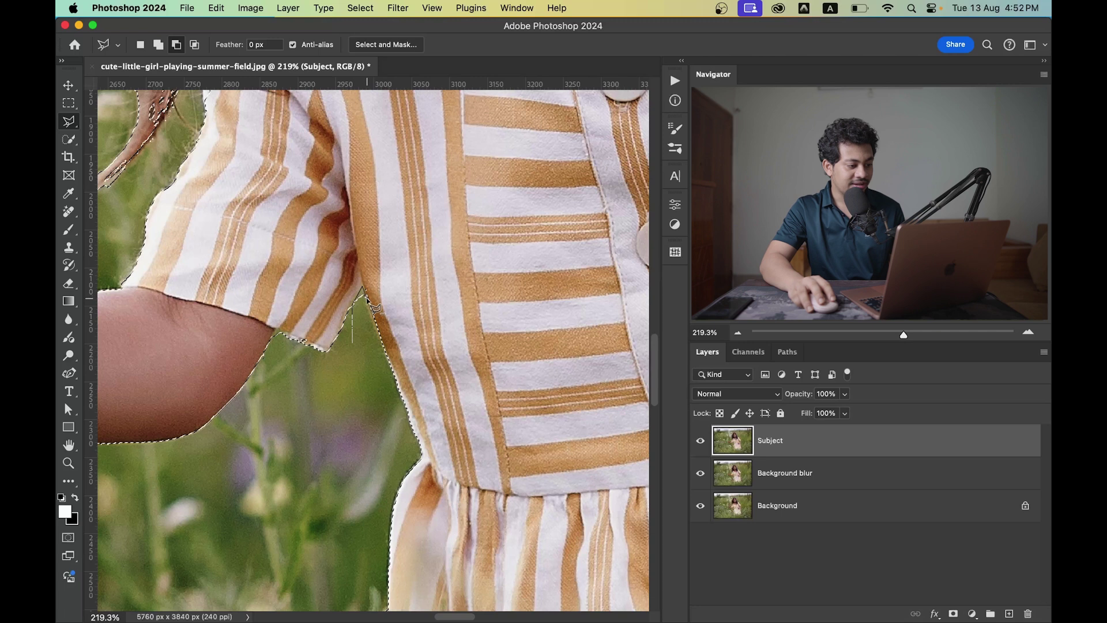
pyautogui.click(355, 340)
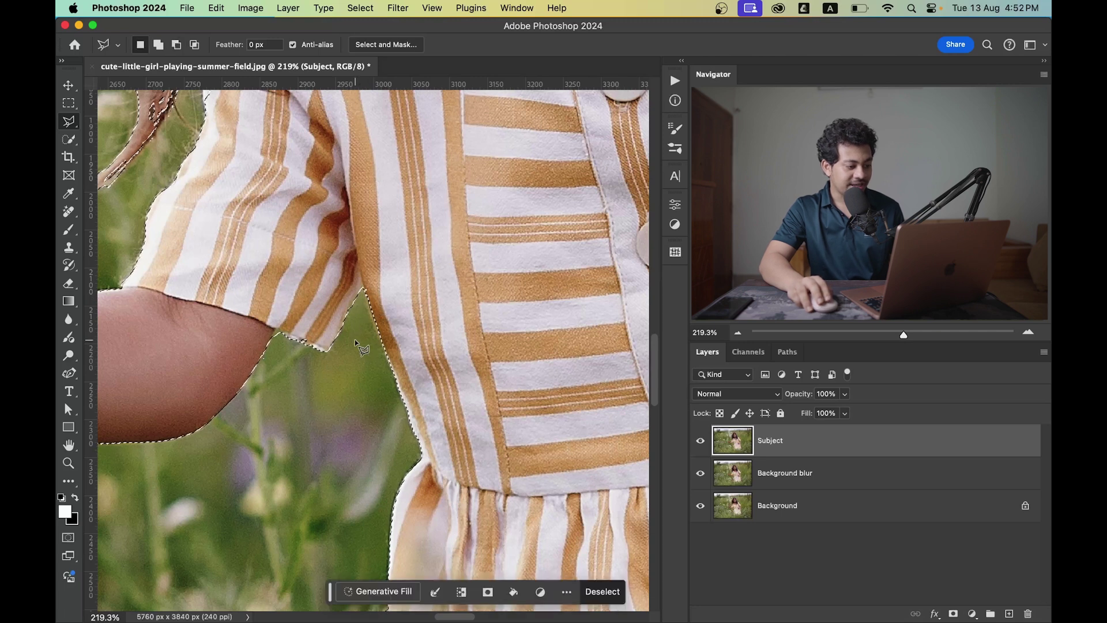
# Add the missed bit of fabric along the sleeve hem above the outstretched arm to the selection
pyautogui.scroll(3, 341, 349)
pyautogui.scroll(4, 286, 376)
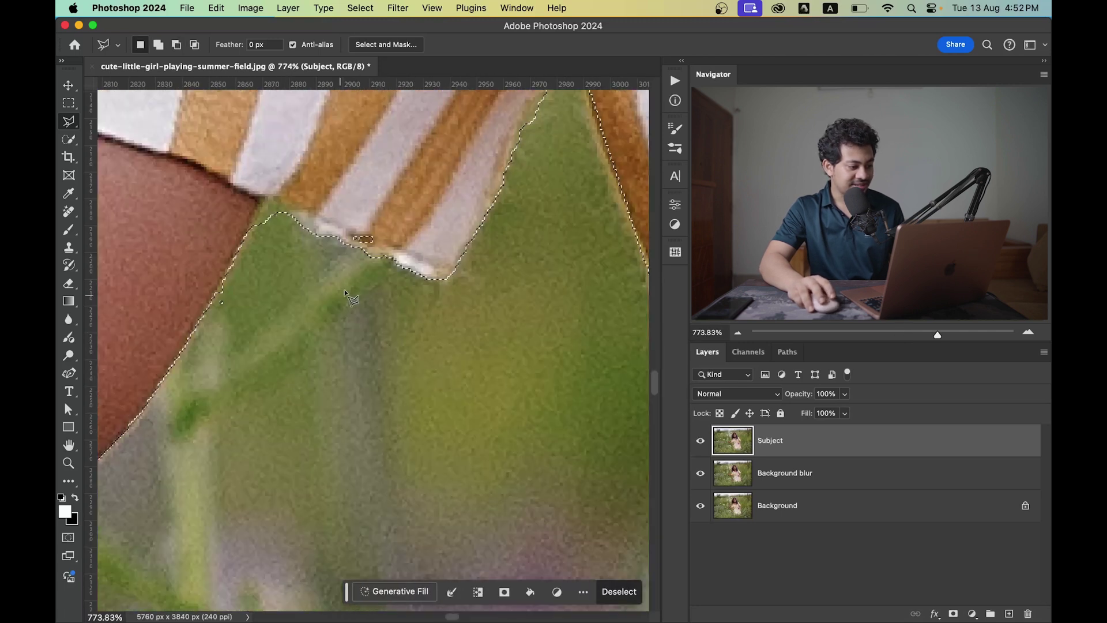
pyautogui.click(338, 198)
pyautogui.click(327, 234)
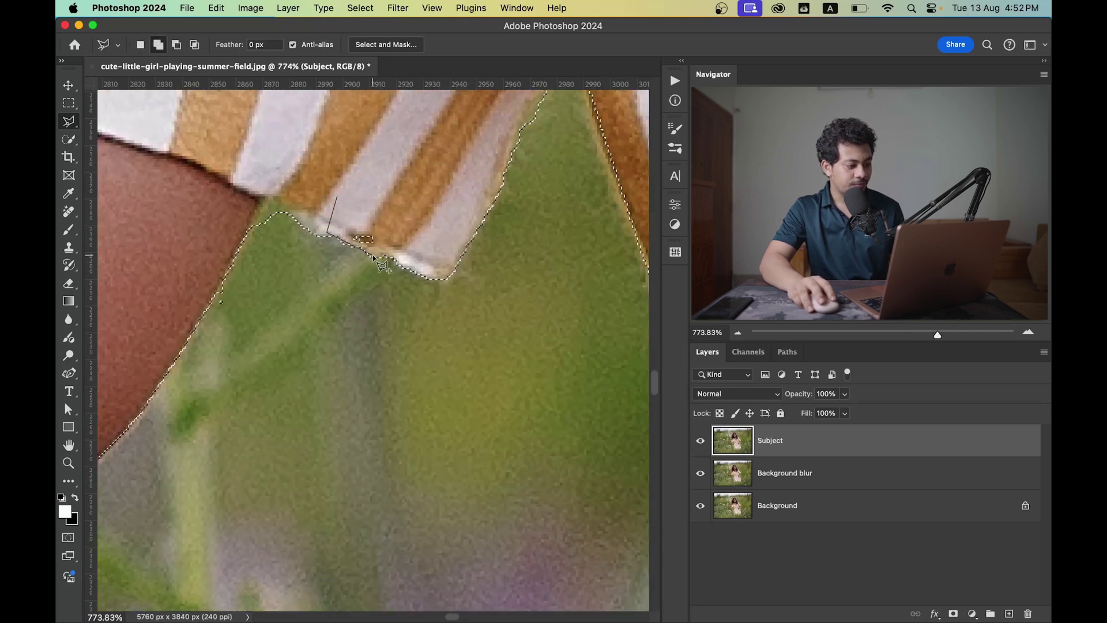
pyautogui.click(337, 197)
# Subtract the green background corner between the arm and the sleeve hem from the selection
pyautogui.keyDown('alt'); pyautogui.click(276, 290); pyautogui.keyUp('alt')
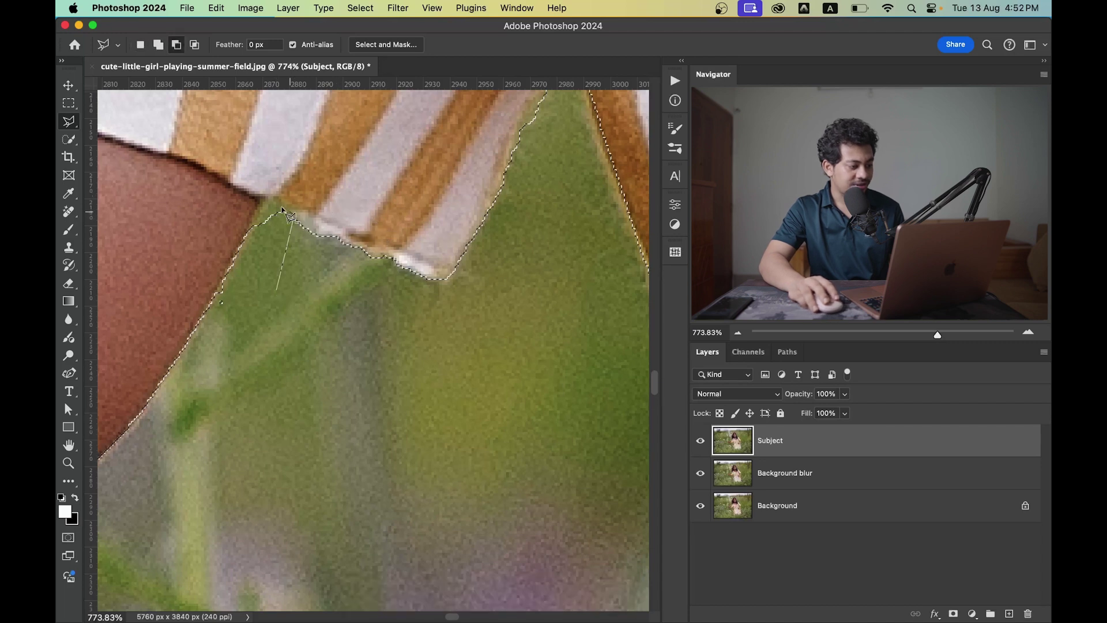
pyautogui.click(291, 217)
pyautogui.click(263, 199)
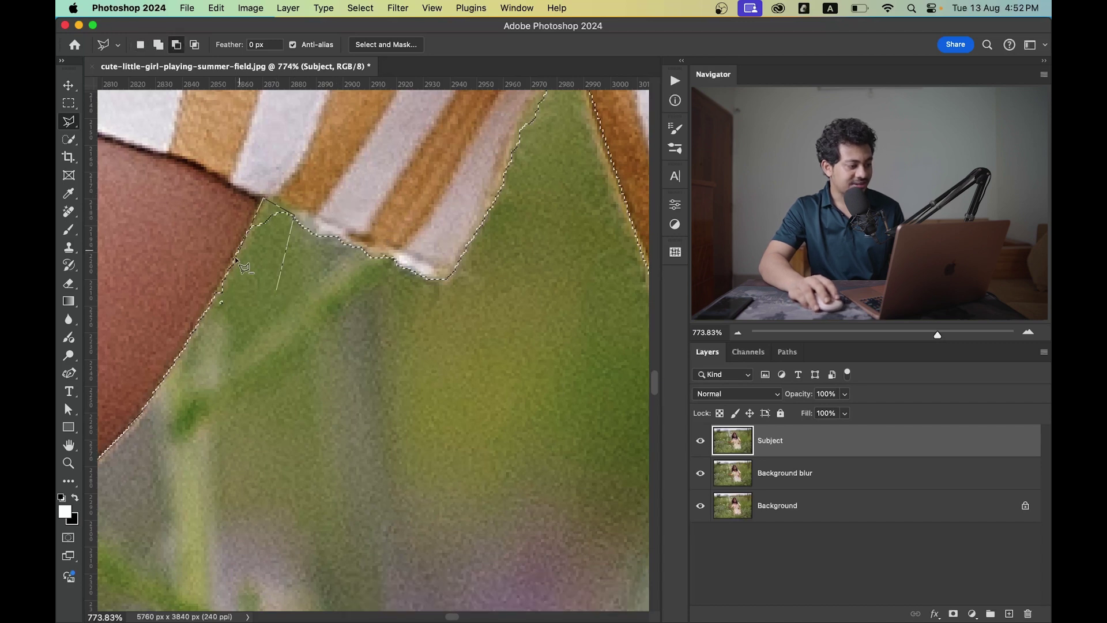
pyautogui.click(279, 290)
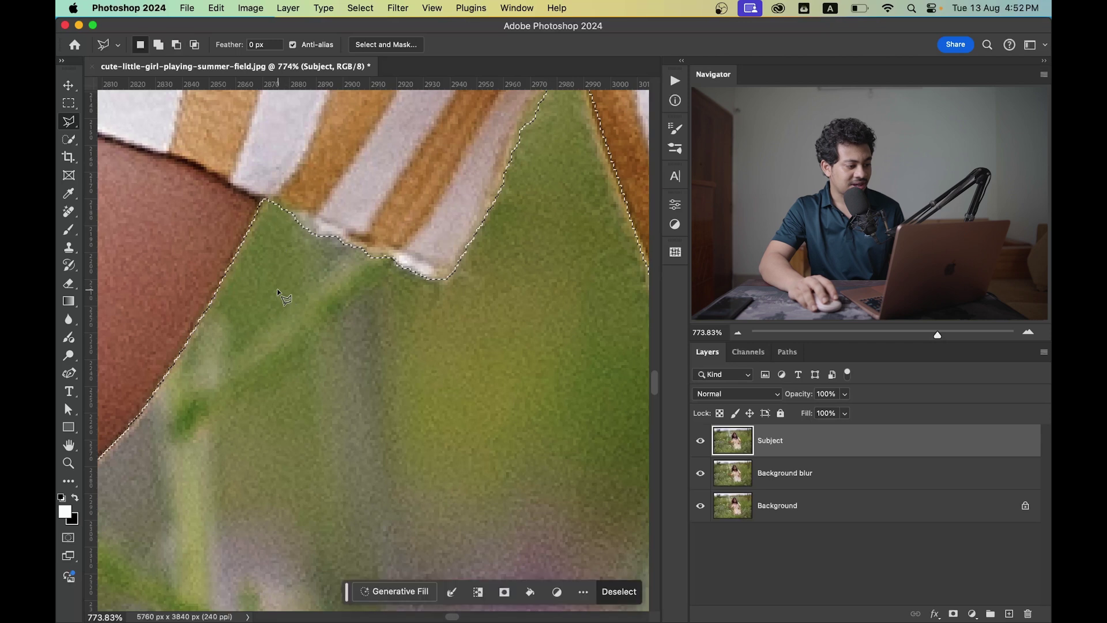
# Subtract the leftover background slivers around and between the fingers of the outstretched hand from the selection
pyautogui.scroll(-5, 324, 343)
pyautogui.moveTo(367, 345); pyautogui.dragTo(519, 403)
pyautogui.moveTo(284, 324); pyautogui.dragTo(634, 412)
pyautogui.scroll(1, 323, 335)
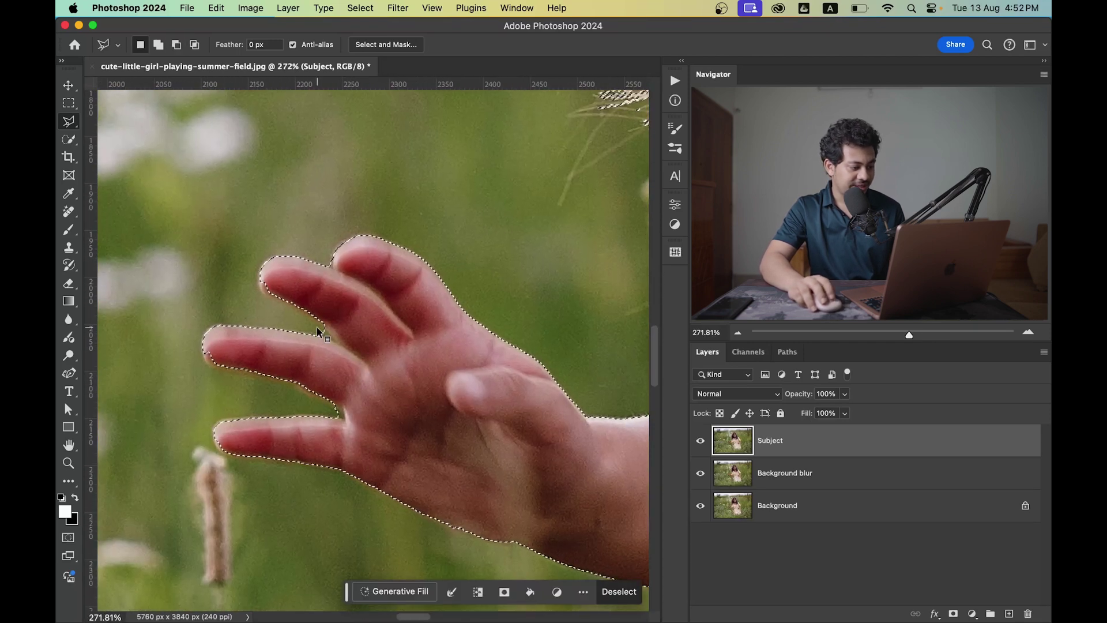
pyautogui.keyDown('shift'); pyautogui.click(260, 277); pyautogui.keyUp('shift')
pyautogui.click(260, 282)
pyautogui.click(279, 293)
pyautogui.click(266, 277)
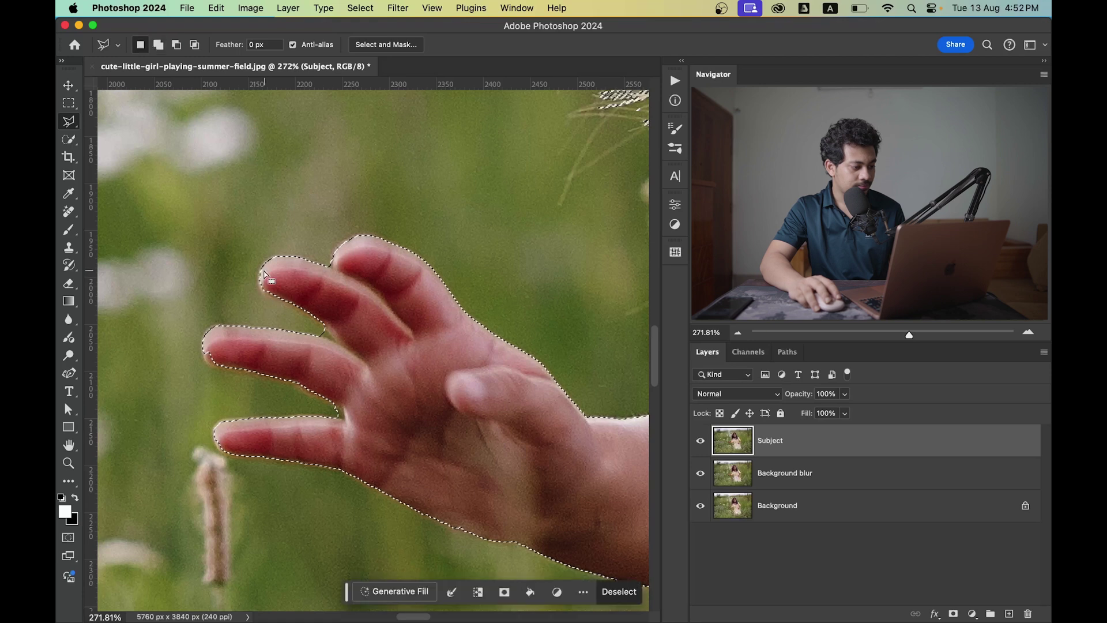
pyautogui.keyDown('alt'); pyautogui.click(309, 324); pyautogui.keyUp('alt')
pyautogui.click(326, 327)
pyautogui.click(340, 345)
pyautogui.click(309, 333)
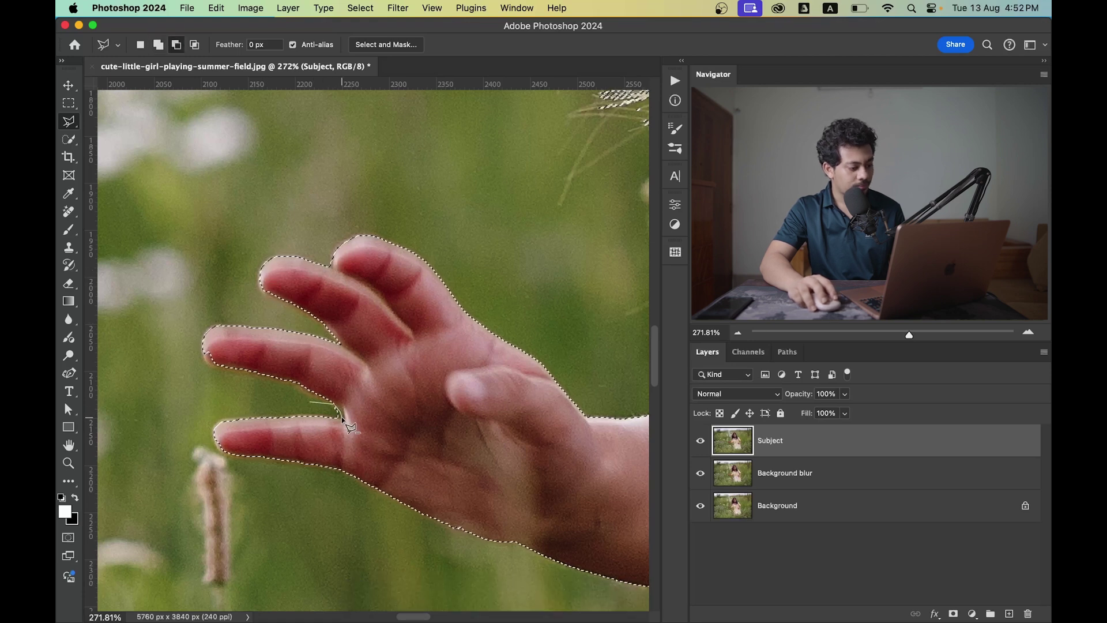
# Add the missing lower edge of the third fingertip from the top to the selection
pyautogui.scroll(5, 321, 352)
pyautogui.keyDown('shift'); pyautogui.click(350, 341); pyautogui.keyUp('shift')
pyautogui.click(321, 353)
pyautogui.click(342, 380)
pyautogui.click(369, 383)
pyautogui.click(351, 340)
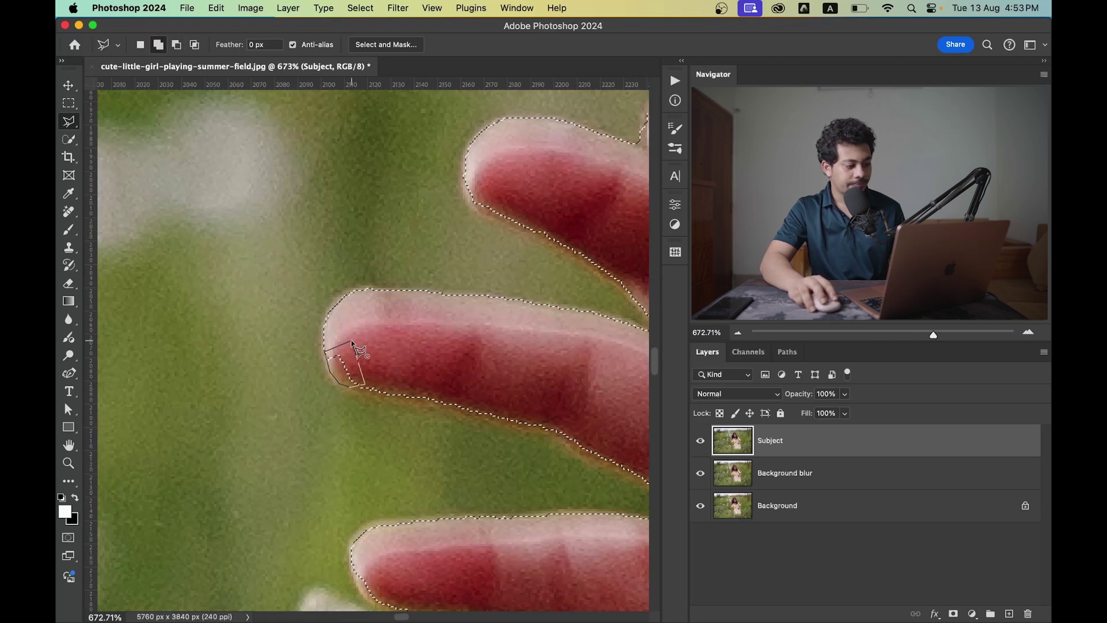
# Subtract the background in the narrow gap between the sleeve and the side of the dress from the selection
pyautogui.scroll(-5, 379, 344)
pyautogui.moveTo(505, 400); pyautogui.dragTo(271, 355)
pyautogui.moveTo(554, 395); pyautogui.dragTo(311, 333)
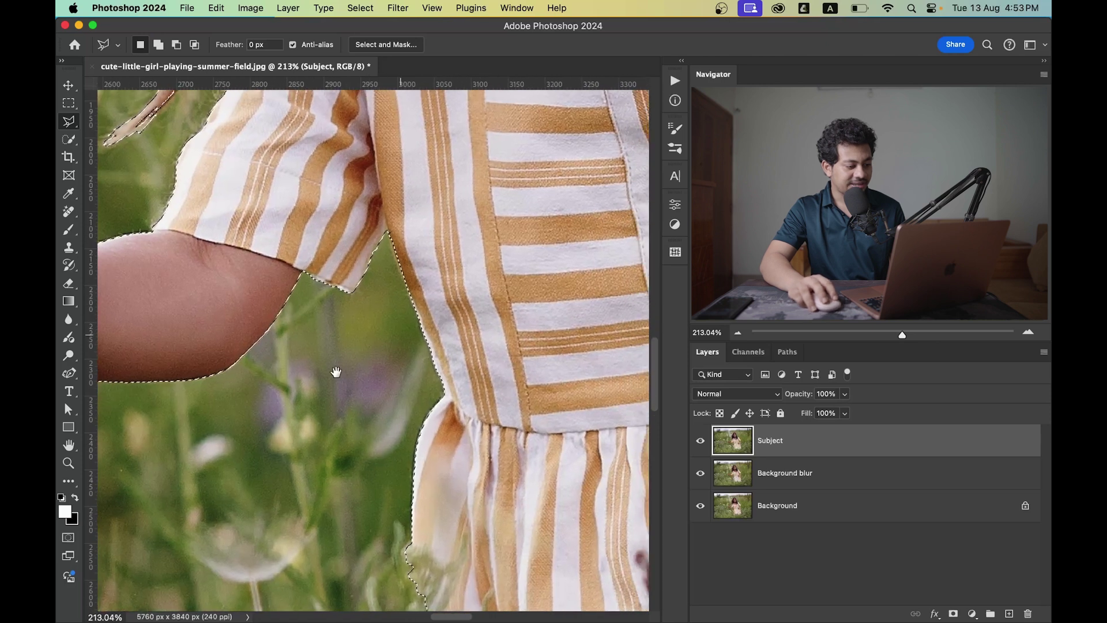
pyautogui.moveTo(583, 288); pyautogui.dragTo(363, 386)
pyautogui.scroll(4, 520, 367)
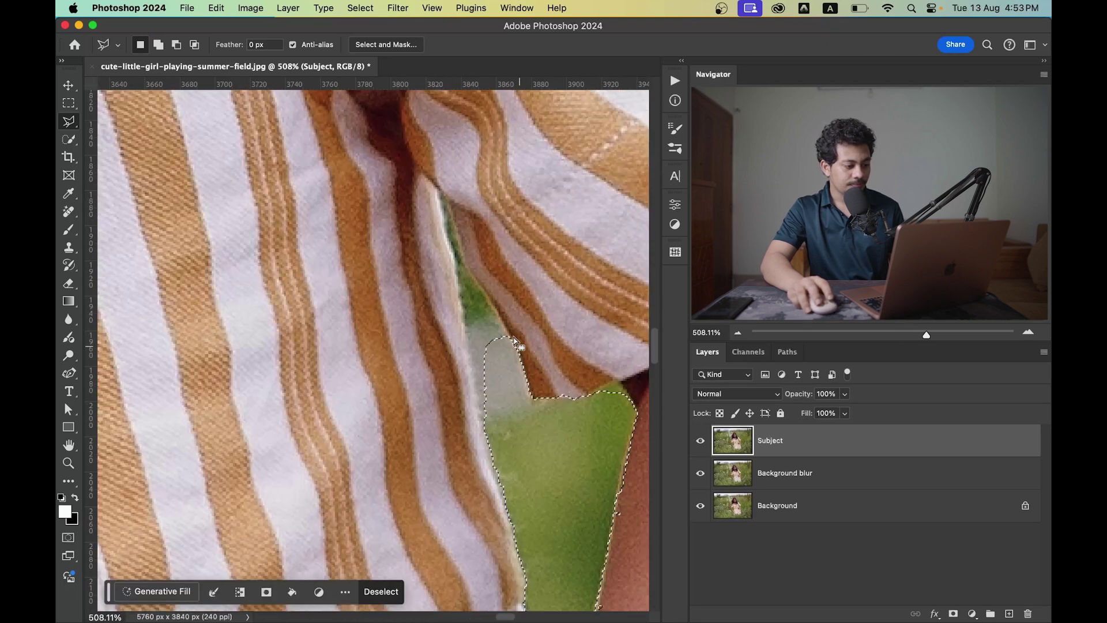
pyautogui.click(446, 194)
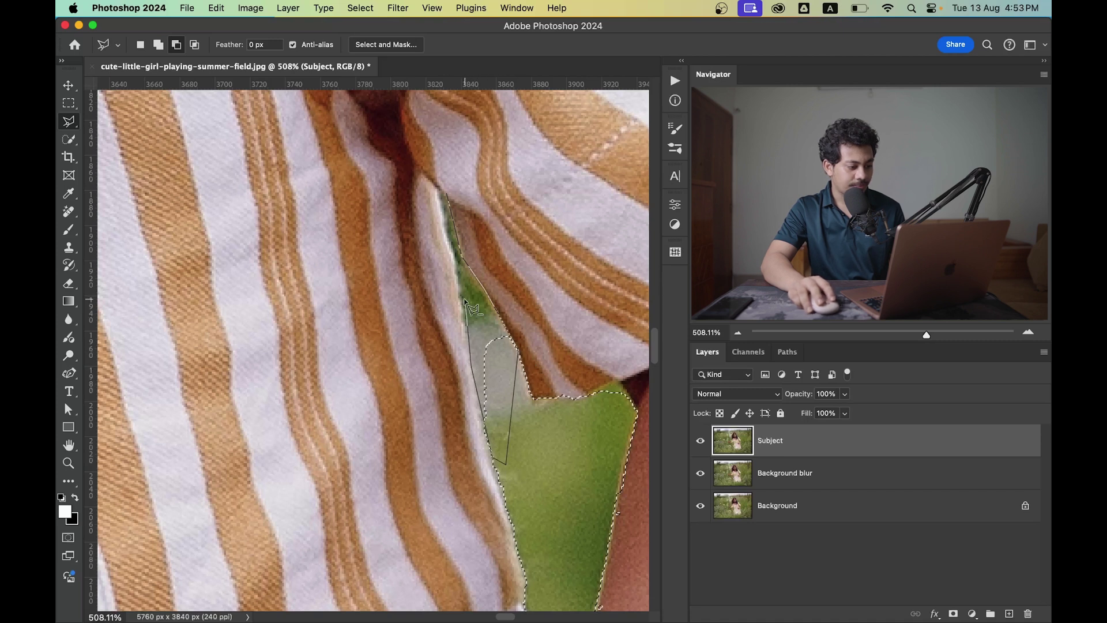
pyautogui.click(453, 257)
pyautogui.click(440, 191)
pyautogui.click(446, 194)
# Subtract the leftover background sliver at the gap's upper corner, between the sleeve hem and the bent arm, from the selection
pyautogui.scroll(-2, 479, 338)
pyautogui.click(559, 425)
pyautogui.click(564, 382)
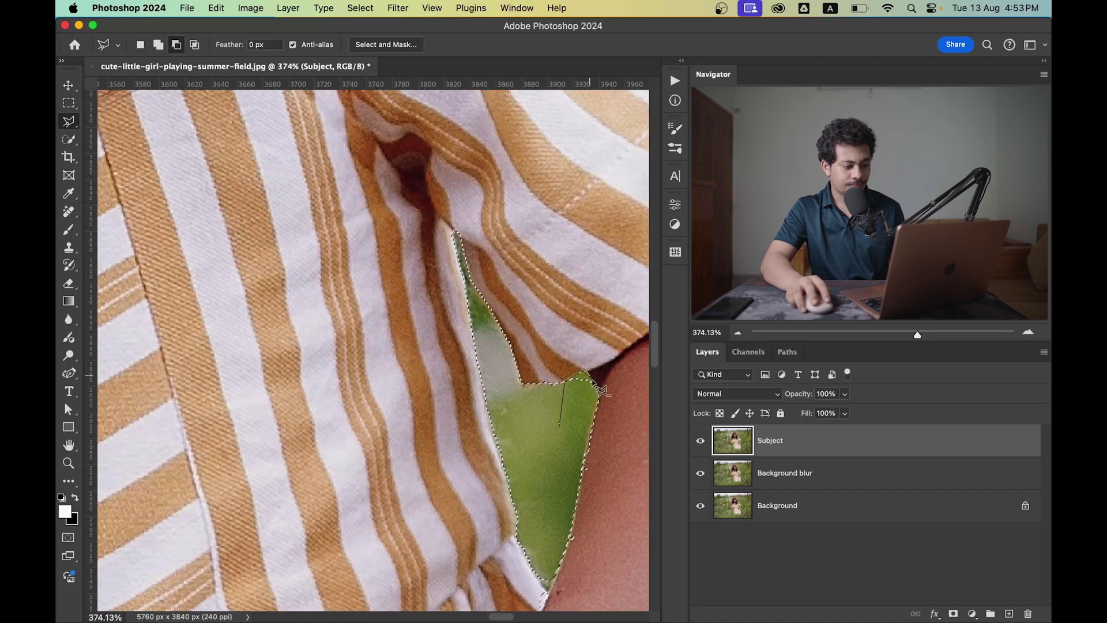
pyautogui.click(592, 432)
pyautogui.click(559, 424)
# Add the missed bit of dress at the lower tip of the gap beside the bent arm to the selection
pyautogui.scroll(-2, 559, 426)
pyautogui.keyDown('shift'); pyautogui.click(531, 457); pyautogui.keyUp('shift')
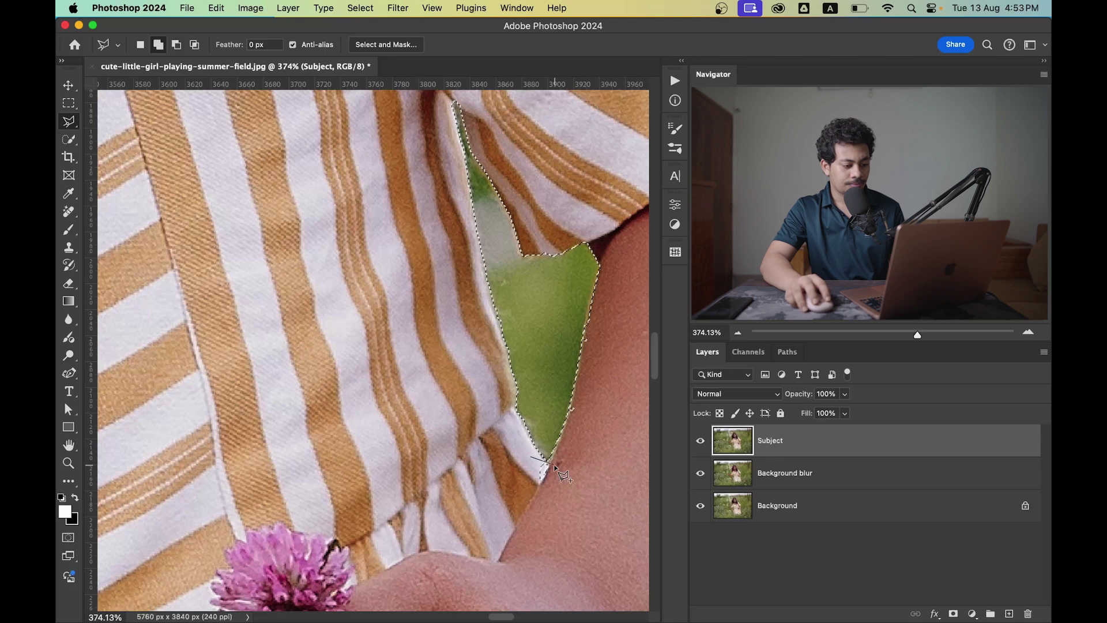
pyautogui.click(531, 457)
# Examine the outline of the whole selection around the girl's hair, arms and dress
pyautogui.scroll(-10, 548, 432)
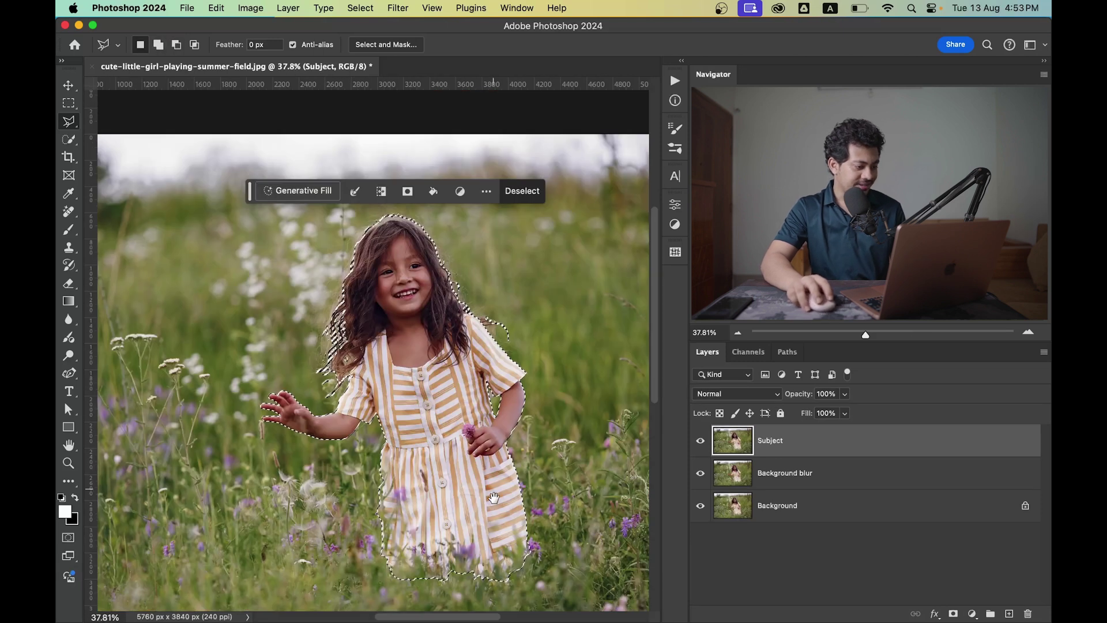
pyautogui.moveTo(494, 497); pyautogui.dragTo(495, 450)
pyautogui.scroll(3, 390, 441)
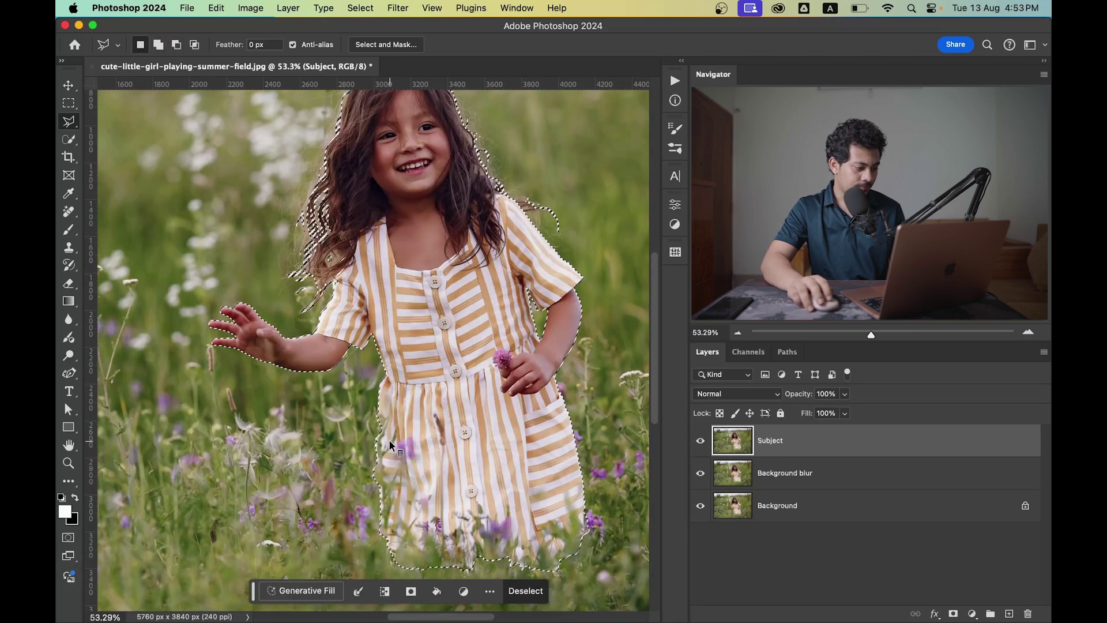
pyautogui.scroll(2, 388, 439)
pyautogui.hscroll(3, 389, 450)
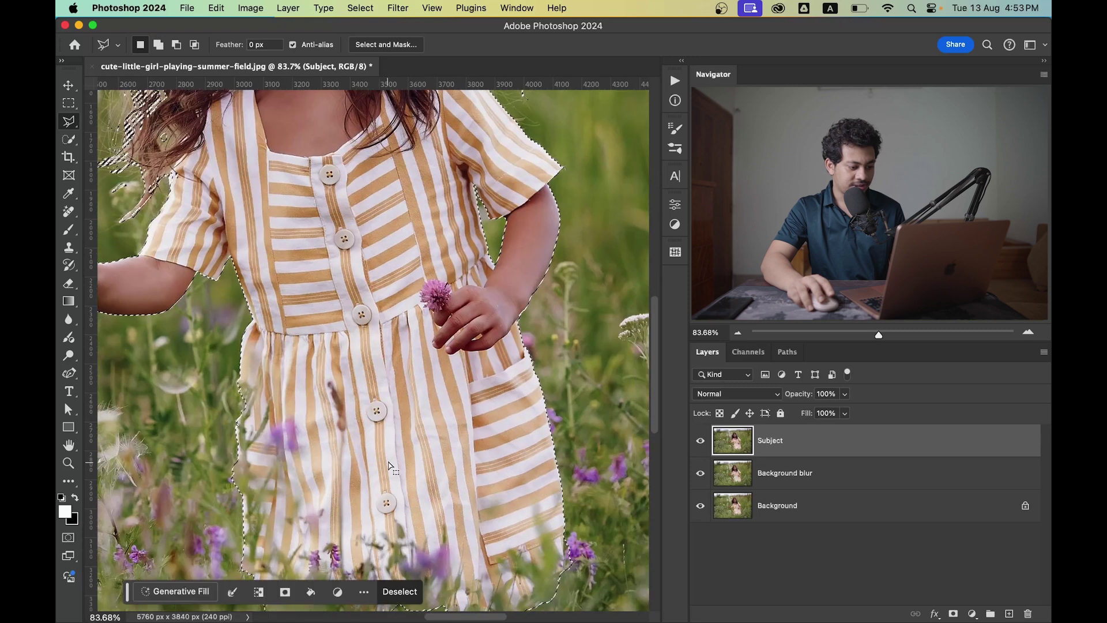
pyautogui.scroll(-2, 398, 415)
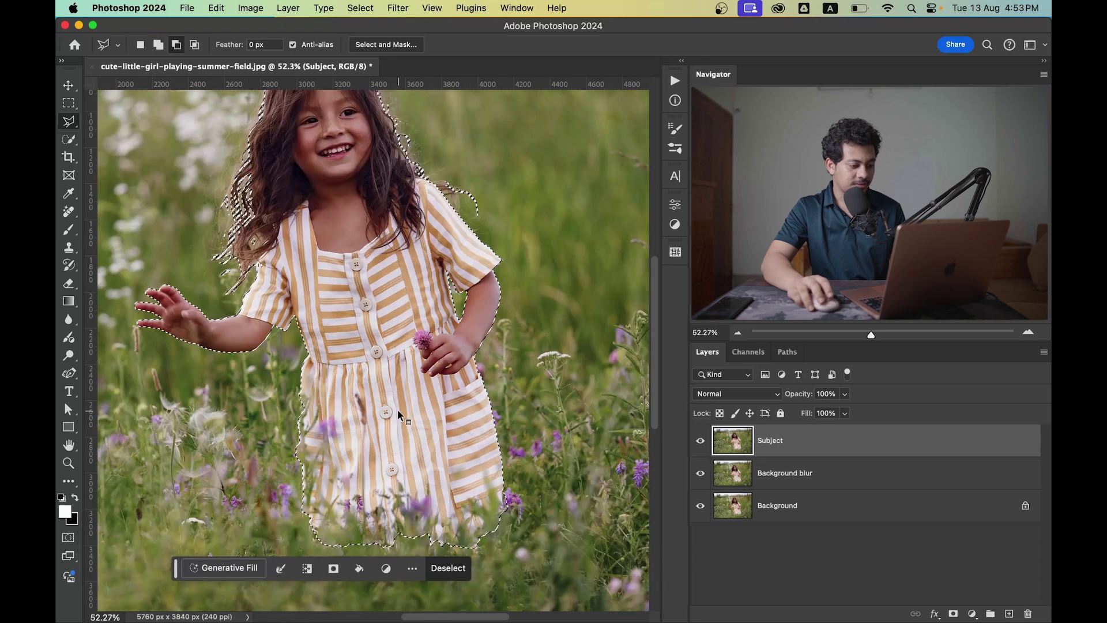
pyautogui.scroll(2, 404, 404)
pyautogui.hscroll(-2, 403, 403)
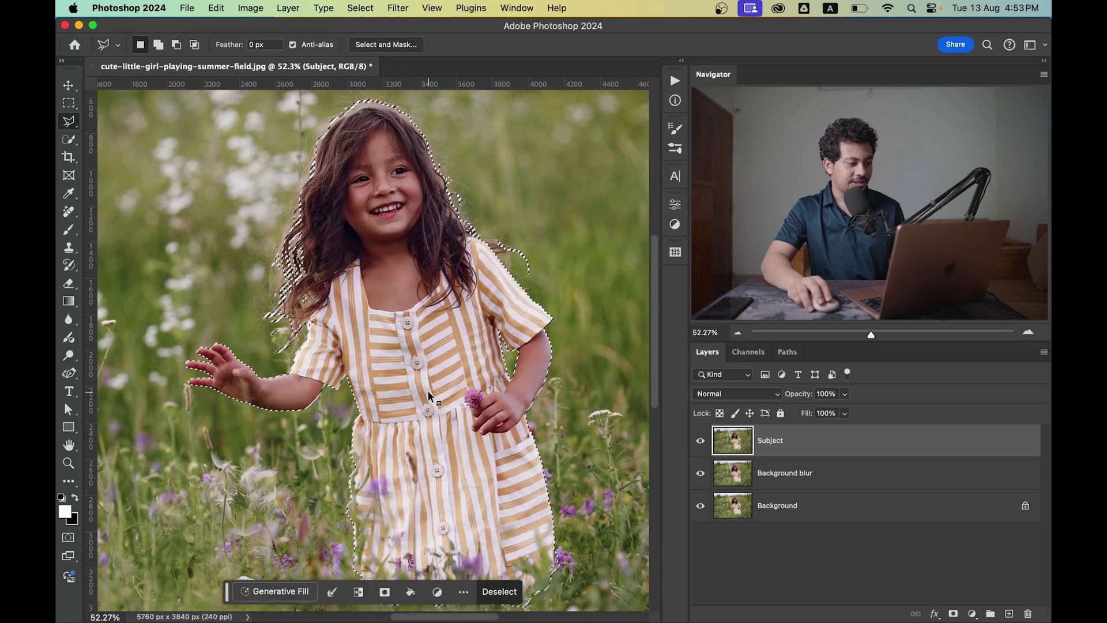
pyautogui.scroll(-2, 428, 389)
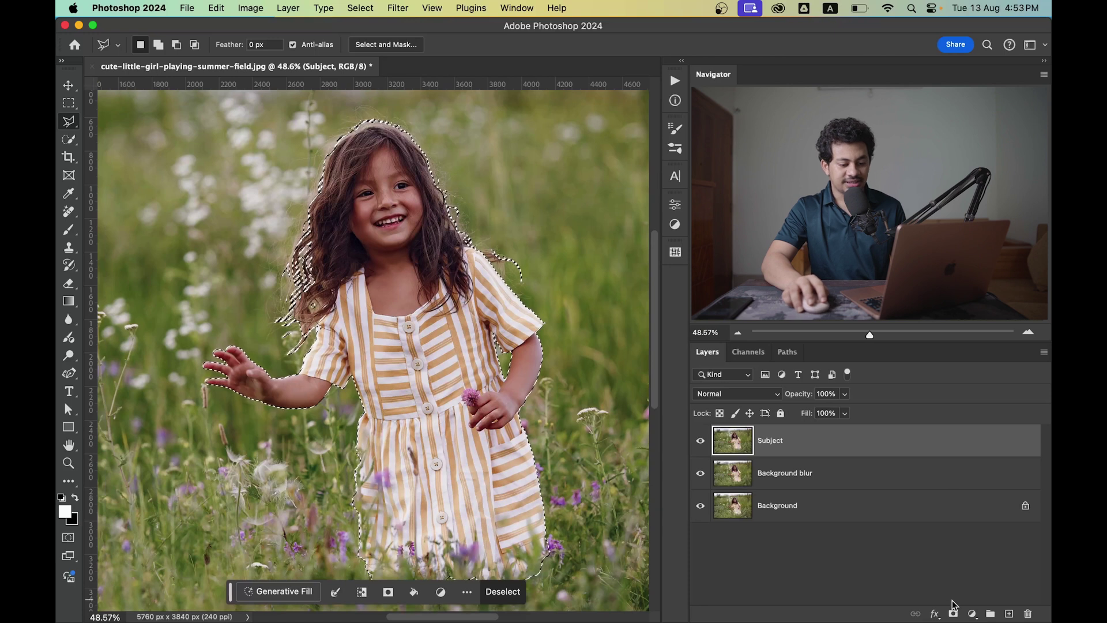
# Mask the Subject layer with the selection and hide the Background blur and Background layers
pyautogui.click(953, 614)
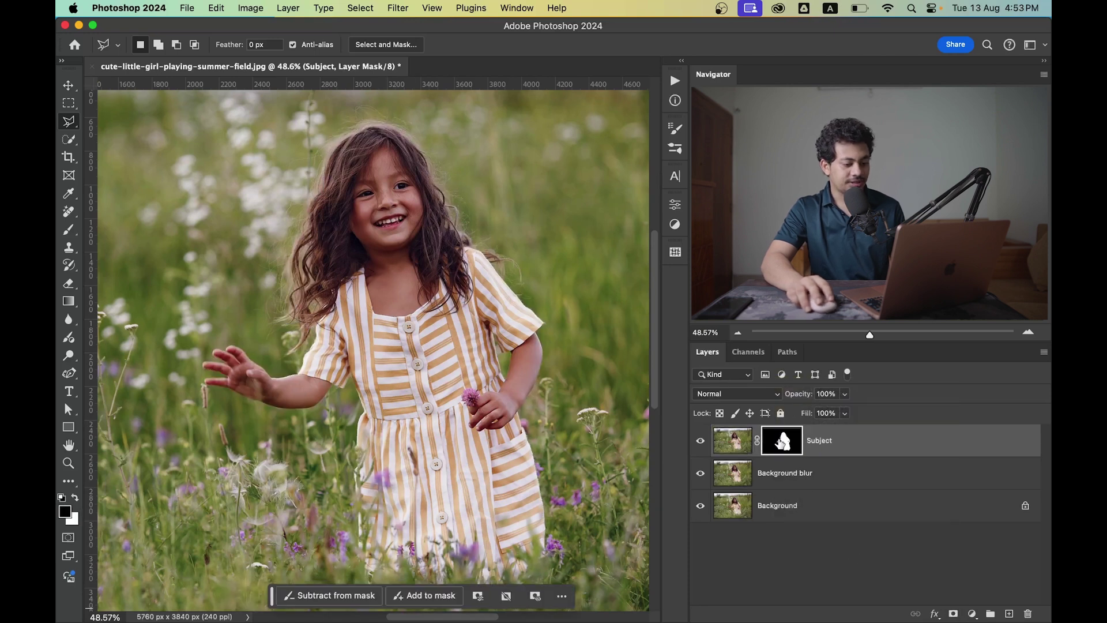
pyautogui.click(700, 497)
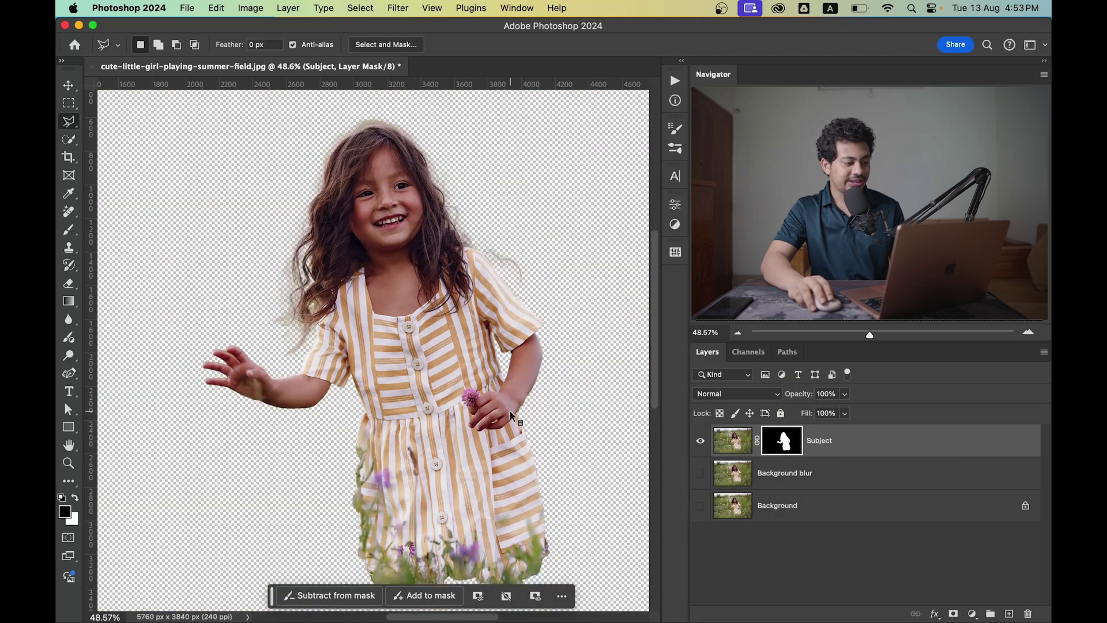
pyautogui.scroll(-3, 507, 411)
pyautogui.scroll(-2, 485, 348)
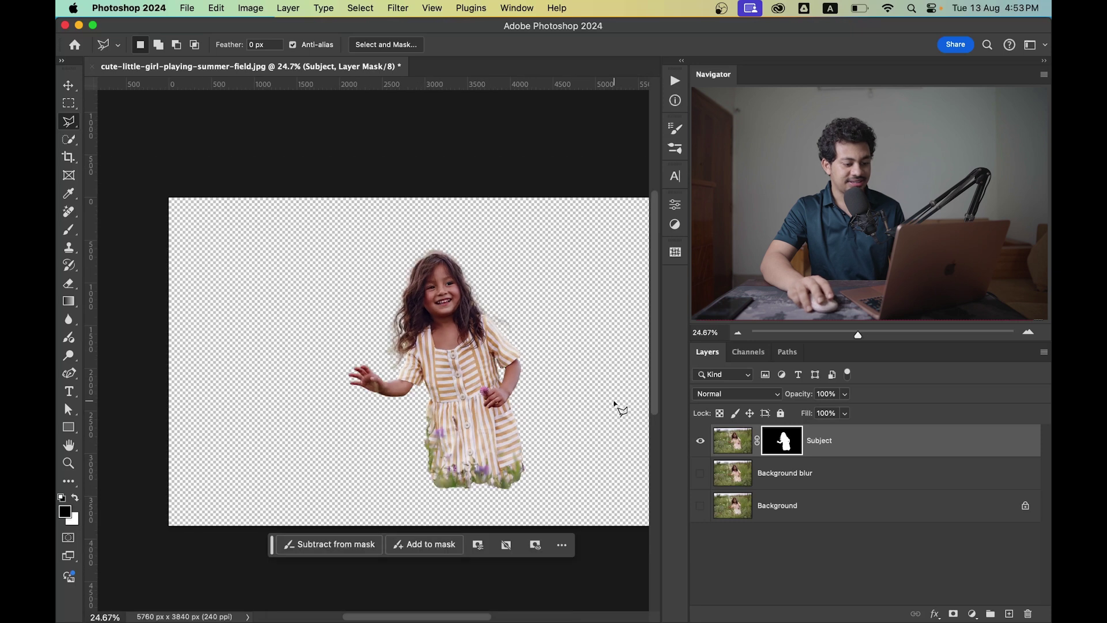
# Show the Background blur layer, load the Subject layer's mask as a selection, and make Background blur the active layer
pyautogui.click(701, 474)
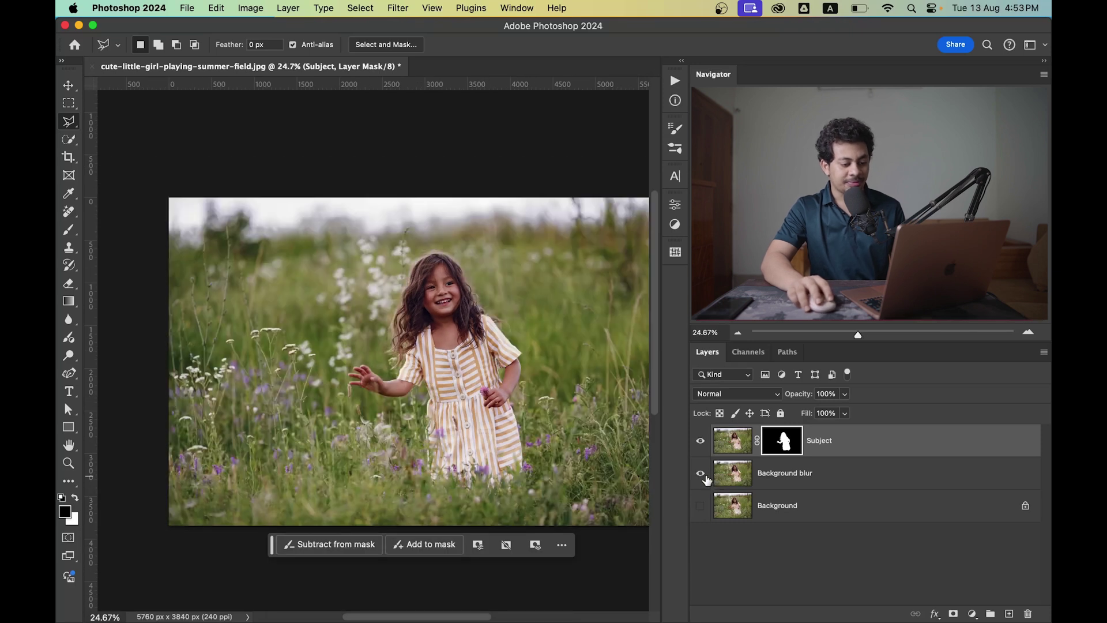
pyautogui.click(798, 484)
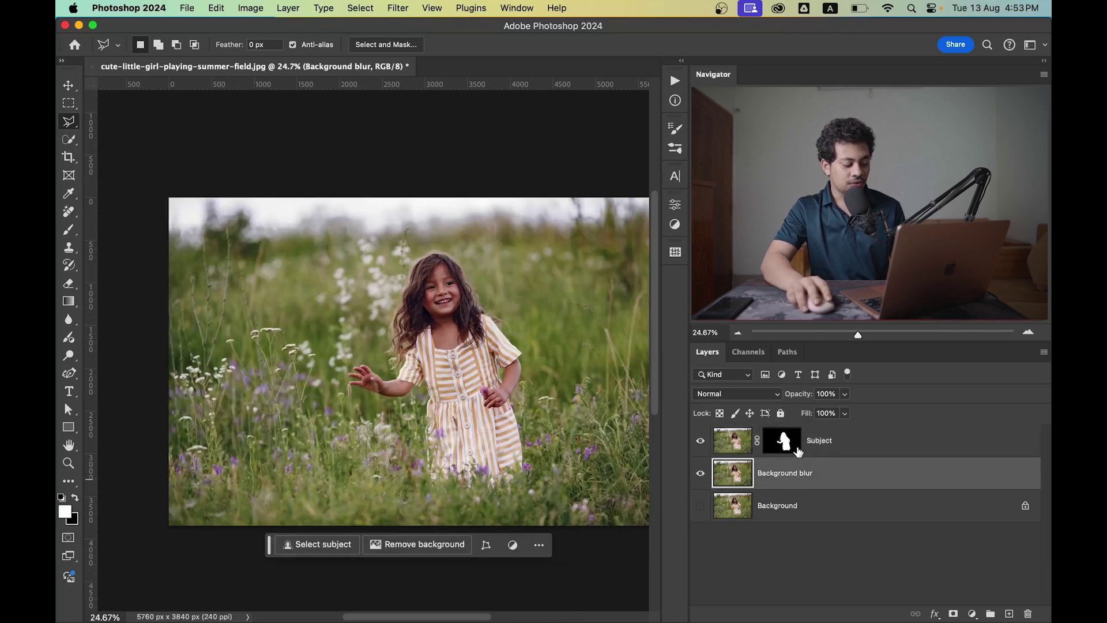
pyautogui.moveTo(794, 452); pyautogui.dragTo(797, 456)
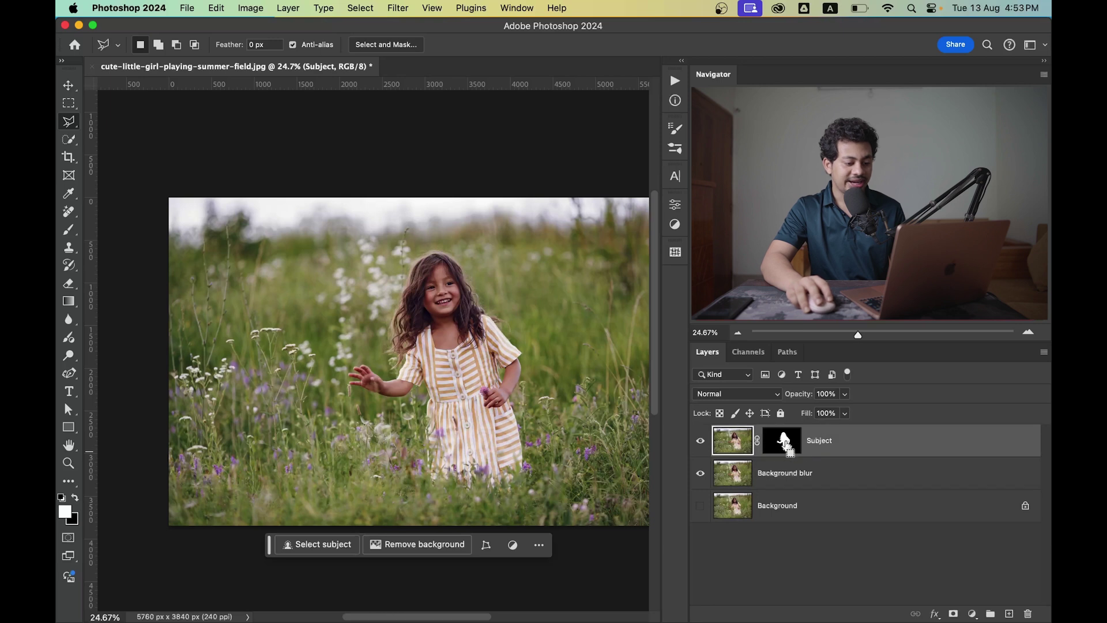
pyautogui.keyDown('super'); pyautogui.click(785, 443); pyautogui.keyUp('super')
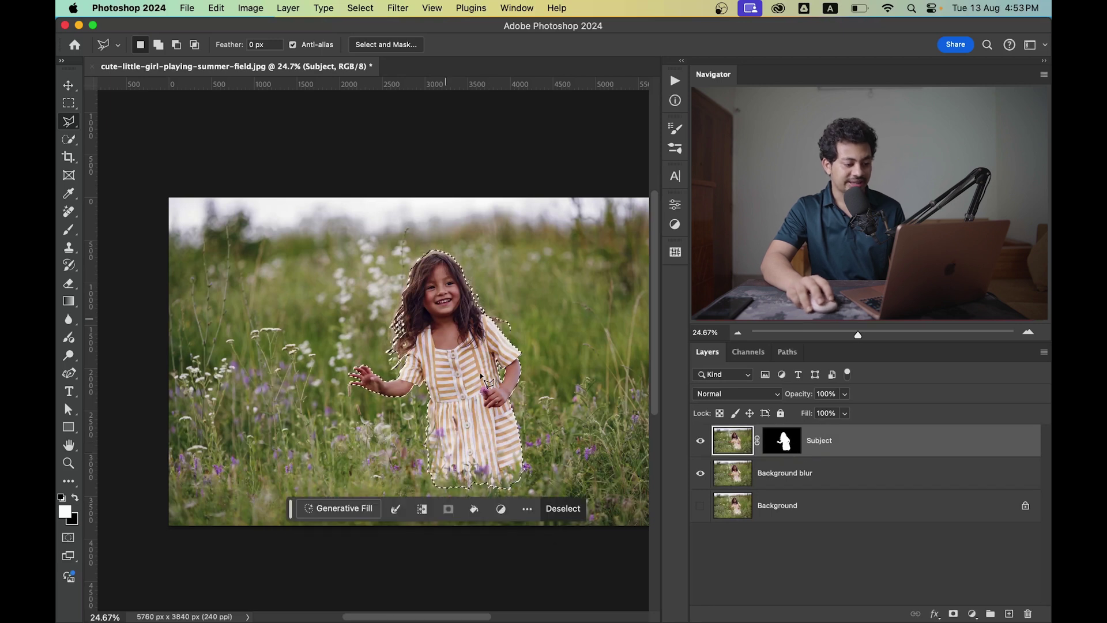
pyautogui.click(787, 472)
# Expand the selection around the girl by 25 pixels
pyautogui.scroll(1, 598, 288)
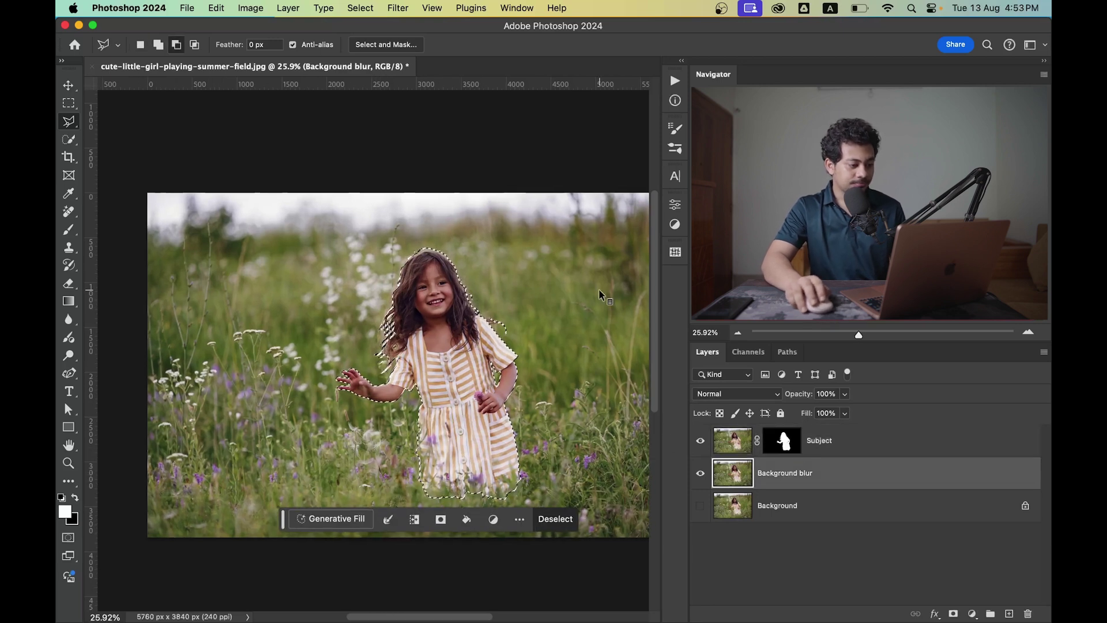
pyautogui.moveTo(497, 252); pyautogui.dragTo(454, 255)
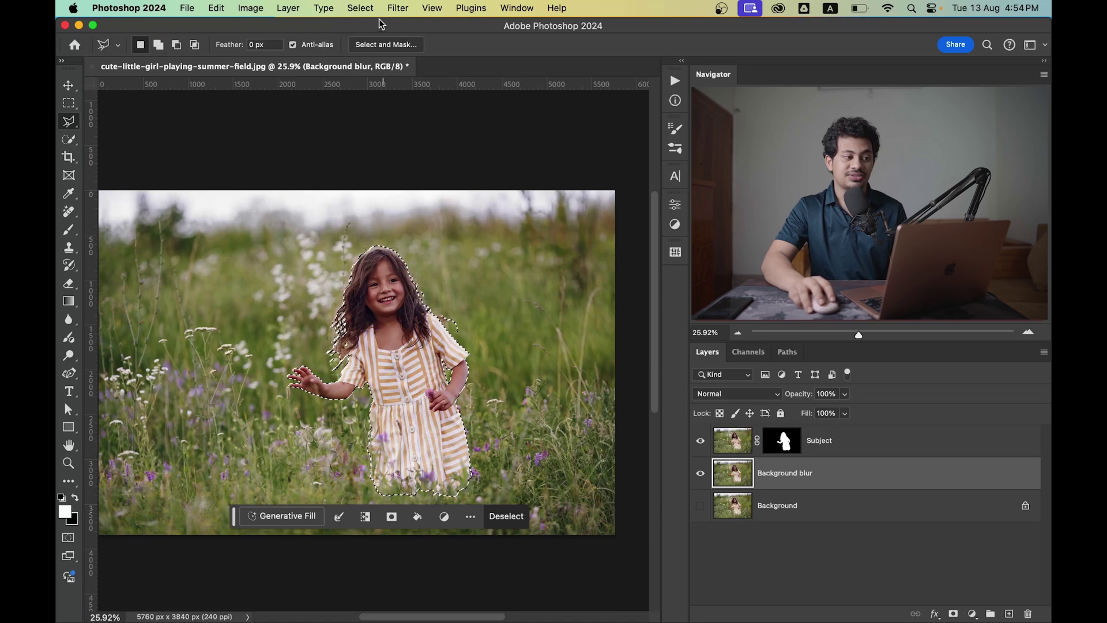
pyautogui.click(361, 9)
pyautogui.moveTo(384, 212)
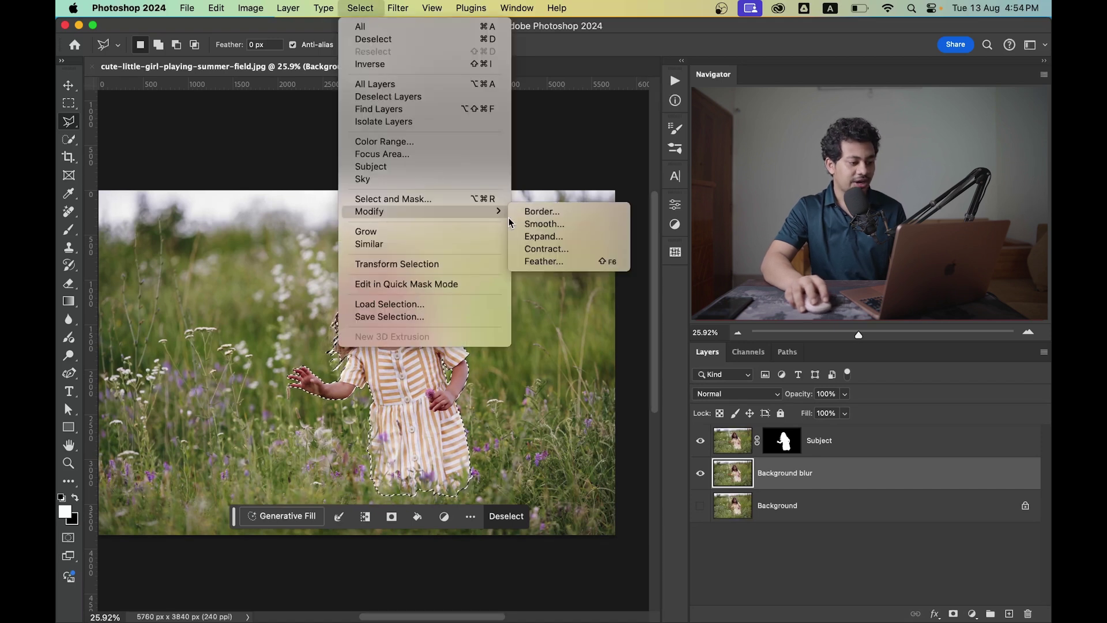
pyautogui.click(539, 237)
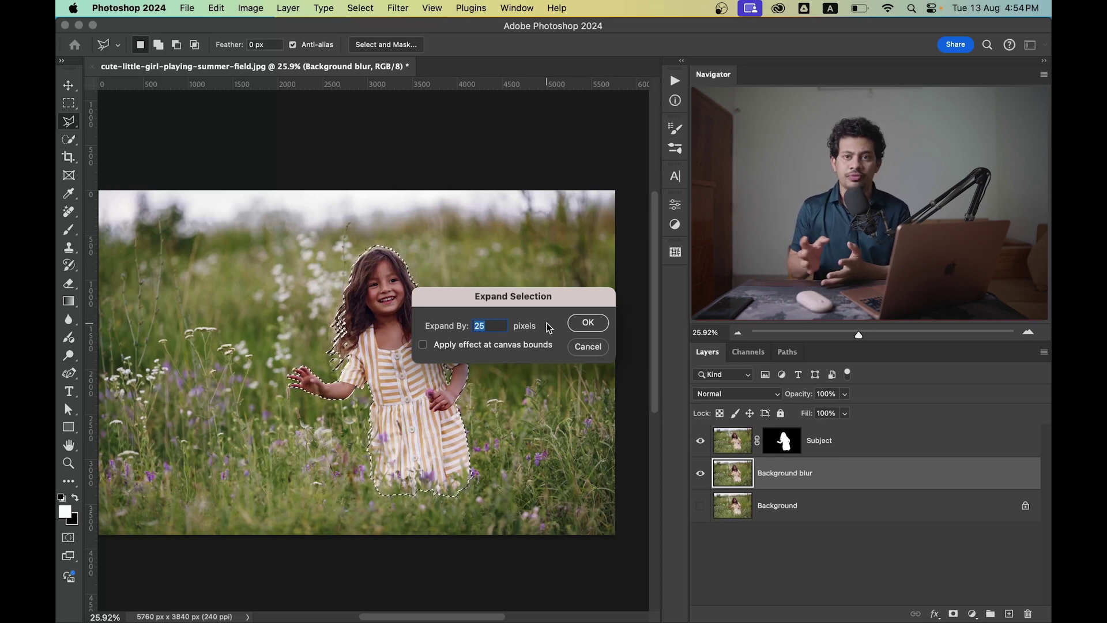
pyautogui.click(588, 323)
# Remove the girl from the Background blur layer with Content-Aware Fill, output to the current layer
pyautogui.scroll(2, 424, 321)
pyautogui.scroll(-1, 372, 303)
pyautogui.hscroll(-1, 372, 304)
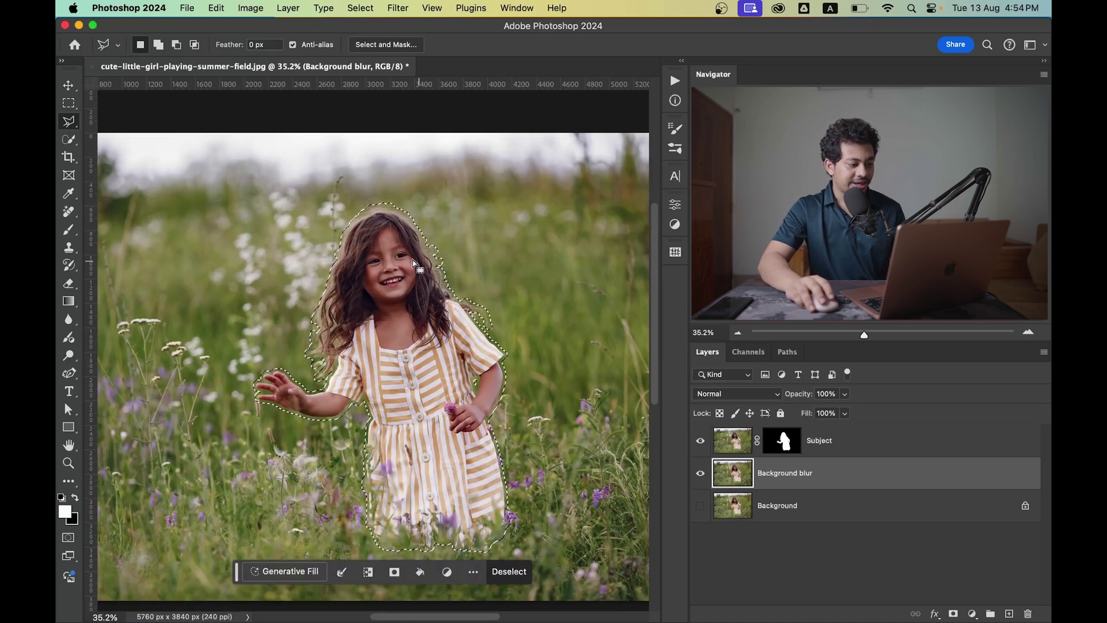
pyautogui.rightClick(379, 232)
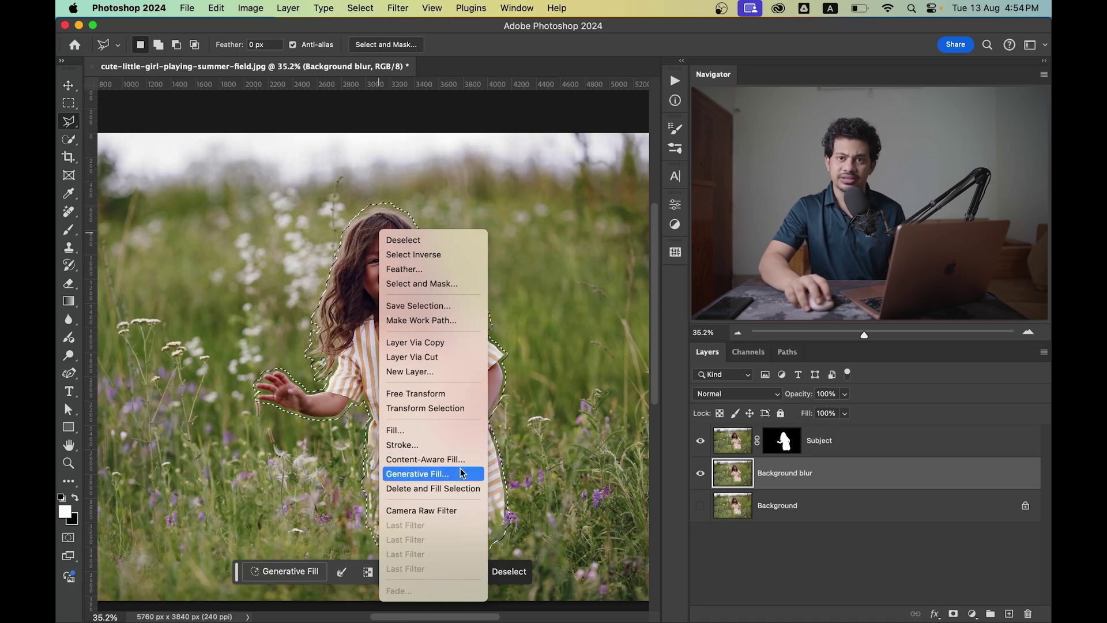
pyautogui.click(447, 460)
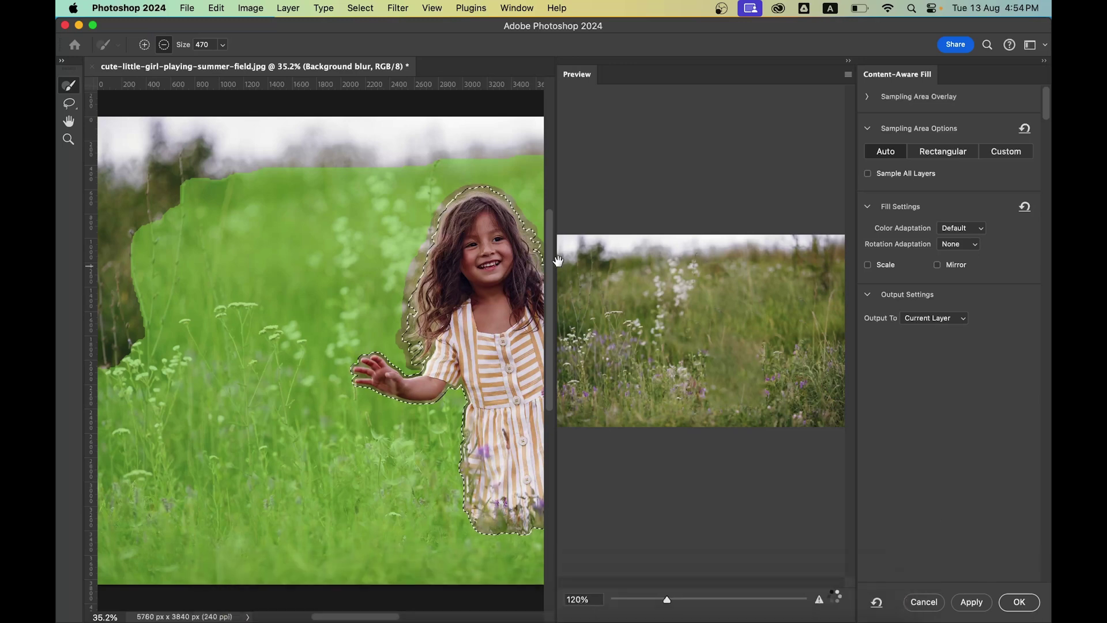
pyautogui.click(1018, 604)
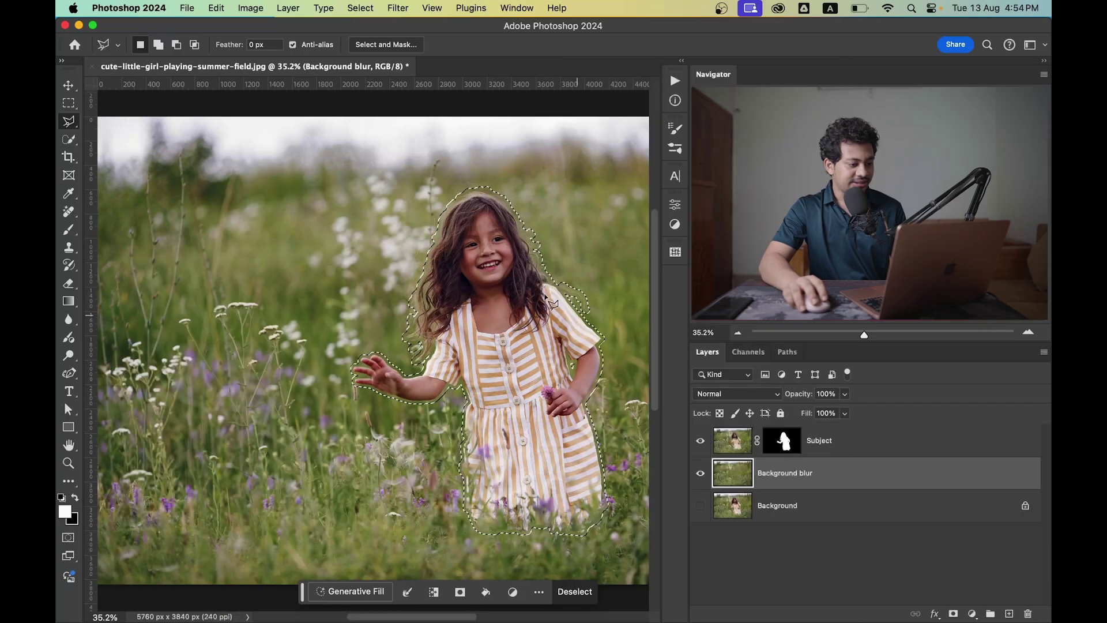
# Deselect and inspect the filled area on Background blur with the Subject layer hidden, then show Subject again
pyautogui.click(699, 440)
pyautogui.press('super+d')
pyautogui.moveTo(557, 343); pyautogui.dragTo(450, 346)
pyautogui.scroll(-2, 451, 345)
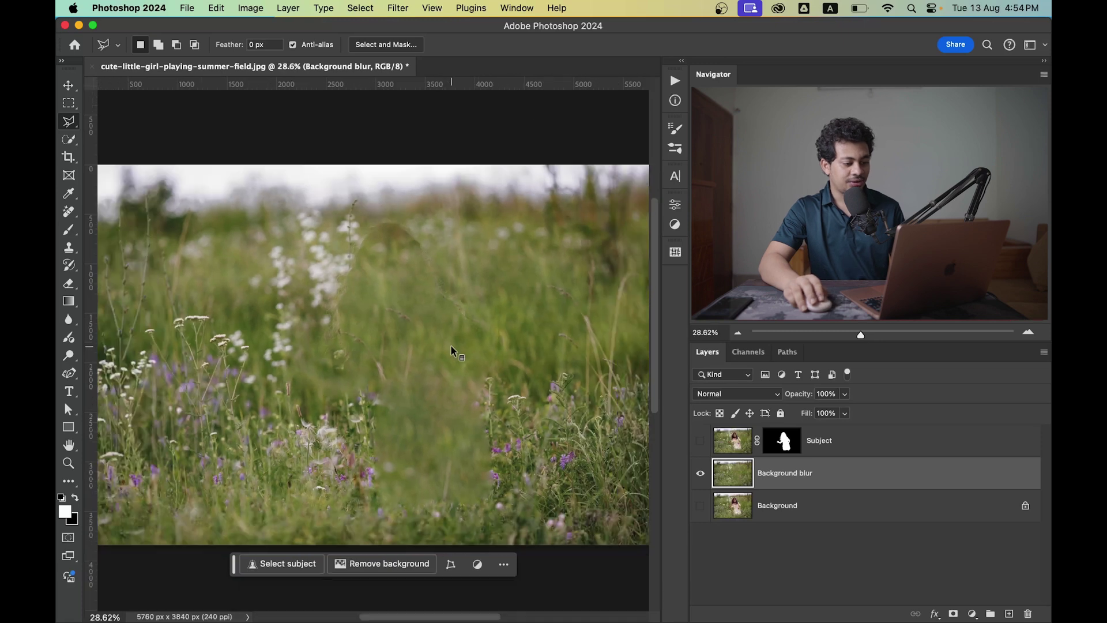
pyautogui.scroll(4, 483, 431)
pyautogui.scroll(-2, 490, 392)
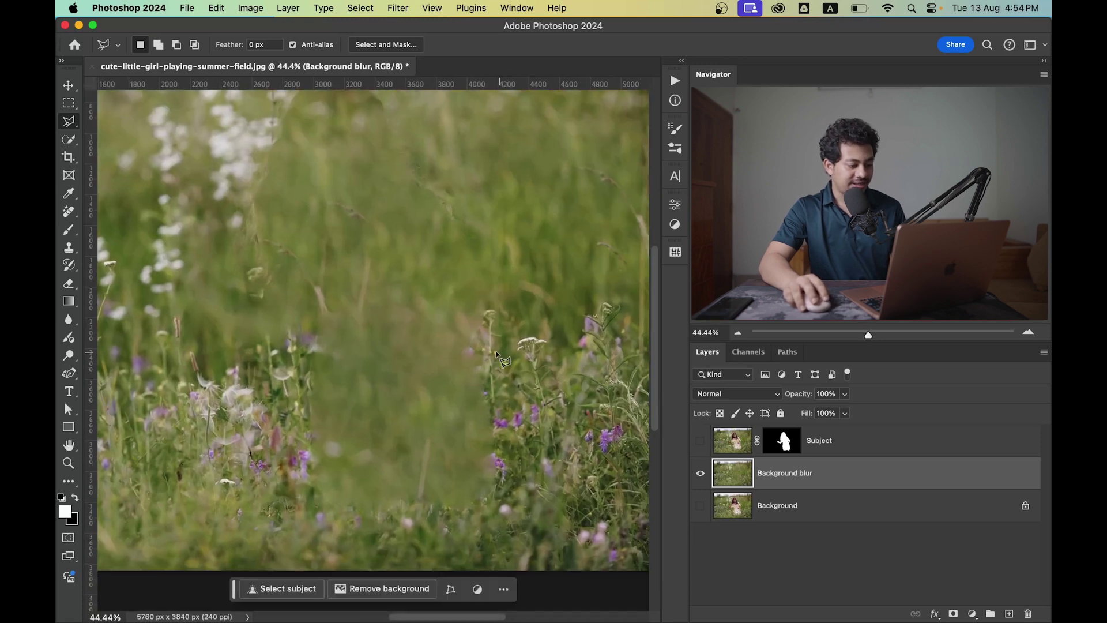
pyautogui.moveTo(299, 325); pyautogui.dragTo(324, 339)
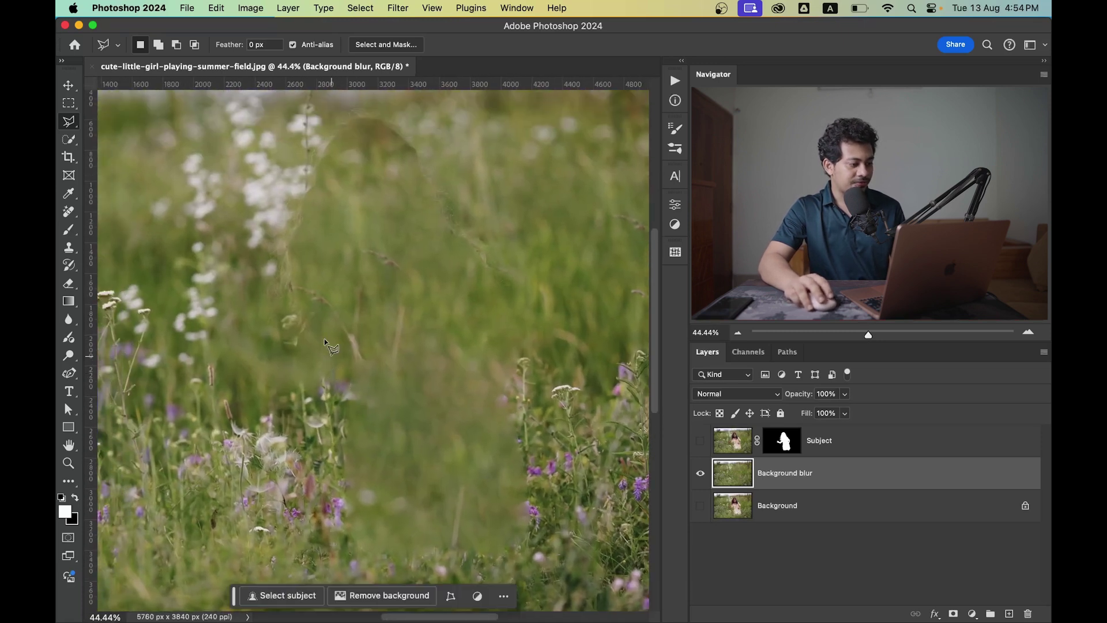
pyautogui.scroll(-3, 398, 374)
pyautogui.hscroll(2, 425, 392)
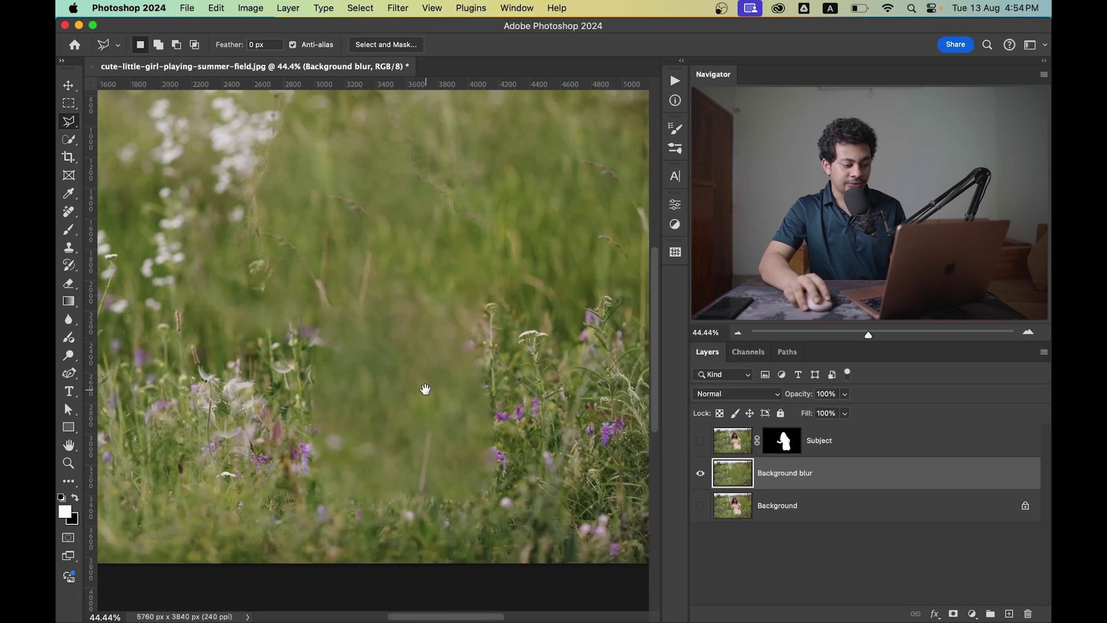
pyautogui.scroll(-1, 425, 388)
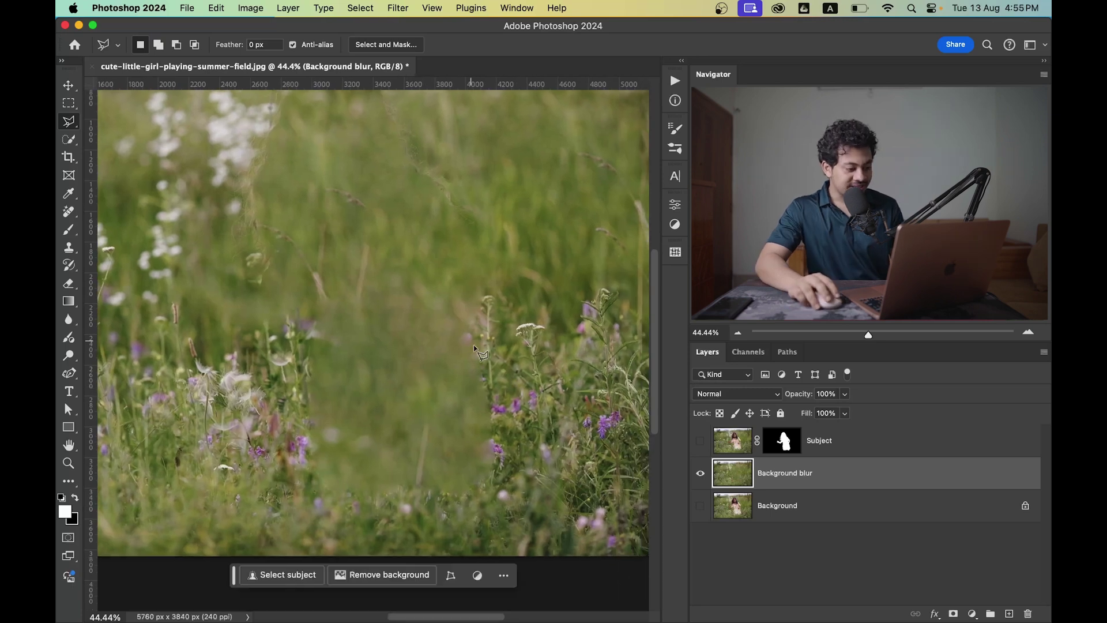
pyautogui.click(700, 442)
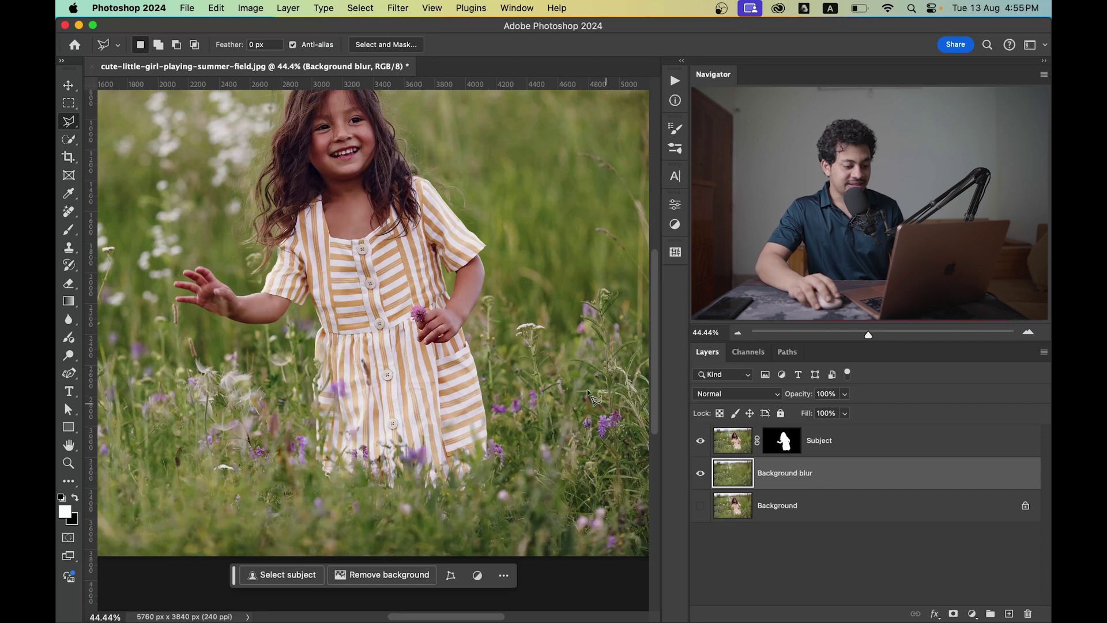
# Clone clean grass over the purple speck and leftover edge beside the dress pocket on Background blur, using a 101 px Clone Stamp brush
pyautogui.scroll(5, 456, 414)
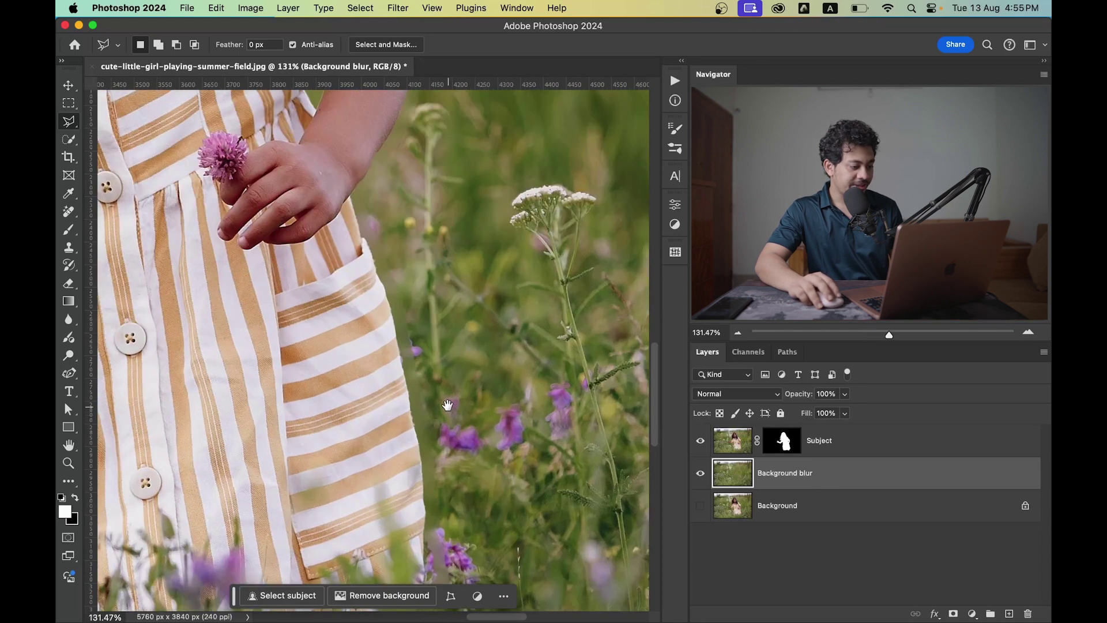
pyautogui.scroll(-4, 447, 404)
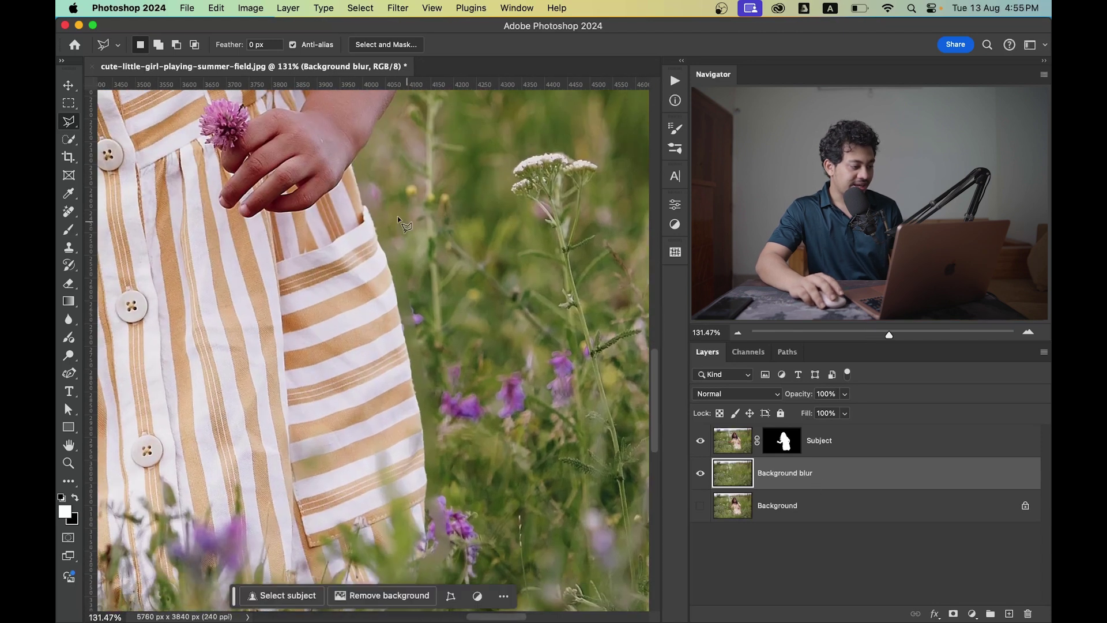
pyautogui.click(72, 252)
pyautogui.click(130, 245)
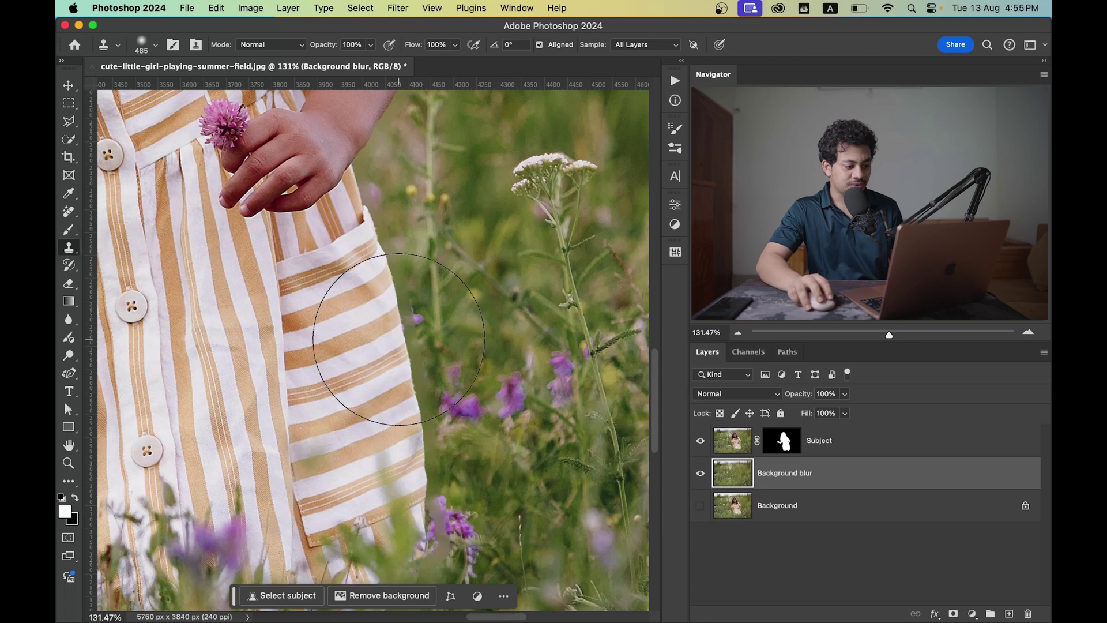
pyautogui.moveTo(469, 353)
pyautogui.mouseDown()
pyautogui.moveTo(426, 354)
pyautogui.moveTo(454, 353)
pyautogui.mouseUp()
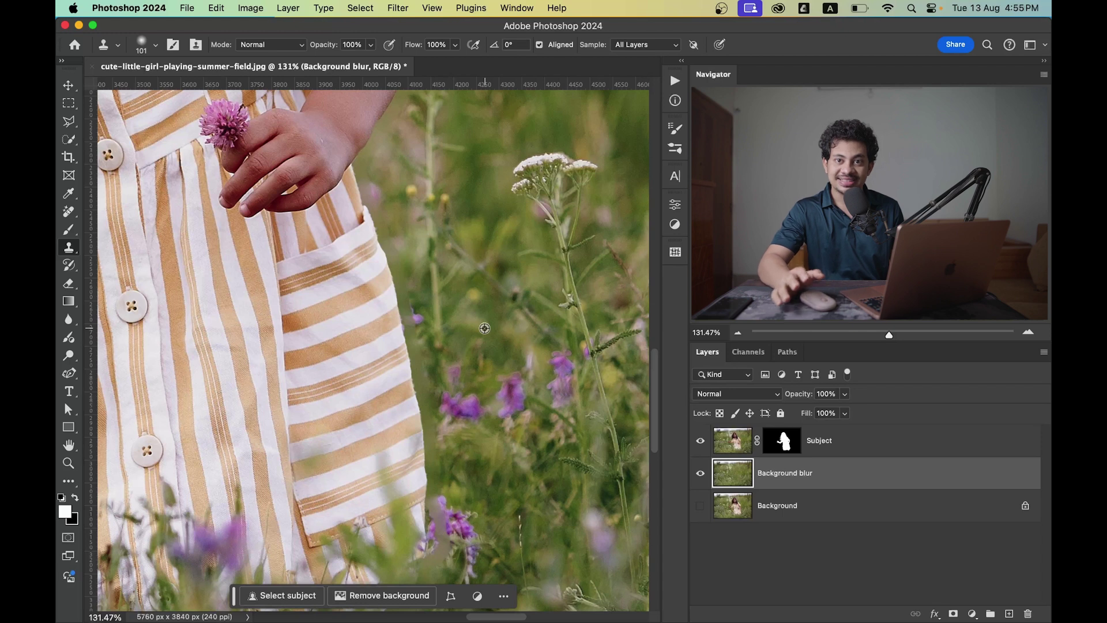
pyautogui.keyDown('alt'); pyautogui.click(485, 328); pyautogui.keyUp('alt')
pyautogui.moveTo(418, 361); pyautogui.dragTo(408, 310)
pyautogui.keyDown('alt'); pyautogui.click(462, 340); pyautogui.keyUp('alt')
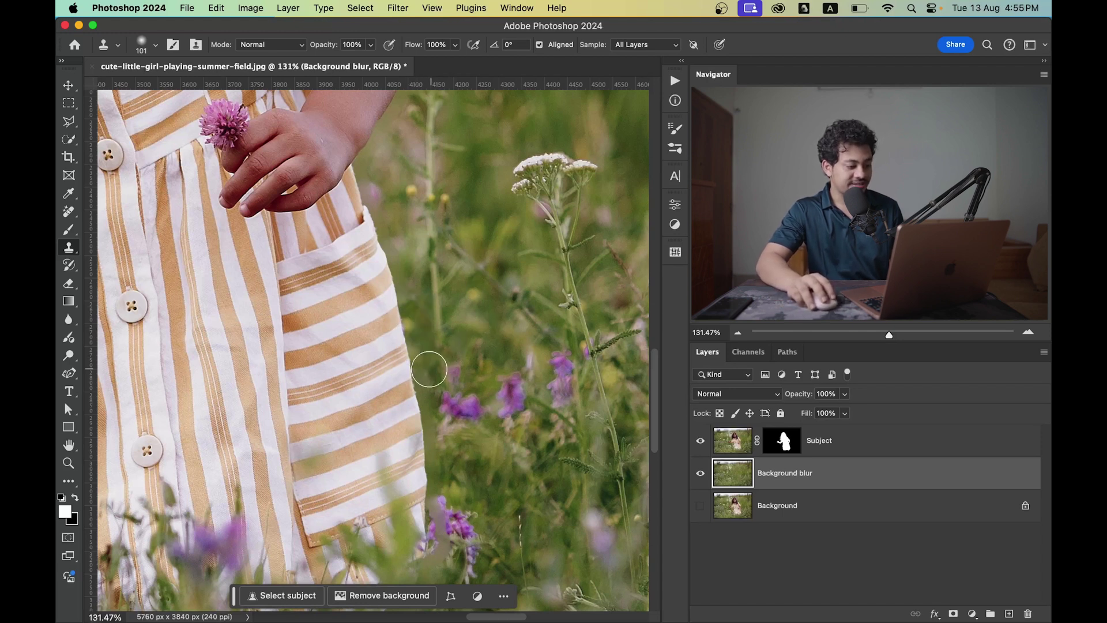
pyautogui.click(411, 380)
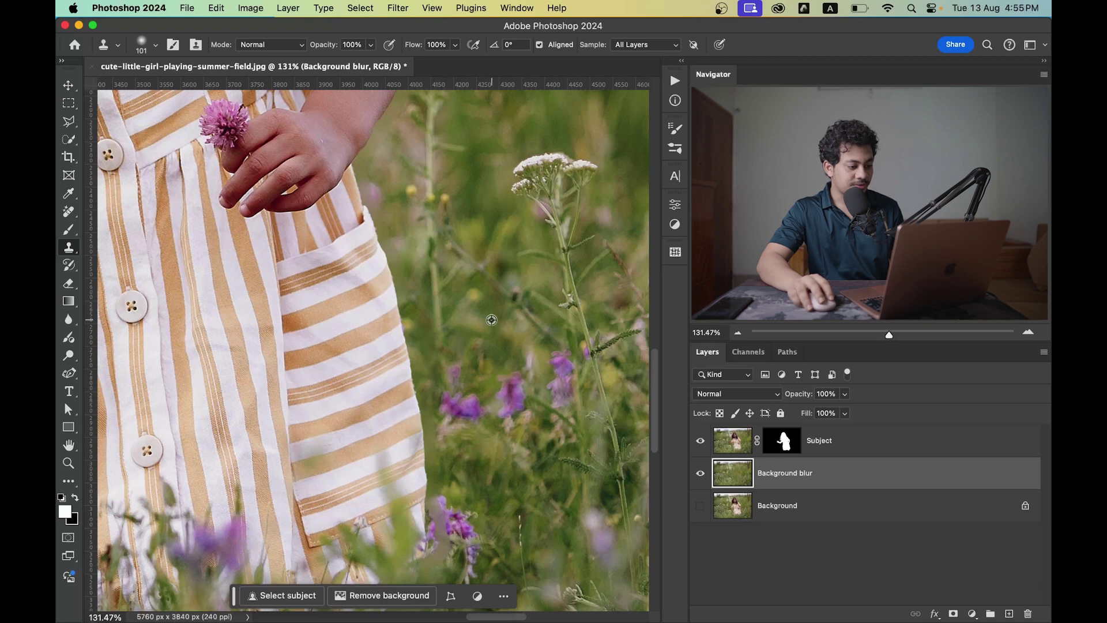
# Clone sampled grass along the background edge beside the upper part of the dress pocket, just below the girl's hand
pyautogui.keyDown('alt'); pyautogui.click(488, 319); pyautogui.keyUp('alt')
pyautogui.moveTo(395, 290); pyautogui.dragTo(386, 252)
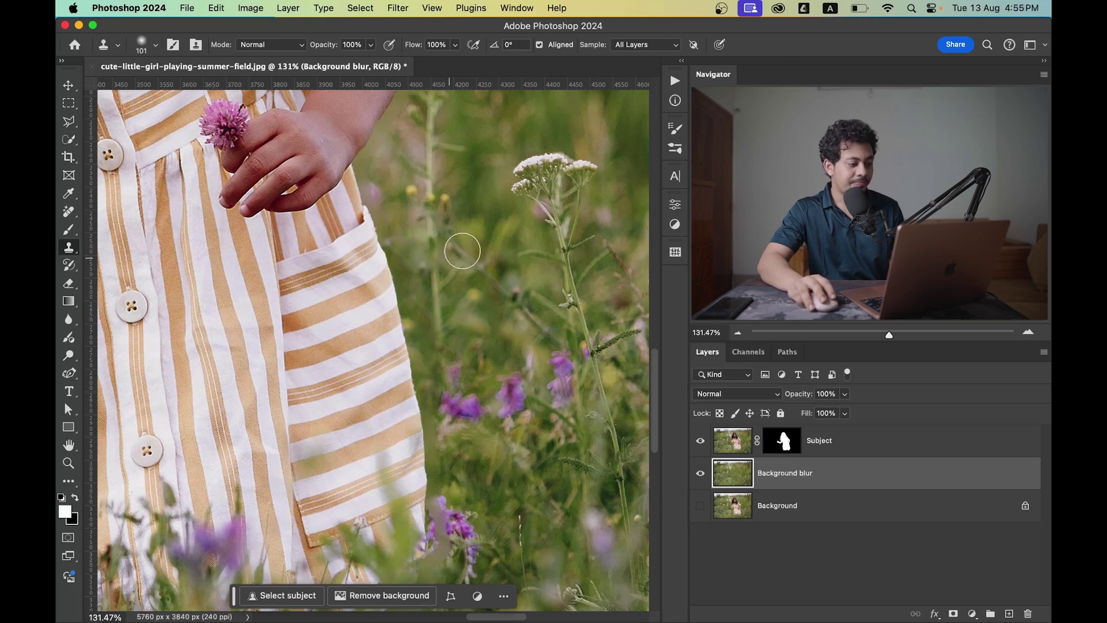
pyautogui.moveTo(463, 253)
pyautogui.mouseDown()
pyautogui.moveTo(501, 324)
pyautogui.moveTo(515, 299)
pyautogui.mouseUp()
pyautogui.keyDown('alt'); pyautogui.click(430, 257); pyautogui.keyUp('alt')
pyautogui.moveTo(414, 258)
pyautogui.mouseDown()
pyautogui.moveTo(422, 298)
pyautogui.moveTo(404, 226)
pyautogui.mouseUp()
# Clone grass over the purple flowers touching the dress edge below the pocket with an 87 px brush
pyautogui.scroll(-3, 460, 365)
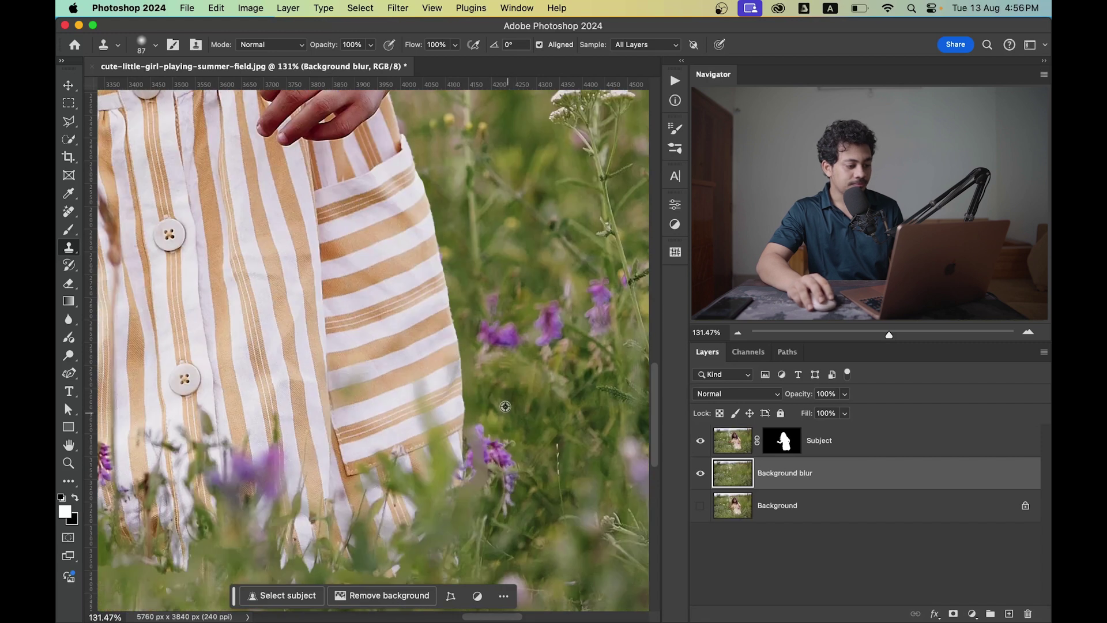
pyautogui.scroll(-1, 490, 405)
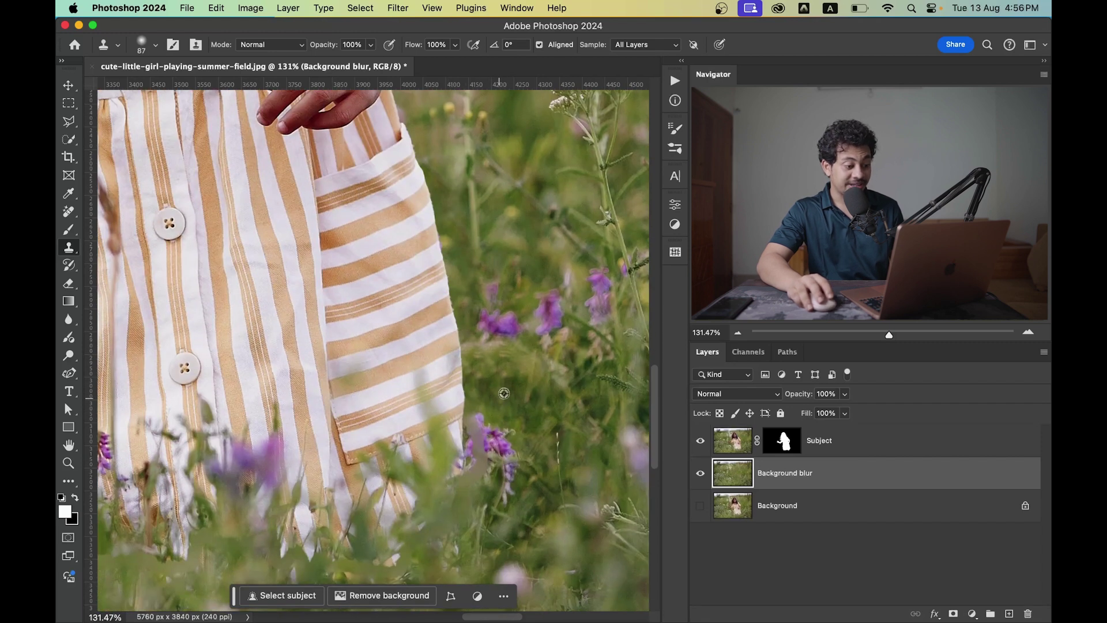
pyautogui.keyDown('alt'); pyautogui.click(505, 393); pyautogui.keyUp('alt')
pyautogui.moveTo(475, 424); pyautogui.dragTo(478, 449)
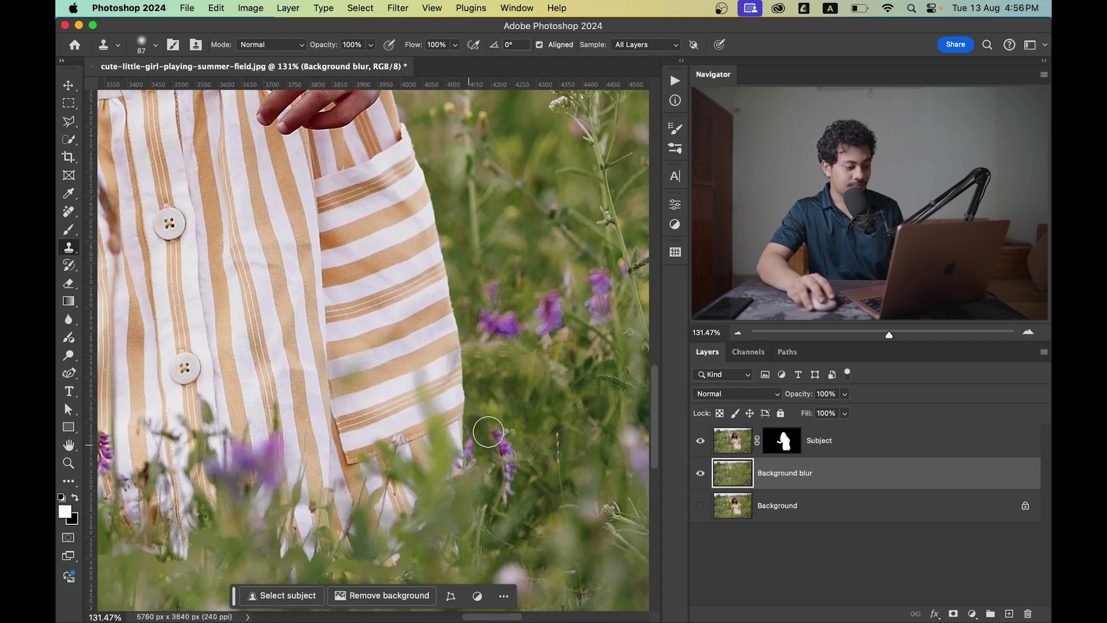
# Examine the edges around the girl's hem, waist, arms and hands for remnants that still need cloning
pyautogui.scroll(-2, 472, 463)
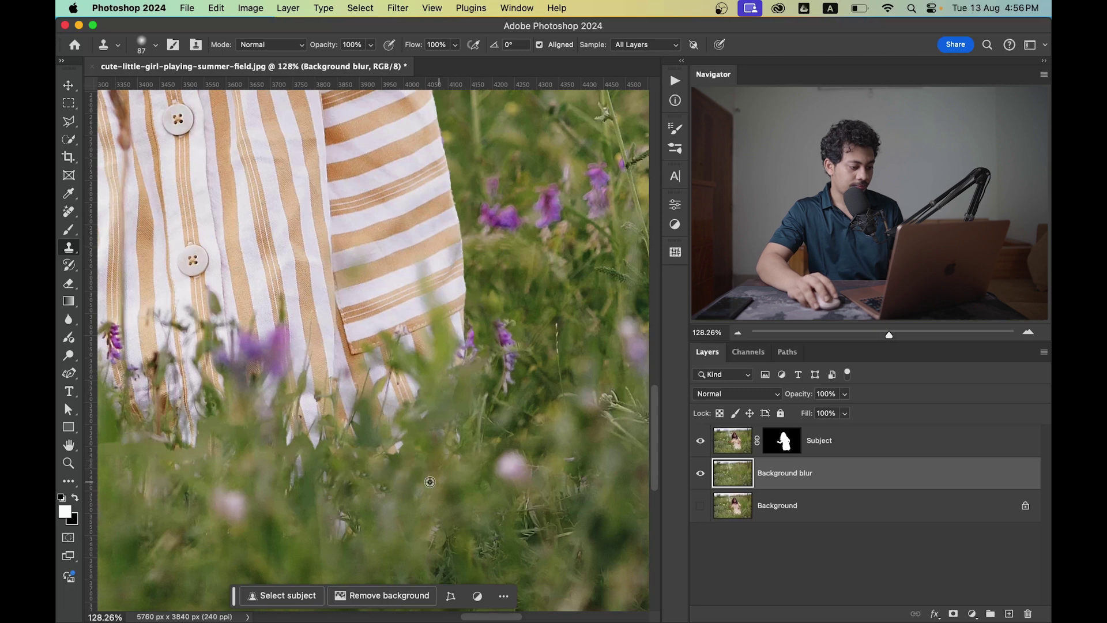
pyautogui.hscroll(-10, 323, 261)
pyautogui.scroll(5, 323, 260)
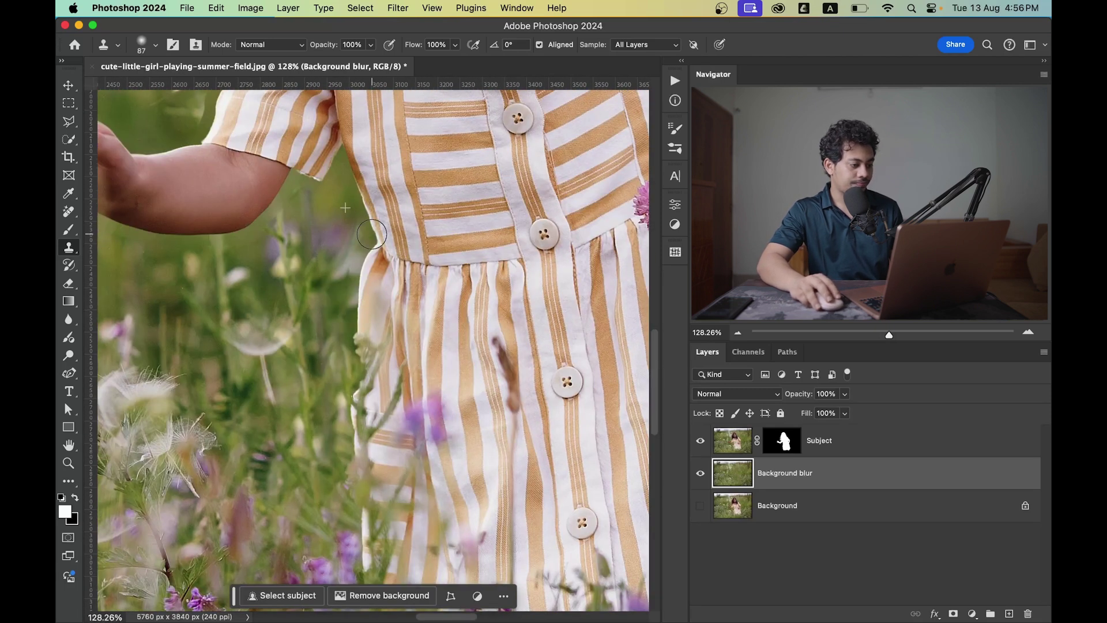
pyautogui.hscroll(3, 472, 375)
pyautogui.scroll(2, 472, 375)
pyautogui.moveTo(471, 374); pyautogui.dragTo(324, 373)
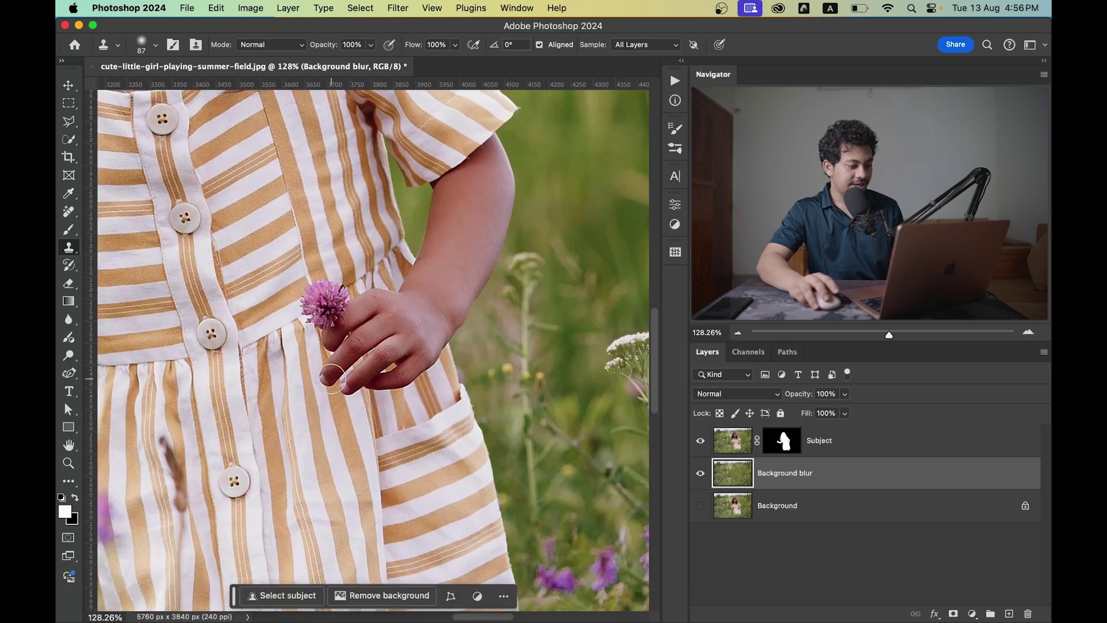
pyautogui.scroll(-3, 397, 337)
pyautogui.moveTo(301, 324); pyautogui.dragTo(482, 227)
pyautogui.scroll(-2, 372, 281)
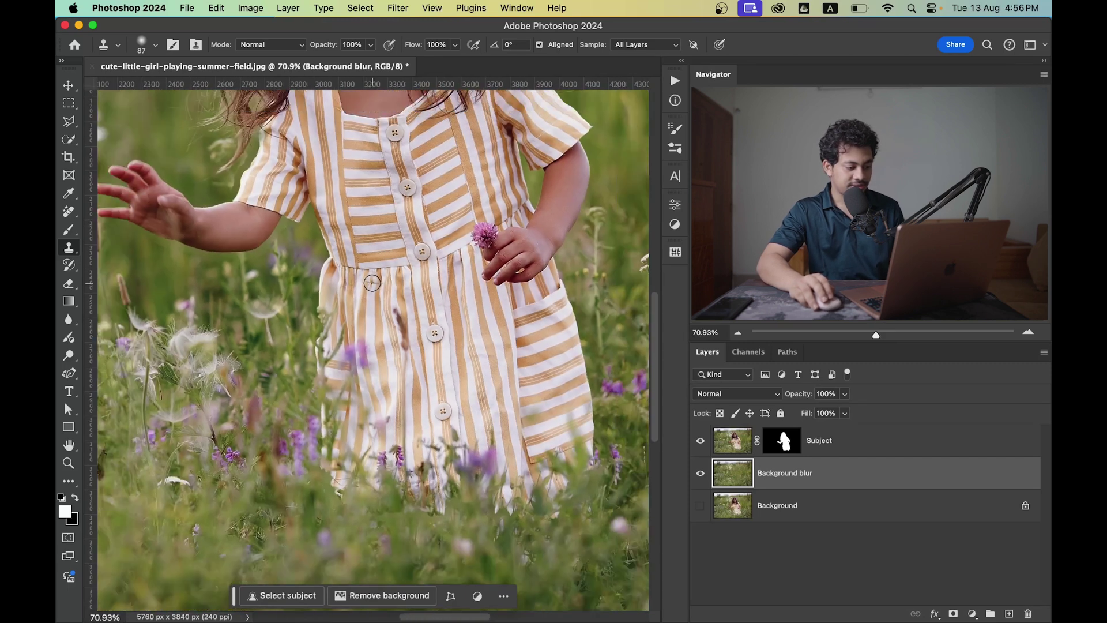
pyautogui.scroll(3, 434, 333)
pyautogui.scroll(-1, 434, 333)
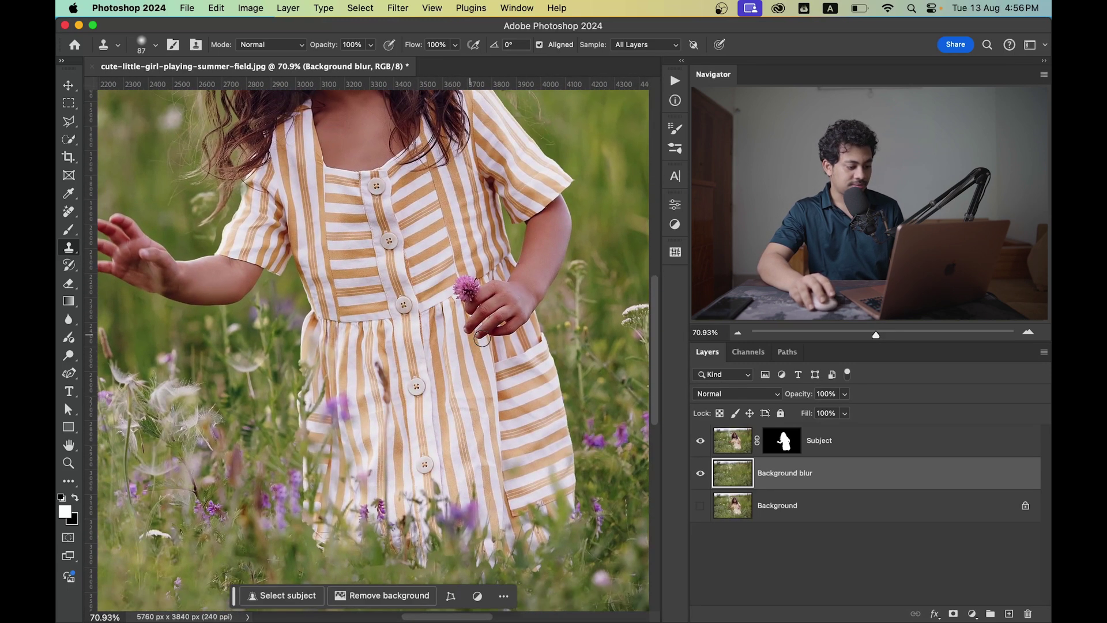
# Compare the background with the Subject layer hidden and shown, and check the area around the girl
pyautogui.click(700, 440)
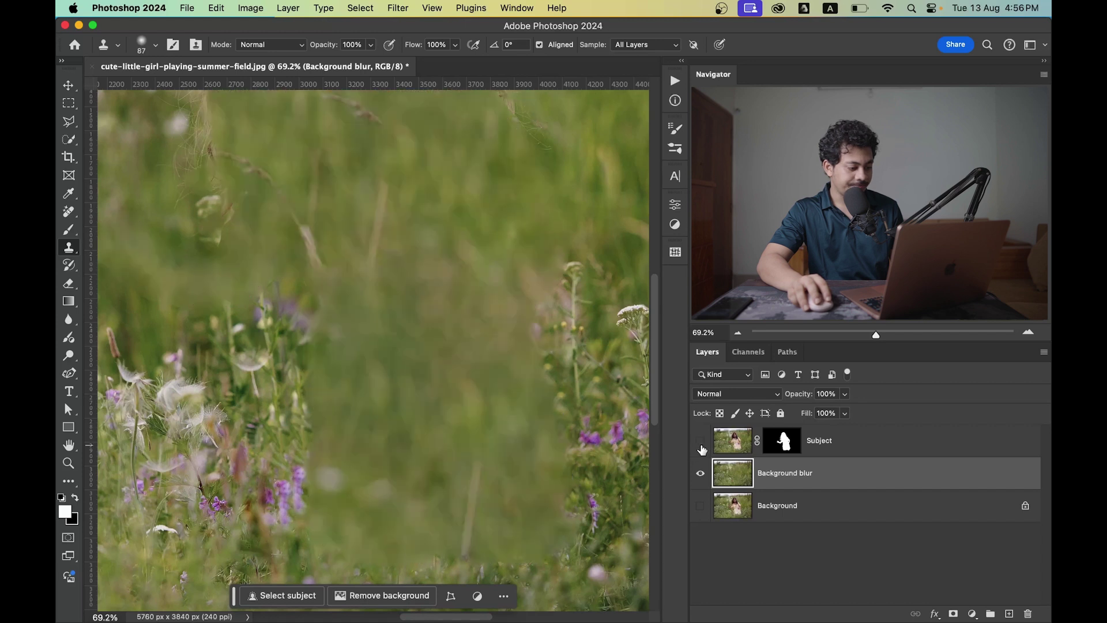
pyautogui.click(700, 440)
pyautogui.scroll(-3, 439, 484)
pyautogui.scroll(1, 439, 484)
pyautogui.scroll(-2, 439, 484)
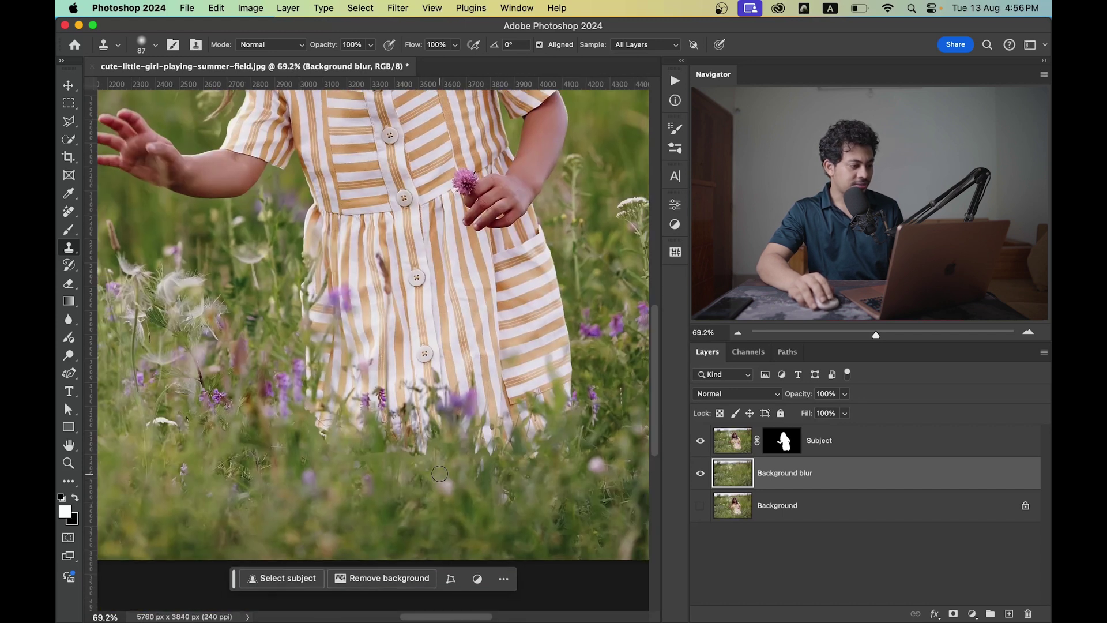
pyautogui.scroll(5, 434, 132)
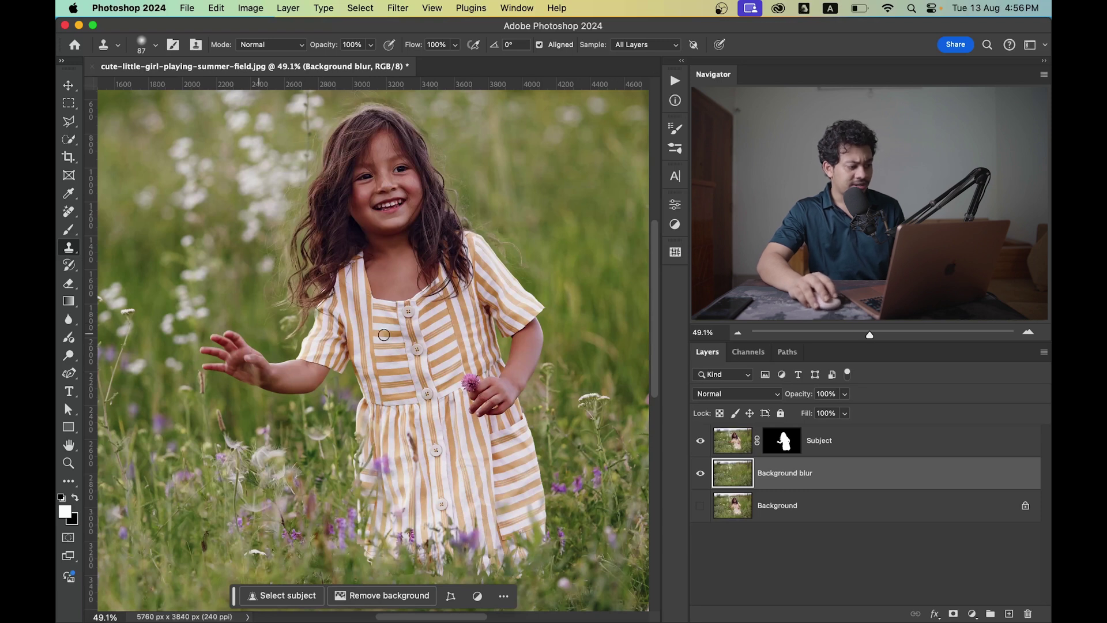
pyautogui.moveTo(387, 476); pyautogui.dragTo(381, 391)
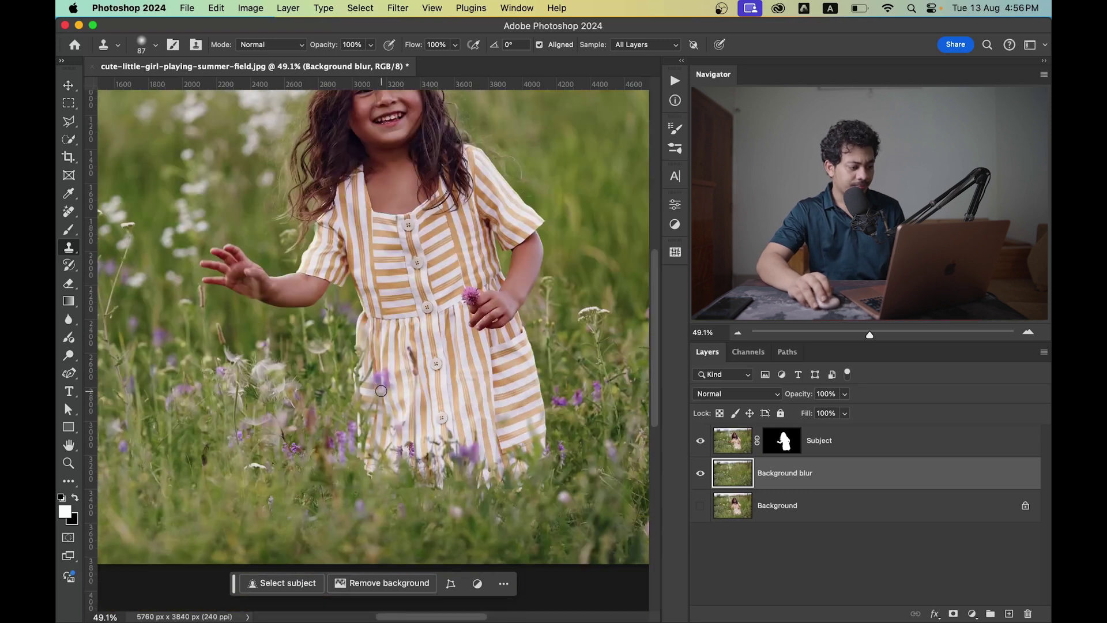
pyautogui.moveTo(475, 319); pyautogui.dragTo(464, 350)
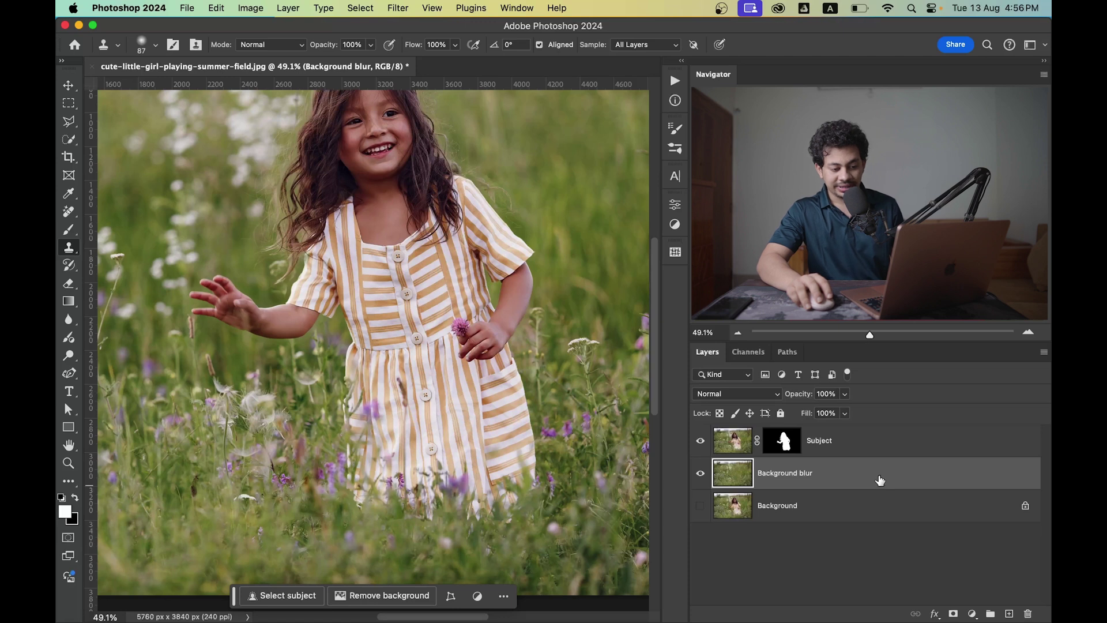
# Convert the Background blur layer to a smart object and start a Tilt-Shift blur on it
pyautogui.rightClick(880, 481)
pyautogui.click(794, 528)
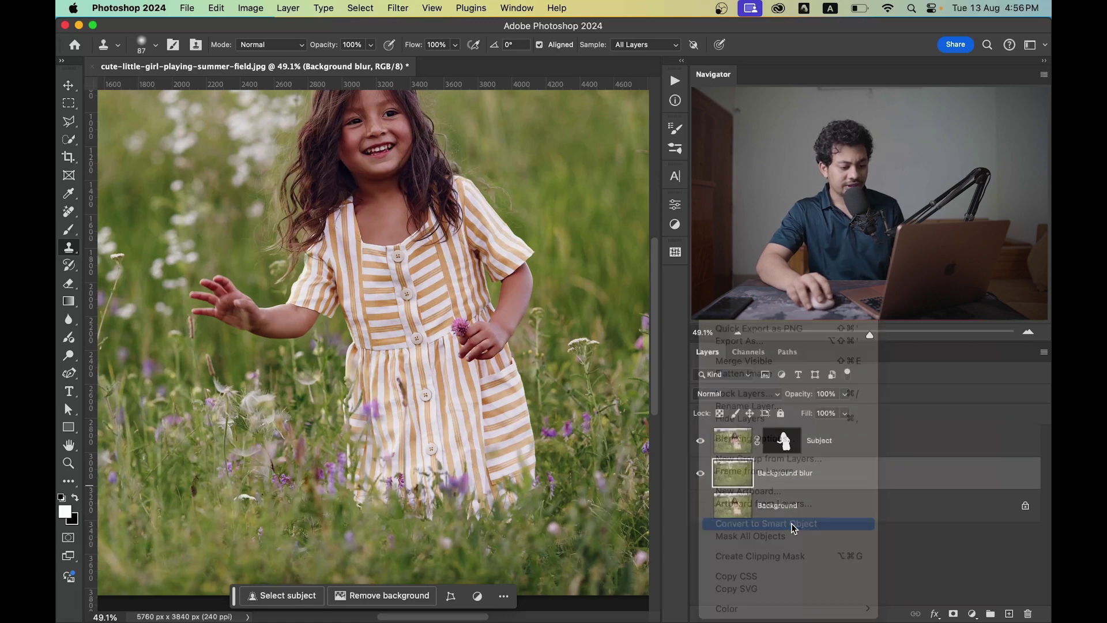
pyautogui.click(397, 8)
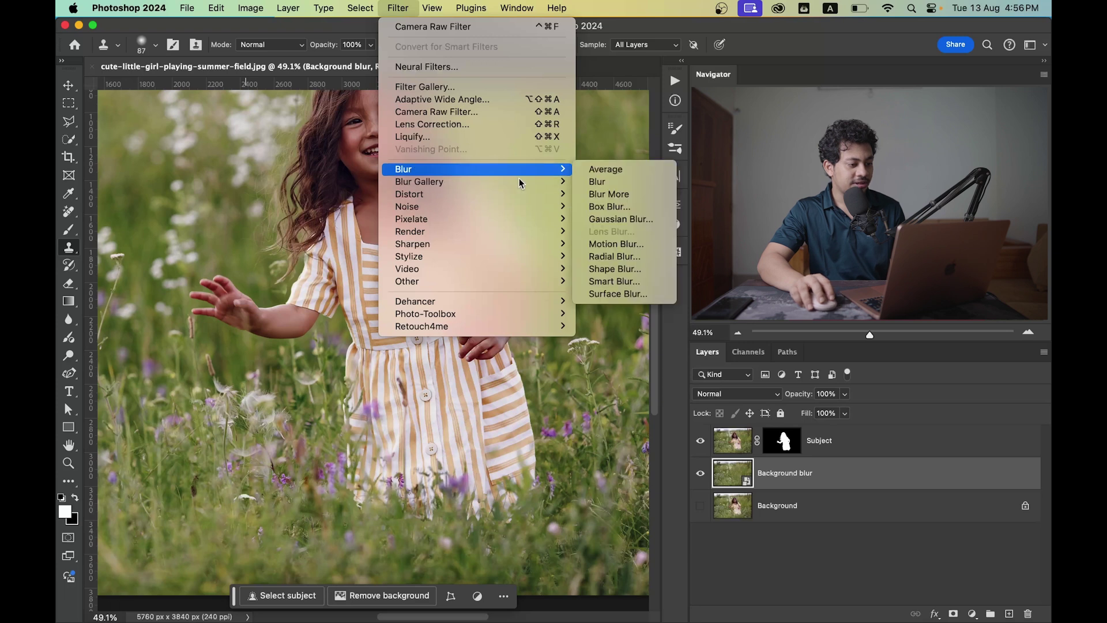
pyautogui.moveTo(487, 182)
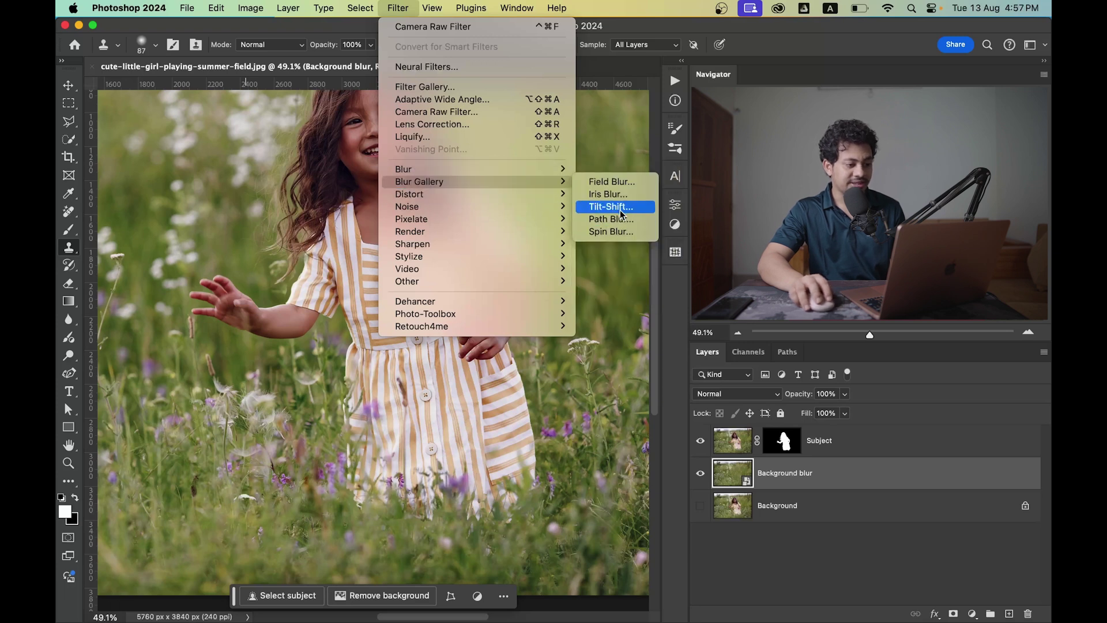
pyautogui.click(611, 206)
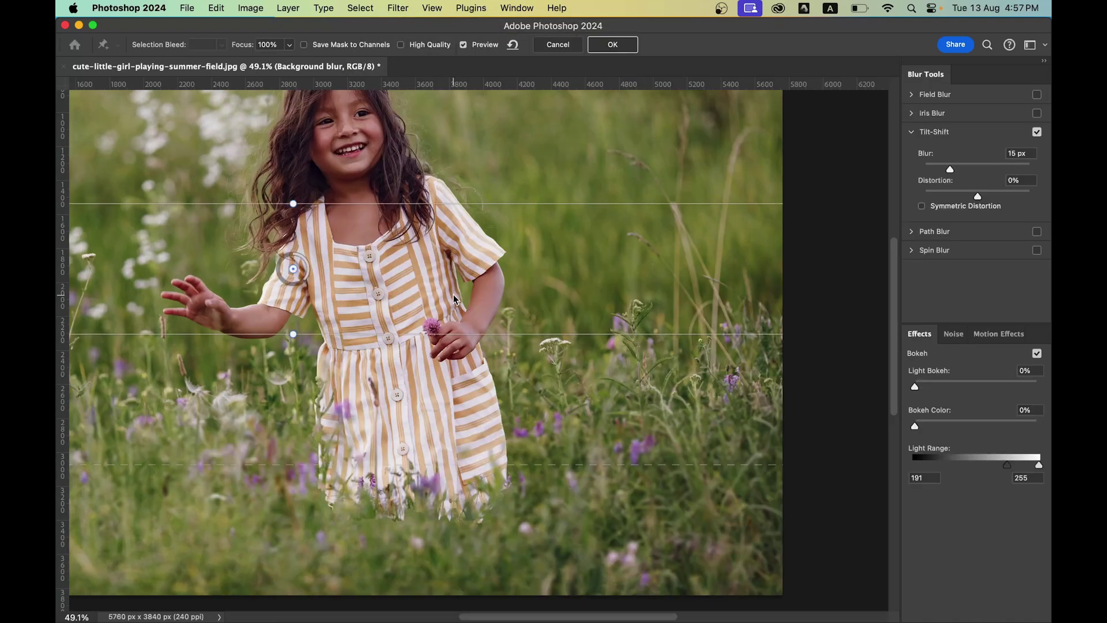
# Centre the tilt-shift focus area on the lower part of the girl's dress and set Blur to 131 px
pyautogui.press('super+0')
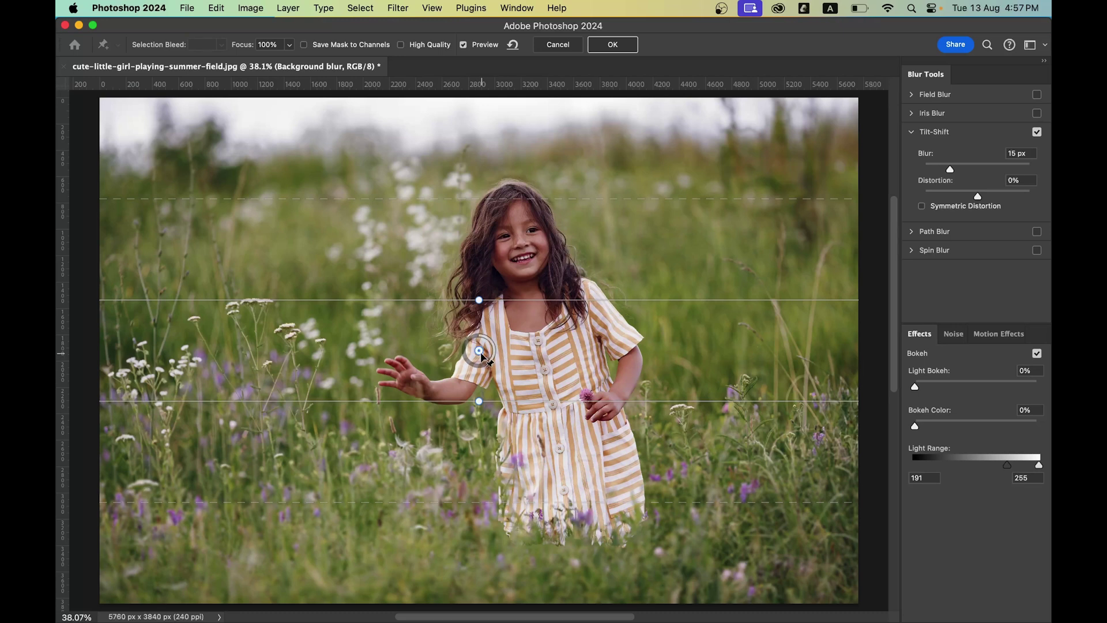
pyautogui.moveTo(486, 362); pyautogui.dragTo(489, 489)
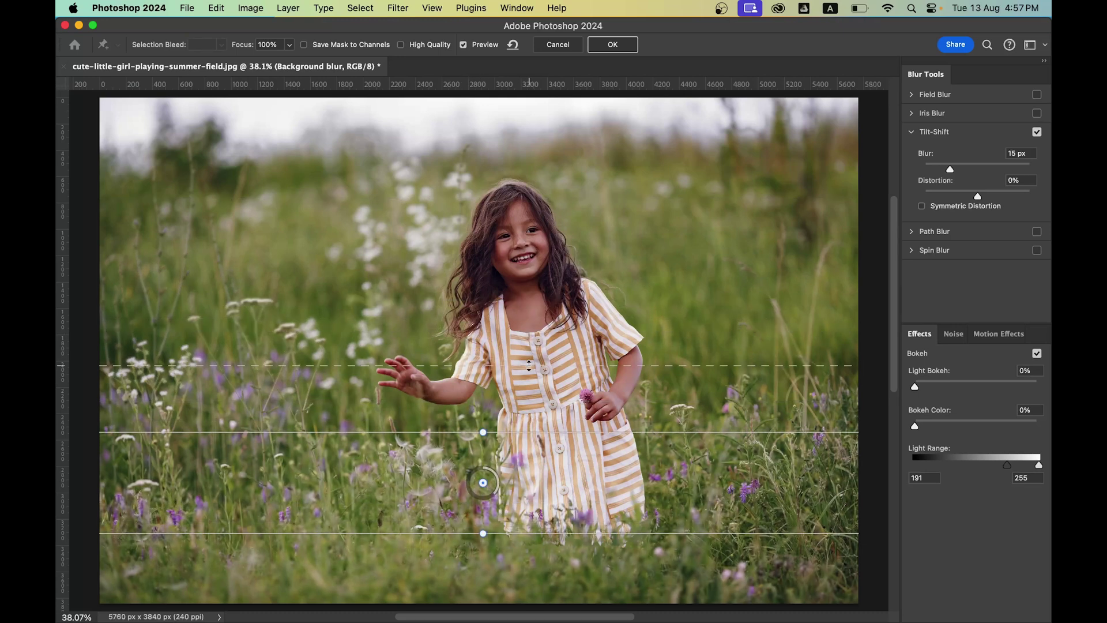
pyautogui.moveTo(970, 168); pyautogui.dragTo(985, 169)
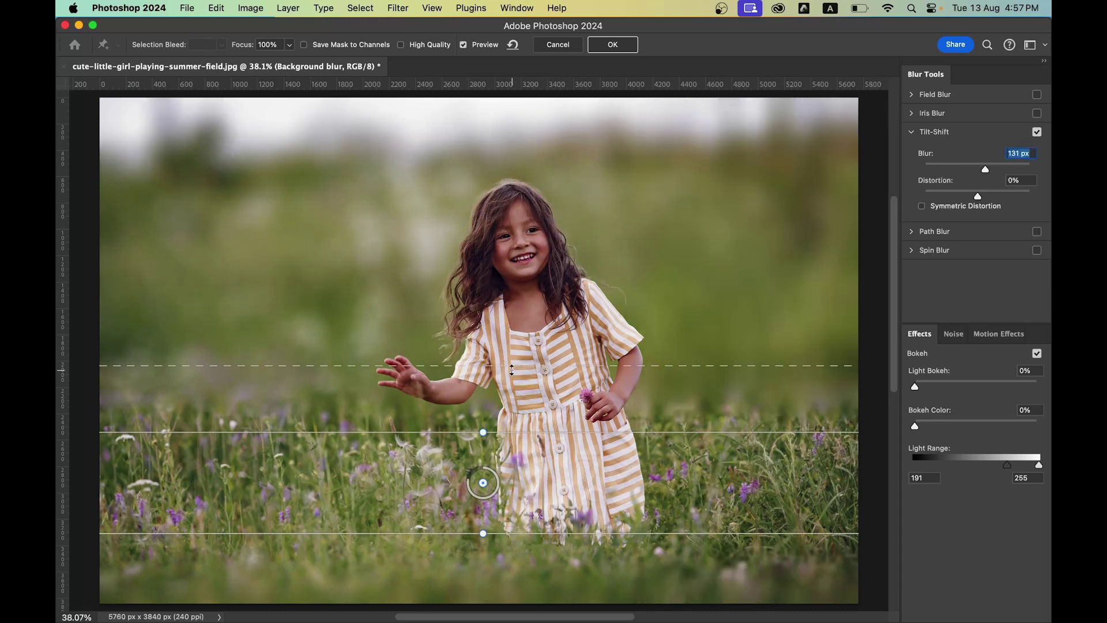
# Widen the sharp band to below the dress hem and raise the upper transition line to the girl's face
pyautogui.moveTo(513, 364); pyautogui.dragTo(516, 282)
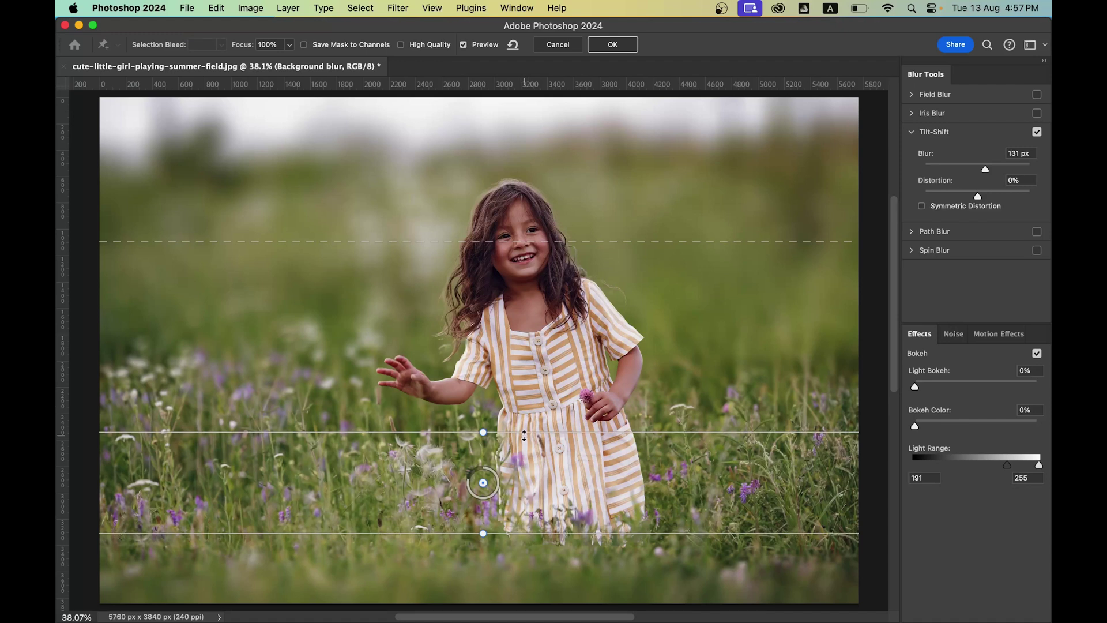
pyautogui.moveTo(524, 432); pyautogui.dragTo(525, 426)
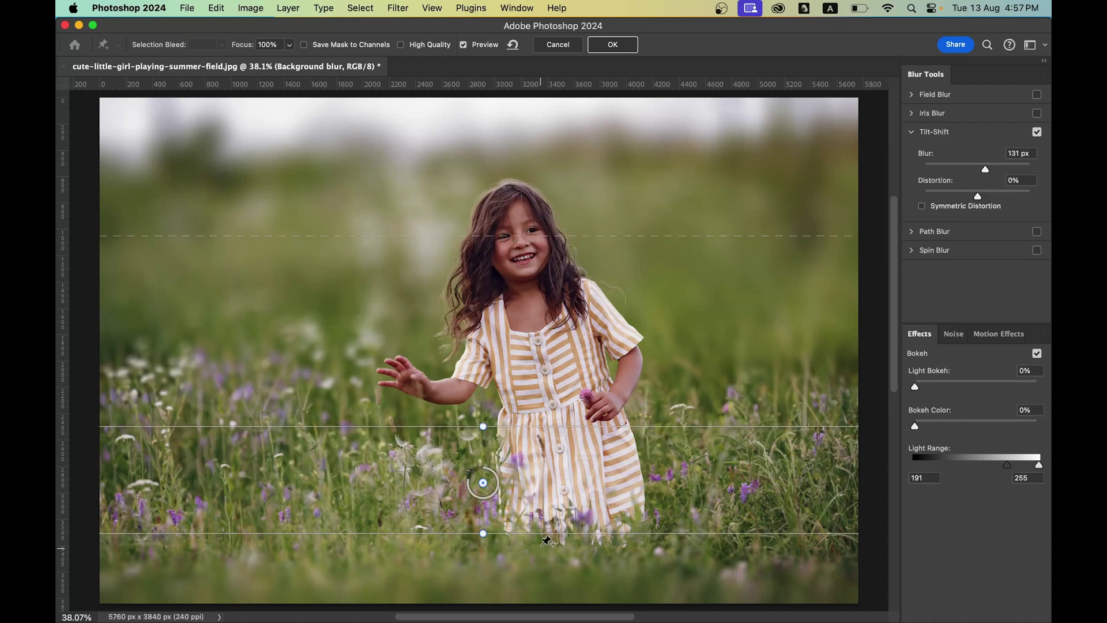
pyautogui.moveTo(548, 534); pyautogui.dragTo(551, 555)
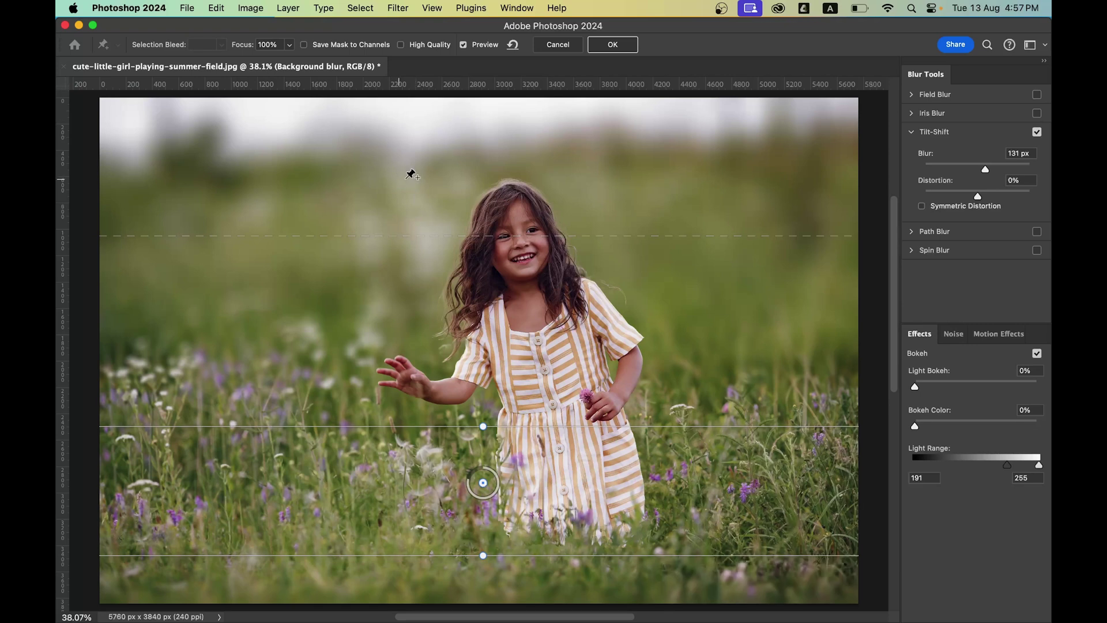
# Compare the background with the Tilt-Shift blur switched off and on
pyautogui.click(1038, 135)
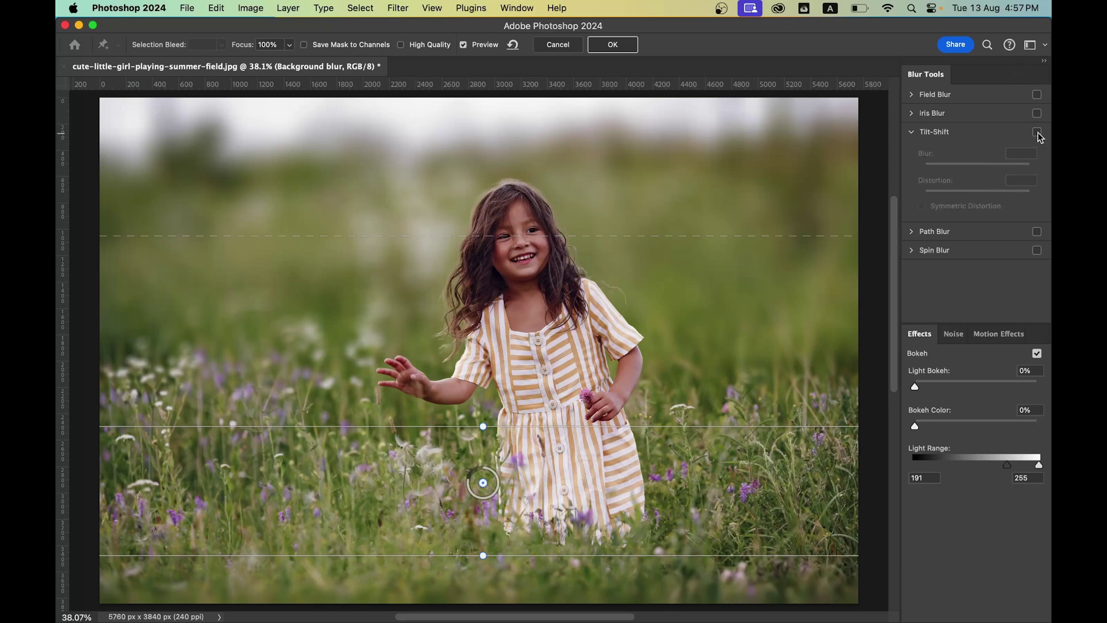
pyautogui.click(1039, 134)
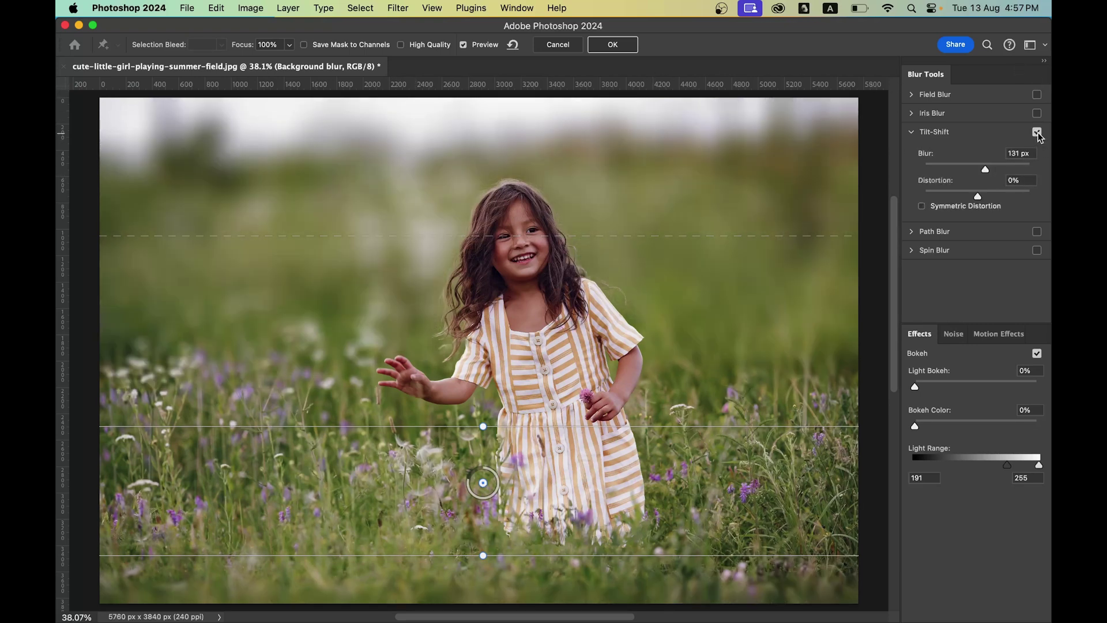
pyautogui.click(1038, 135)
pyautogui.click(1038, 134)
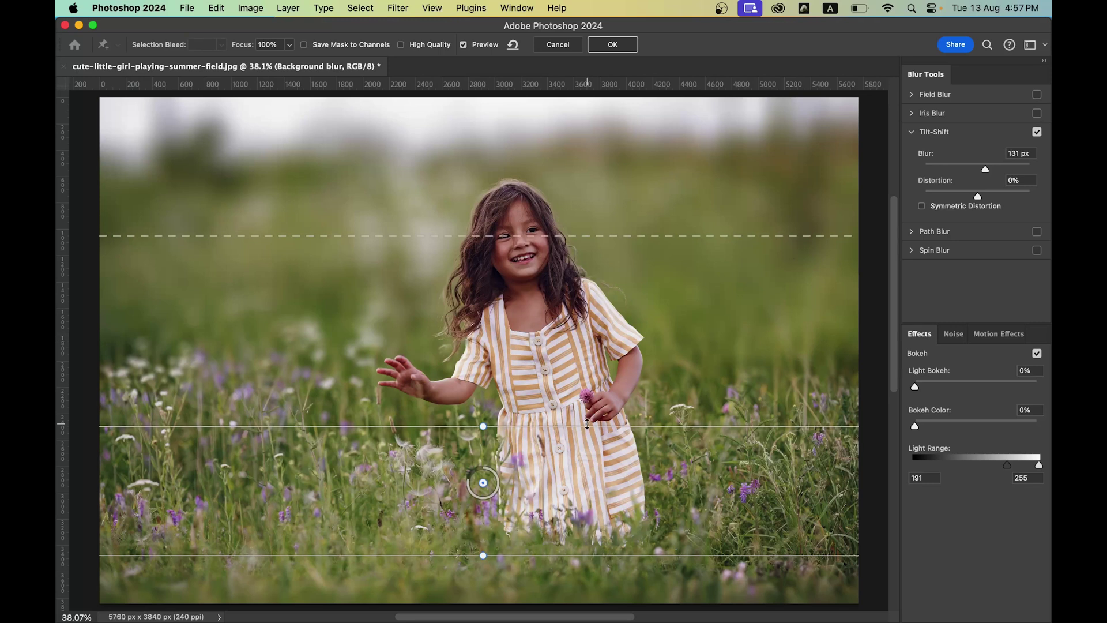
# Fine-tune the upper focus and transition lines of the tilt-shift, and set Light Bokeh to 44%
pyautogui.moveTo(587, 426); pyautogui.dragTo(588, 431)
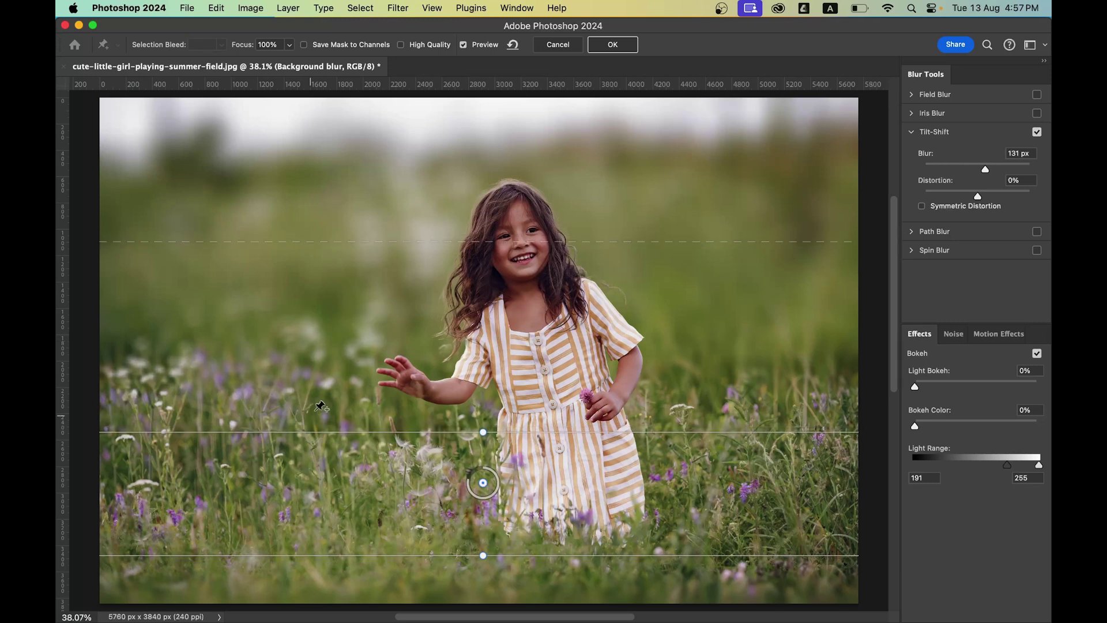
pyautogui.moveTo(411, 242); pyautogui.dragTo(415, 225)
pyautogui.moveTo(962, 390); pyautogui.dragTo(970, 388)
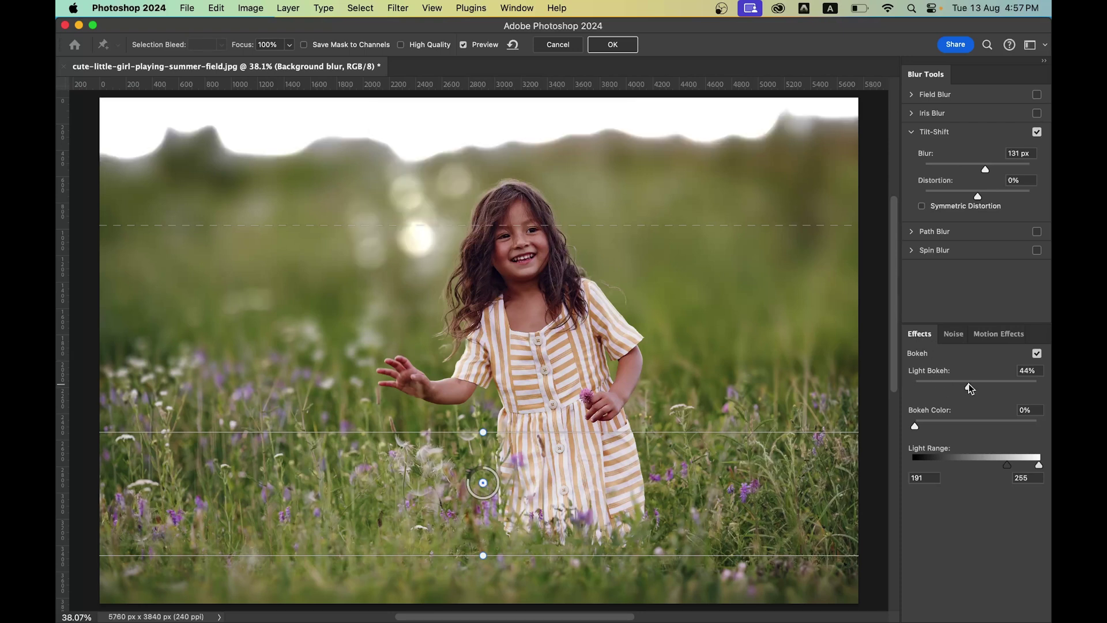
# Set Light Bokeh to 45% and Light Range to 164–165, and apply the Tilt-Shift blur
pyautogui.click(977, 385)
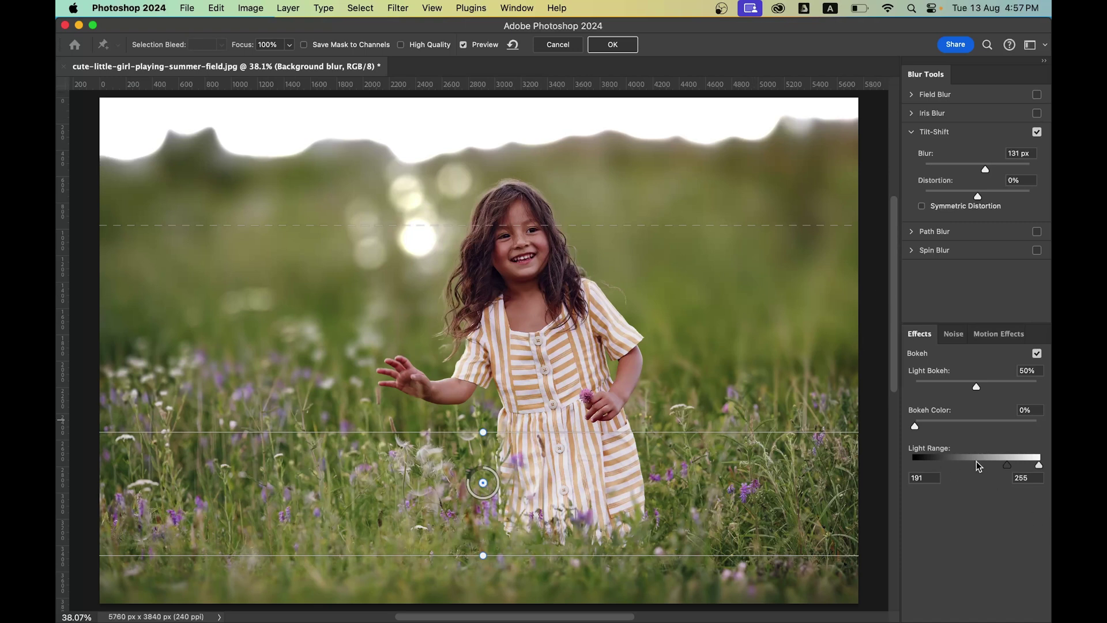
pyautogui.moveTo(1005, 467); pyautogui.dragTo(991, 471)
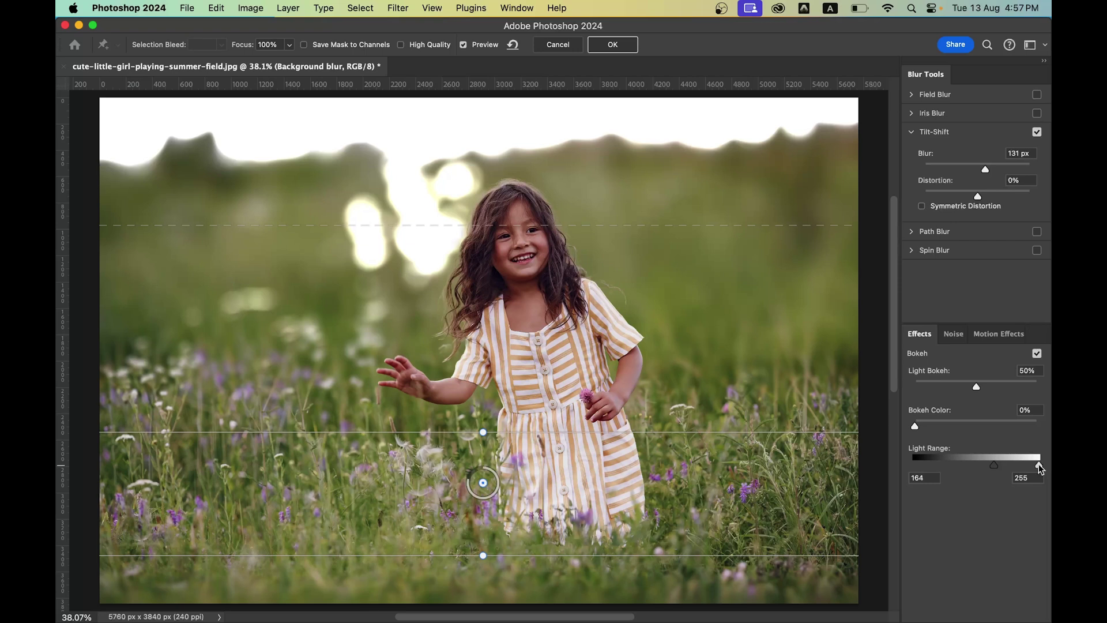
pyautogui.moveTo(1040, 469); pyautogui.dragTo(995, 469)
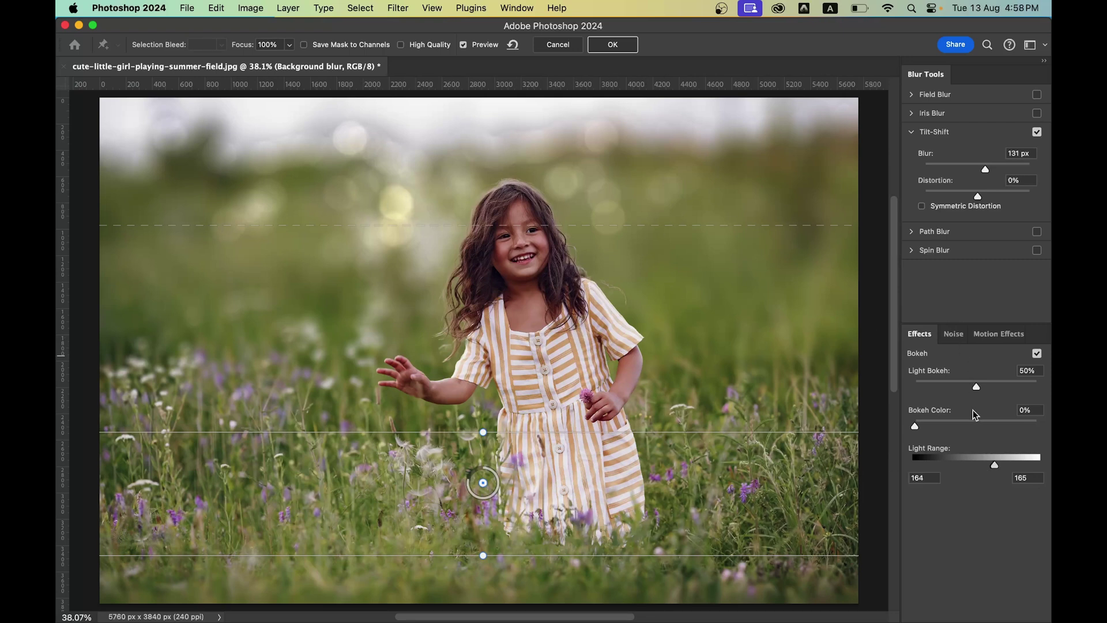
pyautogui.moveTo(976, 387); pyautogui.dragTo(970, 387)
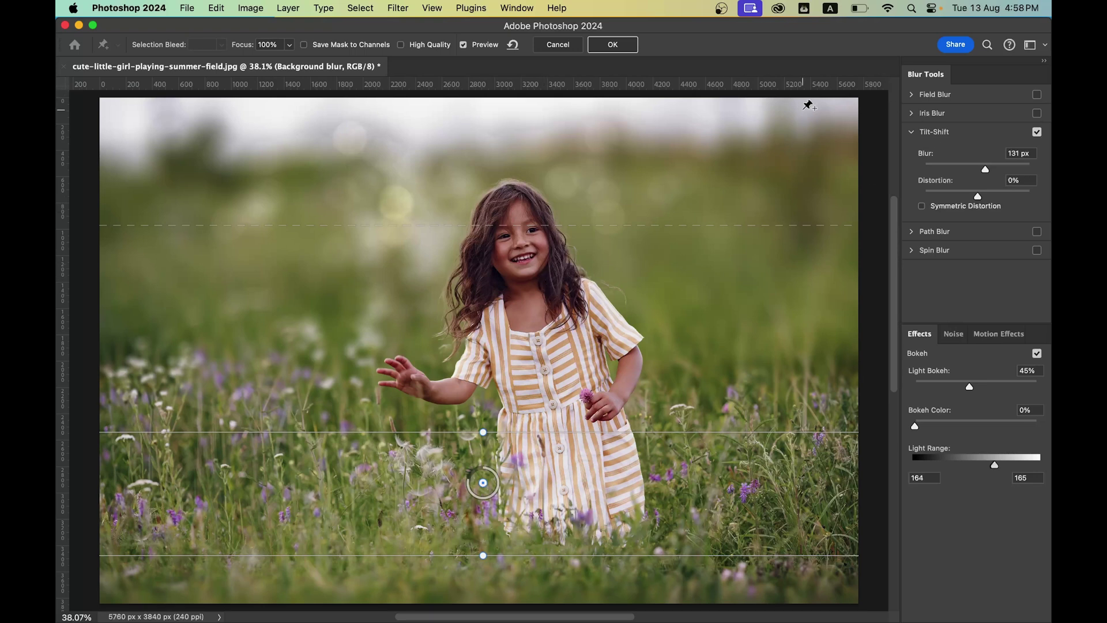
pyautogui.click(626, 47)
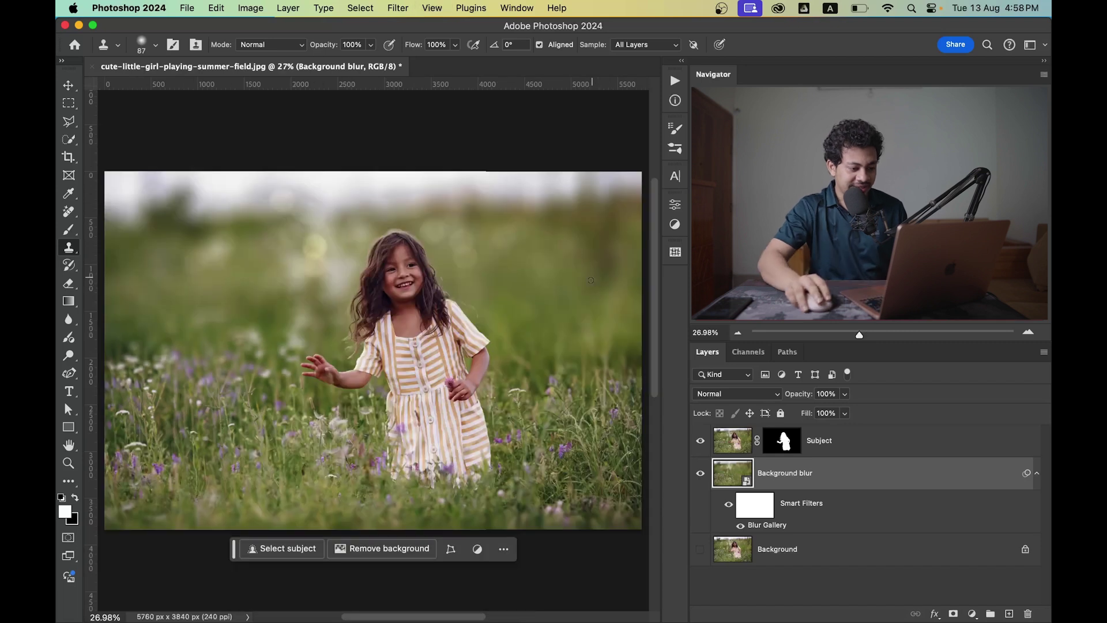
# Show the original Background layer and compare it with the Background blur layer hidden and shown
pyautogui.click(700, 473)
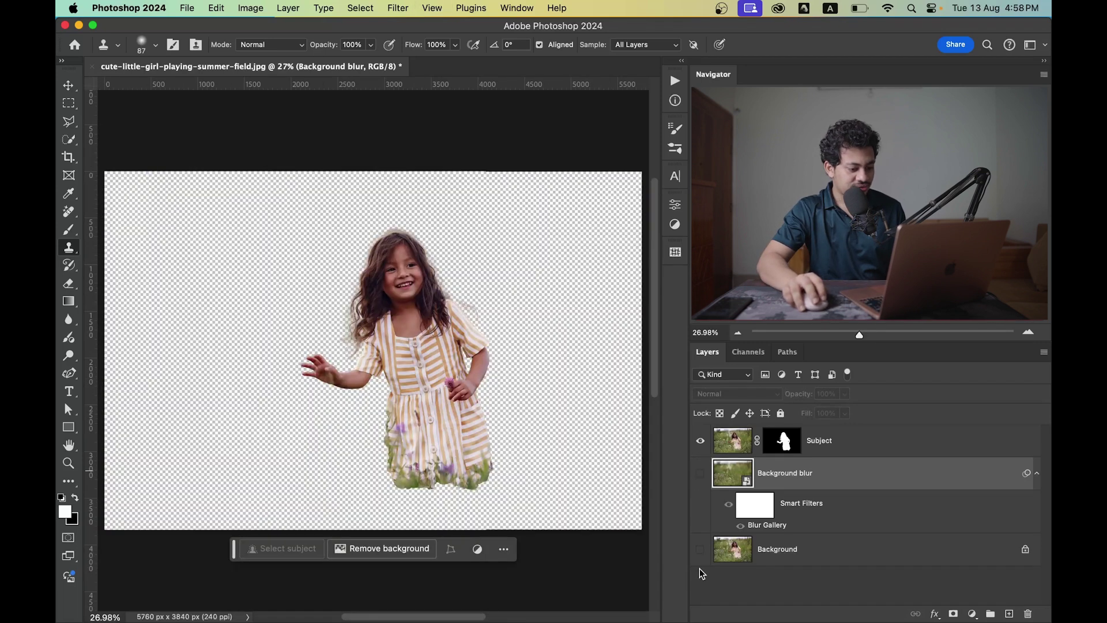
pyautogui.click(700, 549)
pyautogui.click(701, 476)
pyautogui.click(701, 476)
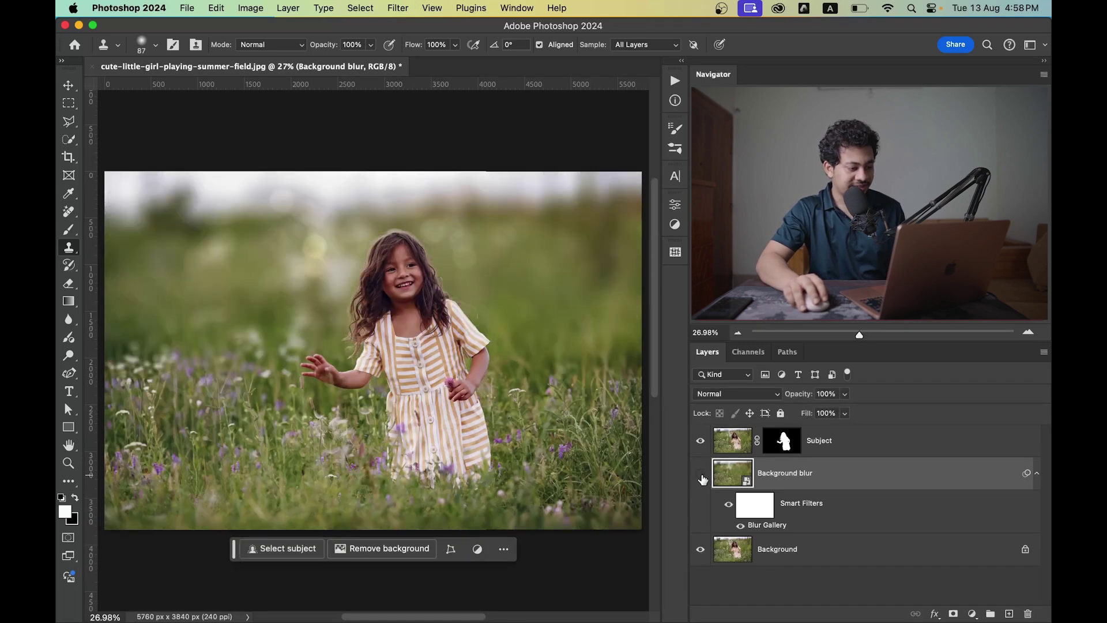
pyautogui.click(701, 477)
pyautogui.click(701, 476)
pyautogui.click(701, 476)
pyautogui.click(701, 476)
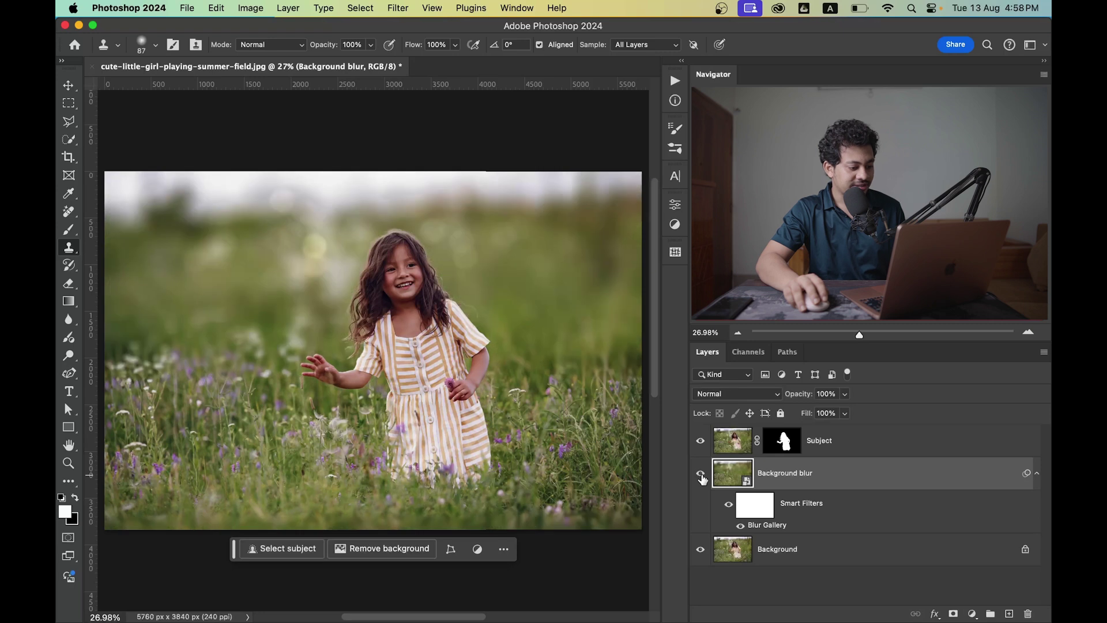
pyautogui.click(701, 476)
pyautogui.click(701, 477)
pyautogui.click(701, 476)
pyautogui.click(701, 476)
pyautogui.click(701, 476)
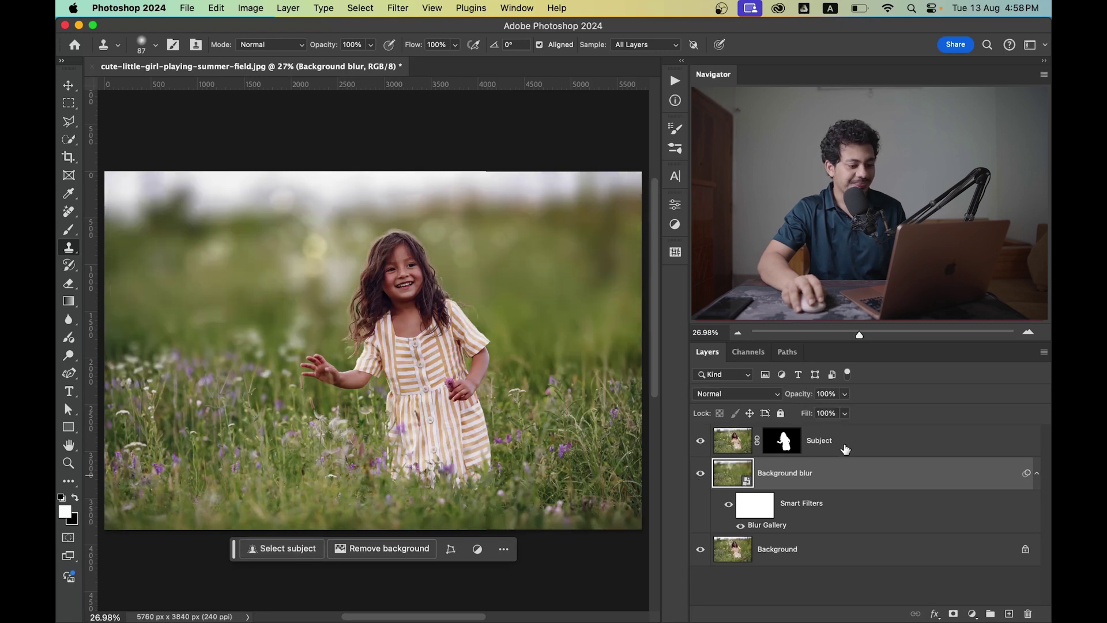
# Stamp all visible layers into a new layer above Subject and convert it to a Smart Object
pyautogui.click(846, 446)
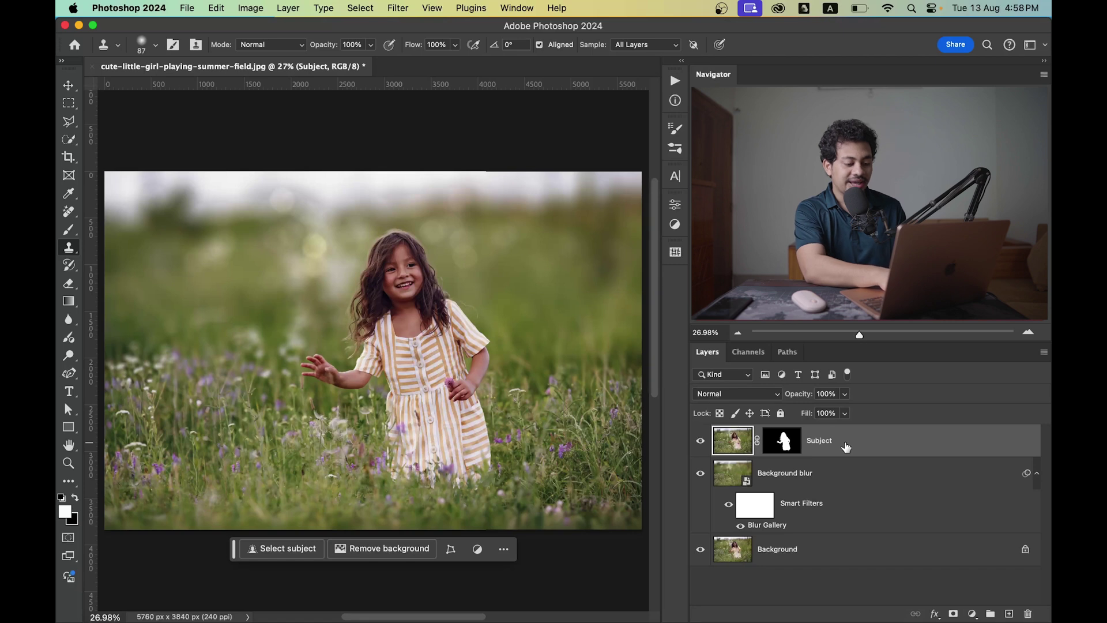
pyautogui.press('super+alt+shift+e')
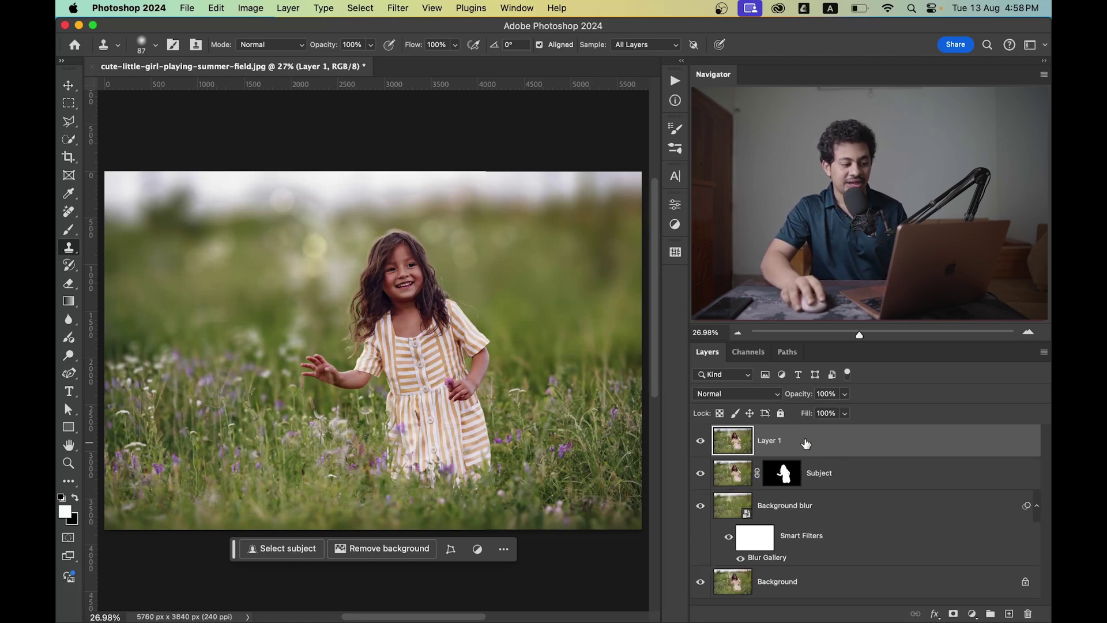
pyautogui.rightClick(808, 442)
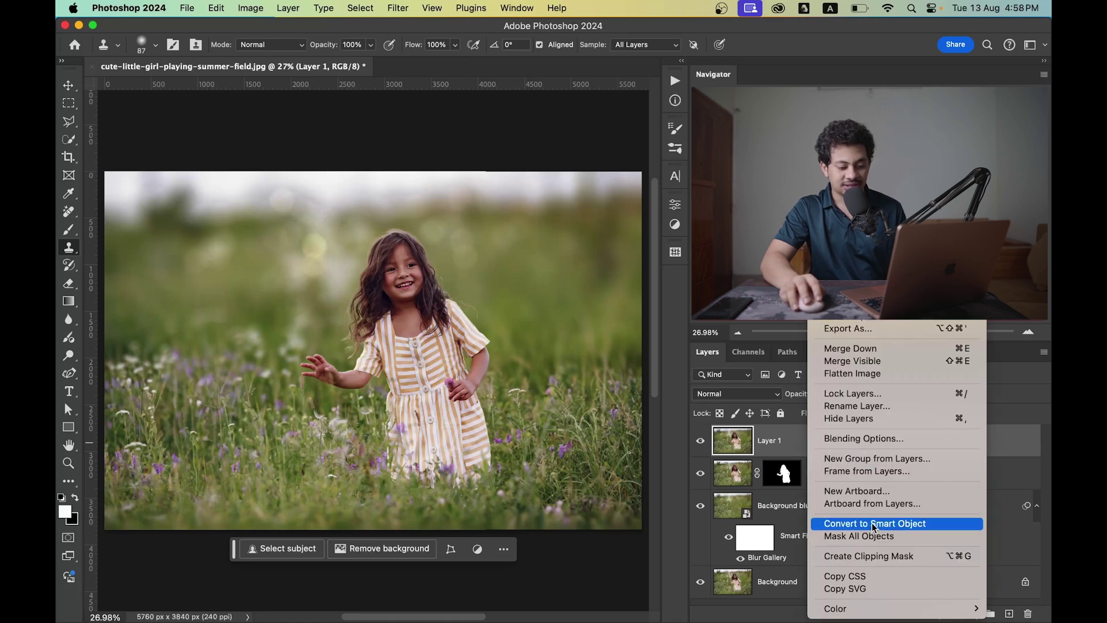
pyautogui.click(874, 524)
# Start the Camera Raw Filter on the stamped layer and set Highlights to -25 and Shadows to +51
pyautogui.click(398, 8)
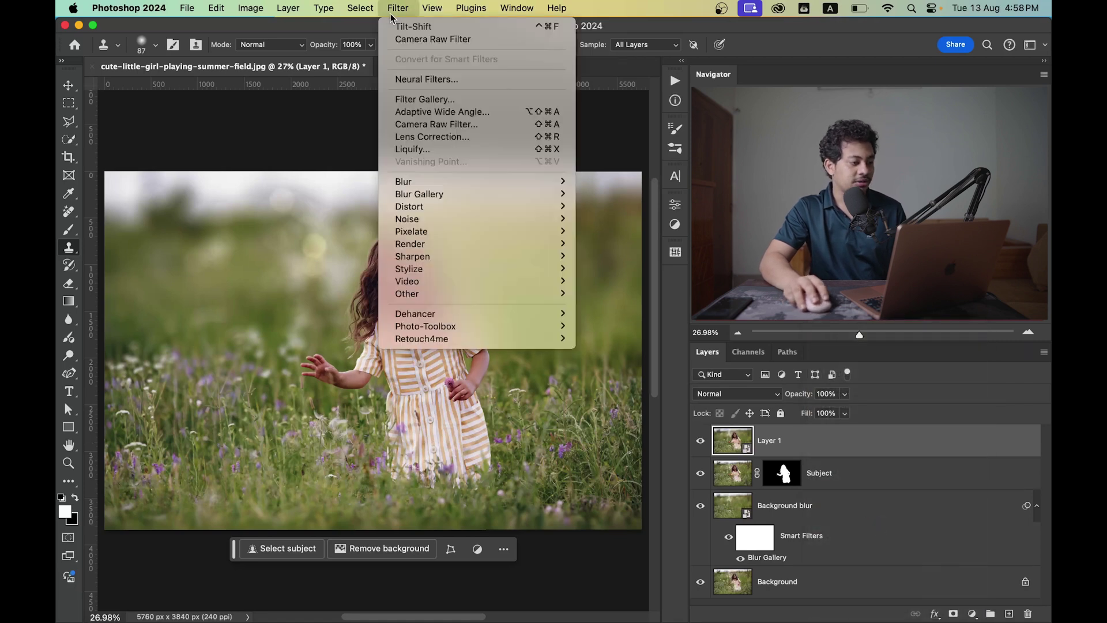
pyautogui.click(437, 124)
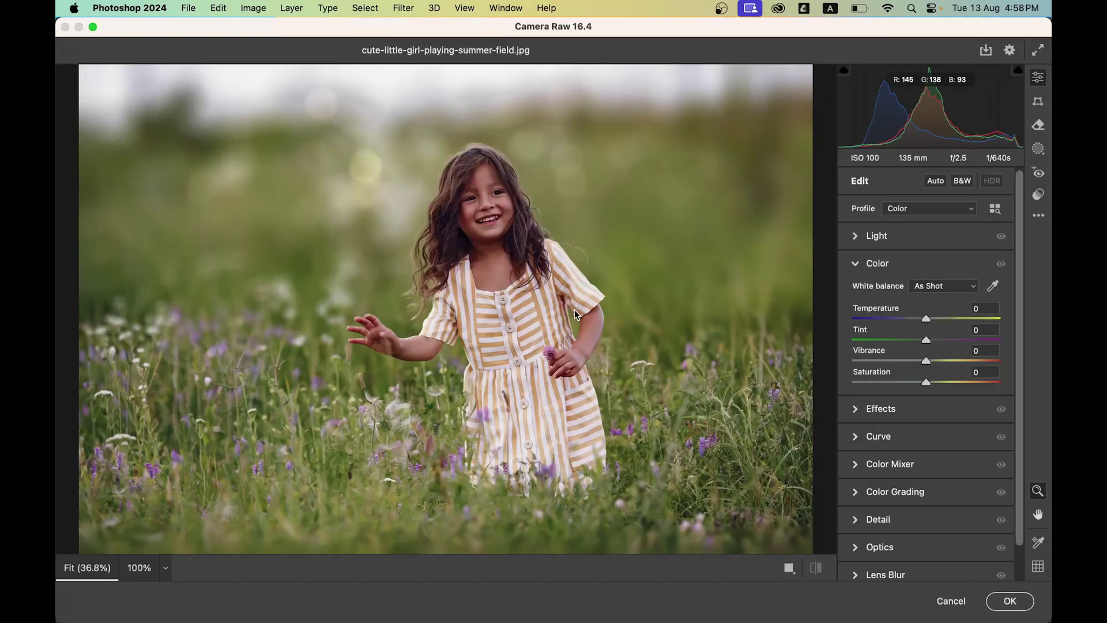
pyautogui.click(873, 263)
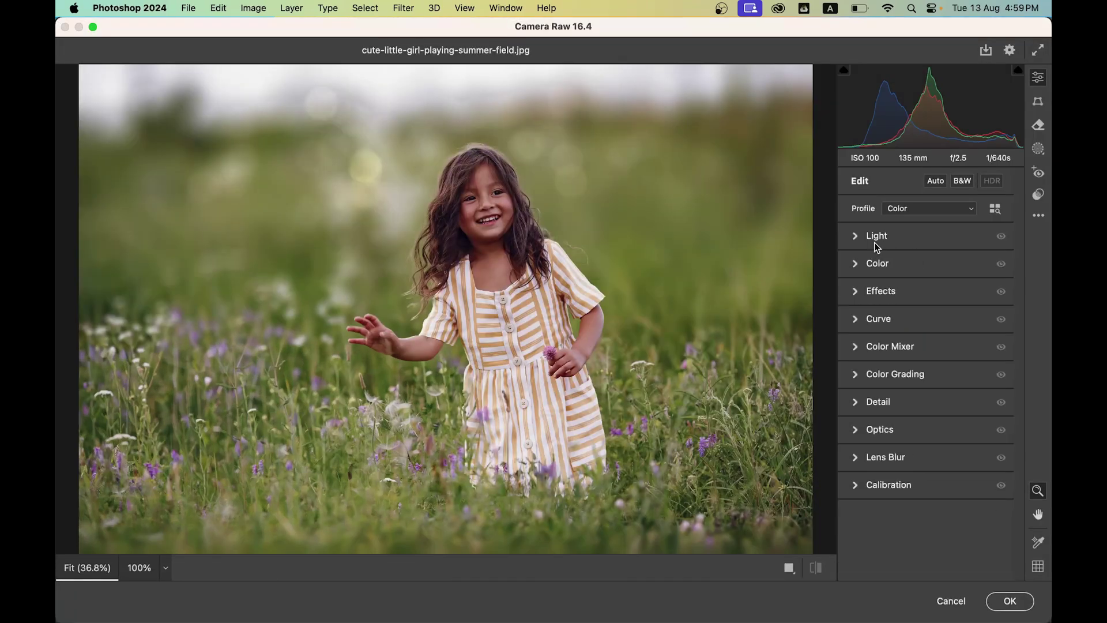
pyautogui.click(876, 236)
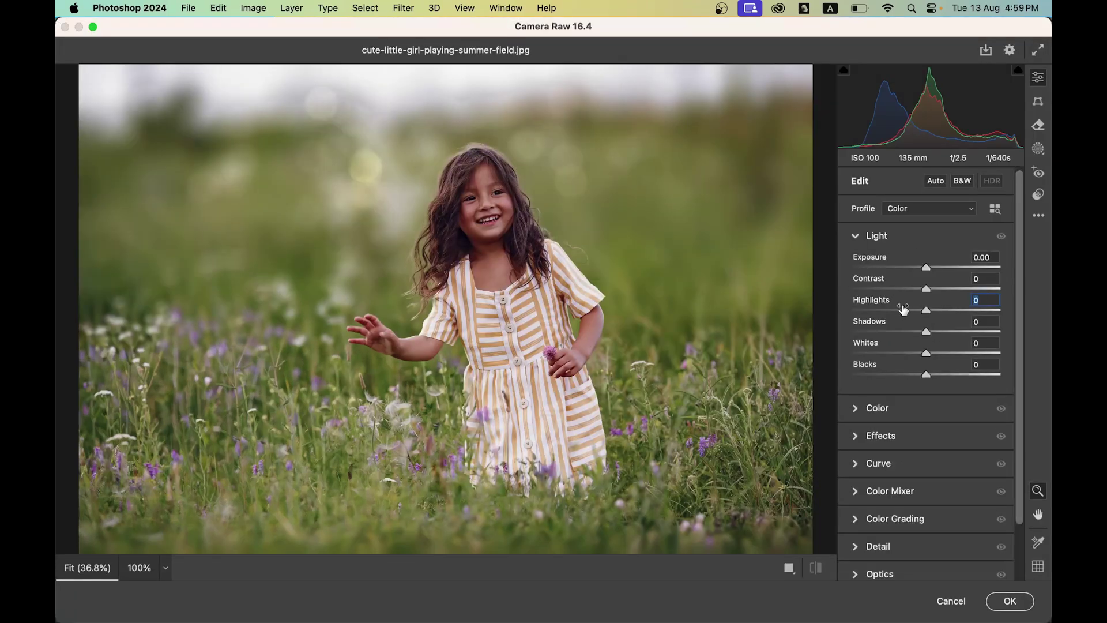
pyautogui.moveTo(903, 309); pyautogui.dragTo(962, 331)
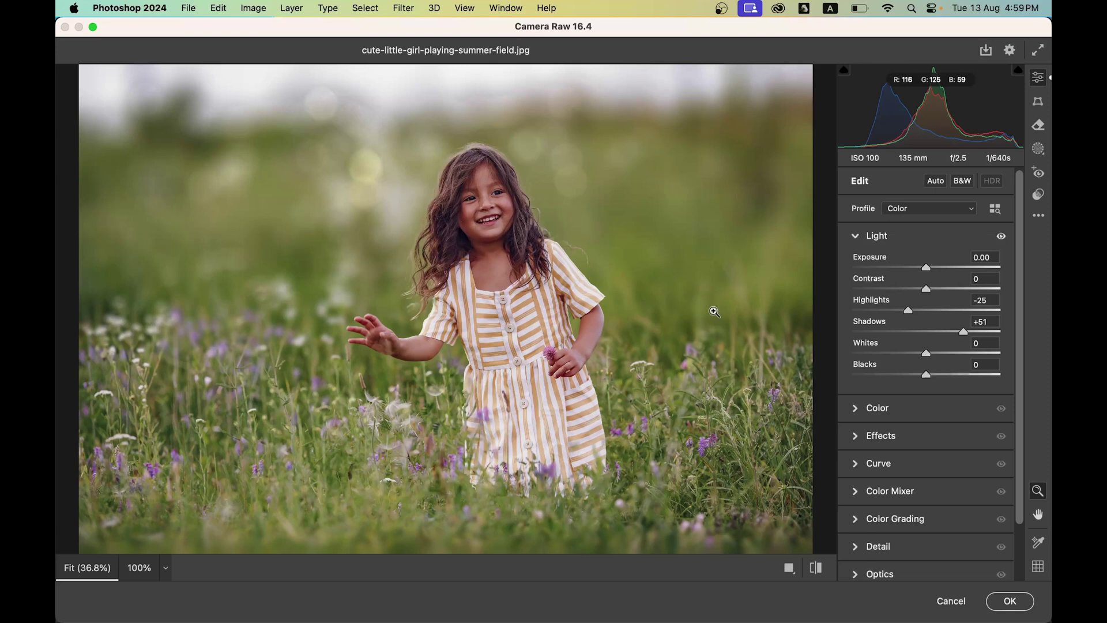
# Set Exposure to +0.10, Contrast to +9 and Whites to +10, checking against the before view
pyautogui.moveTo(930, 289); pyautogui.dragTo(929, 268)
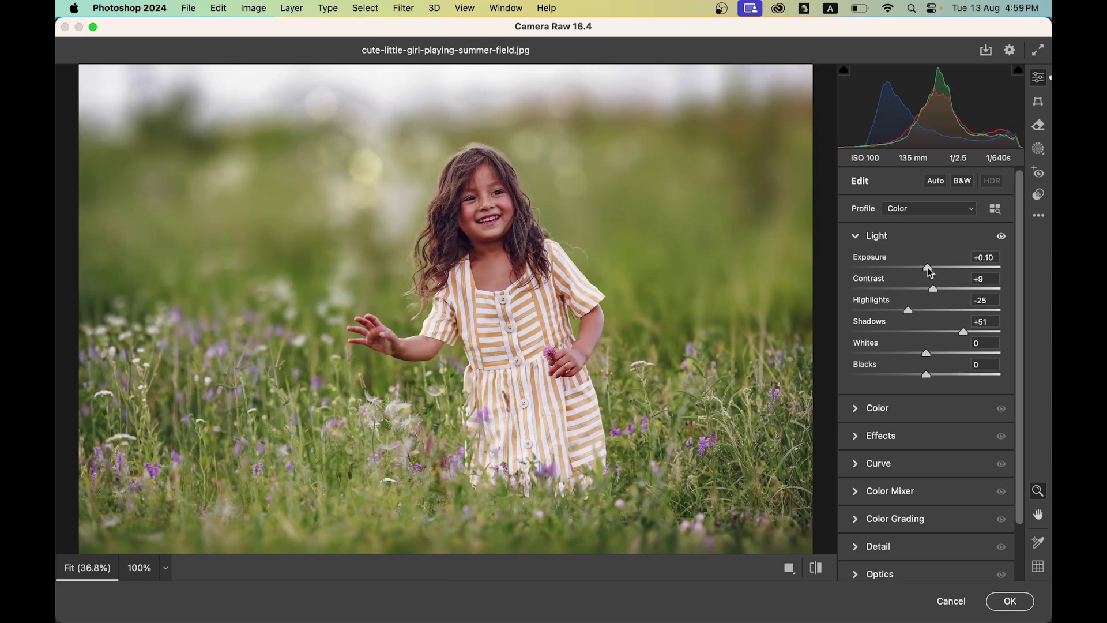
pyautogui.click(816, 569)
pyautogui.click(818, 572)
pyautogui.click(937, 354)
# Raise the photo's Vibrance to +34
pyautogui.scroll(-3, 896, 372)
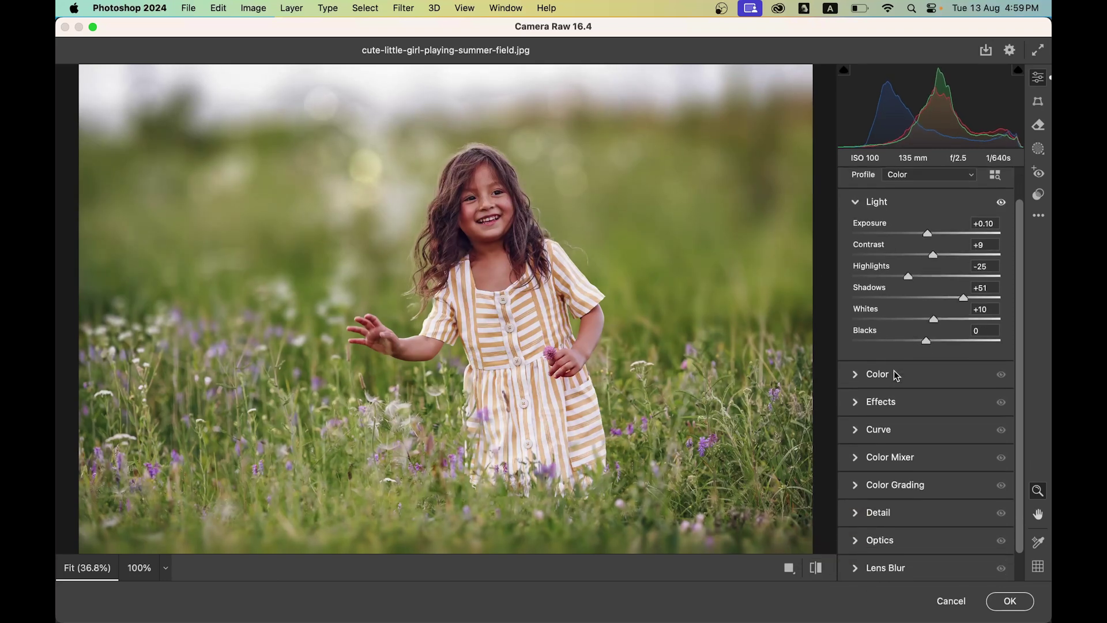
pyautogui.click(900, 346)
pyautogui.click(954, 362)
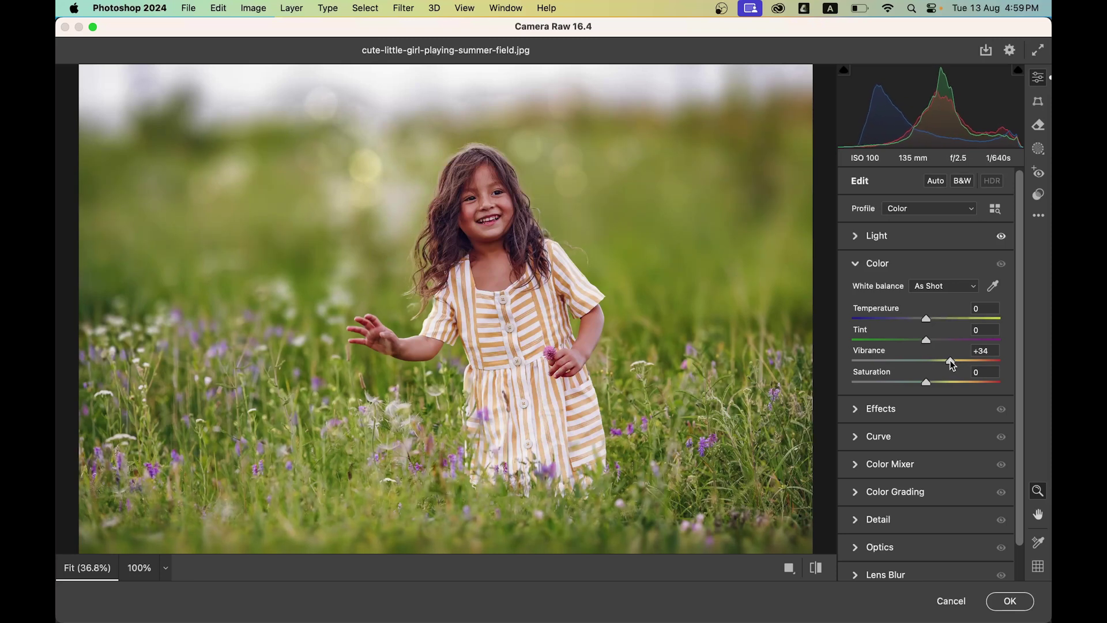
pyautogui.click(870, 267)
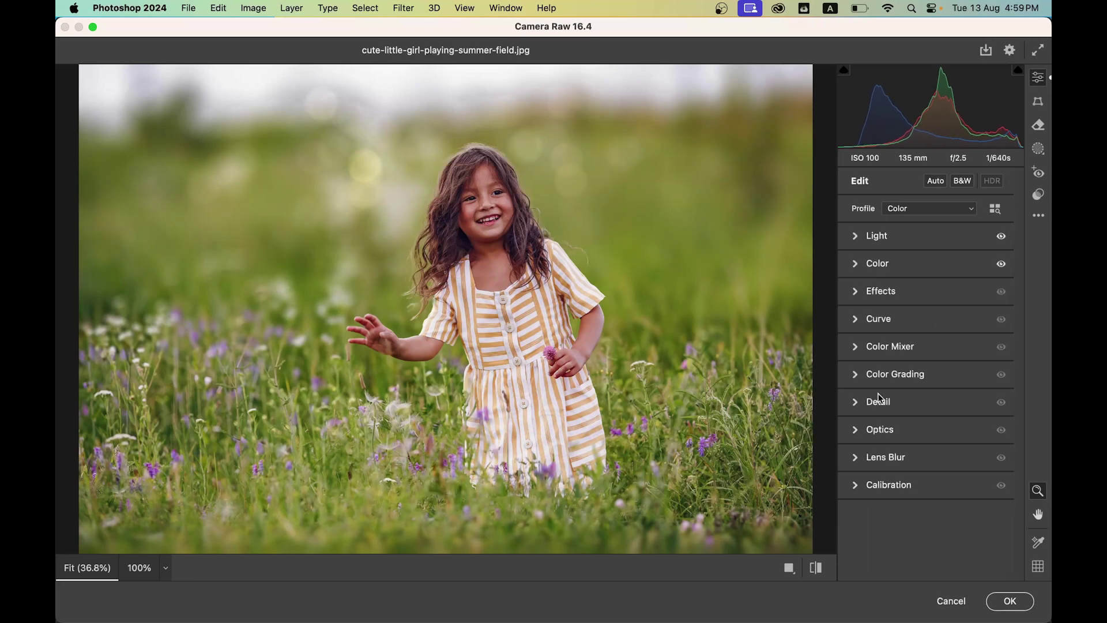
# Shift the foliage to autumn tones in the Color Mixer with a Hue of -100 for Greens and -53 for Yellows
pyautogui.click(883, 348)
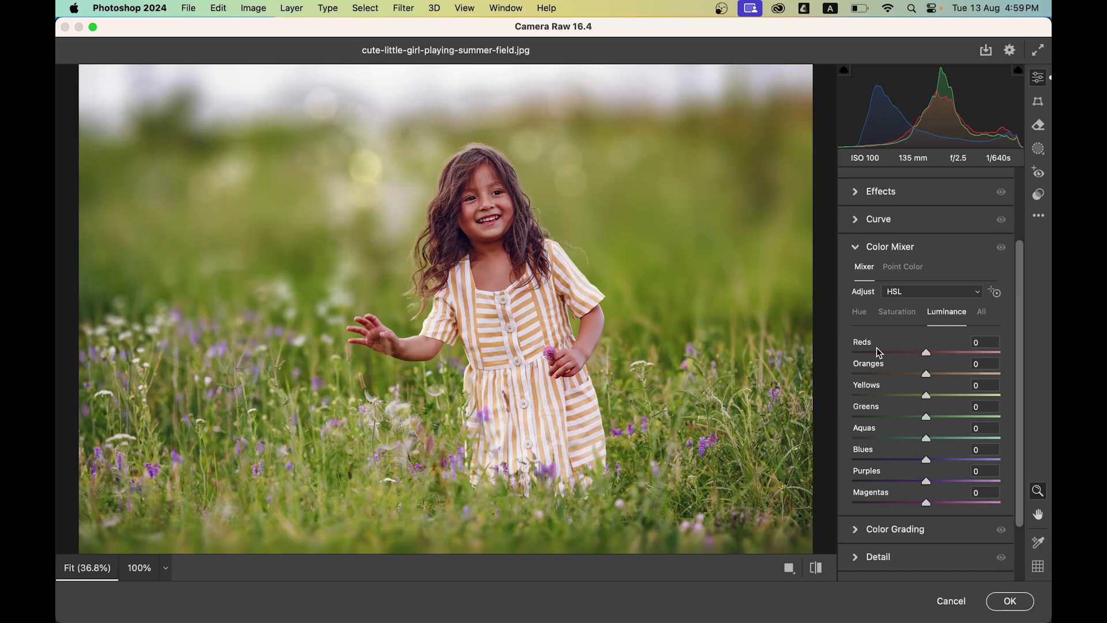
pyautogui.click(862, 310)
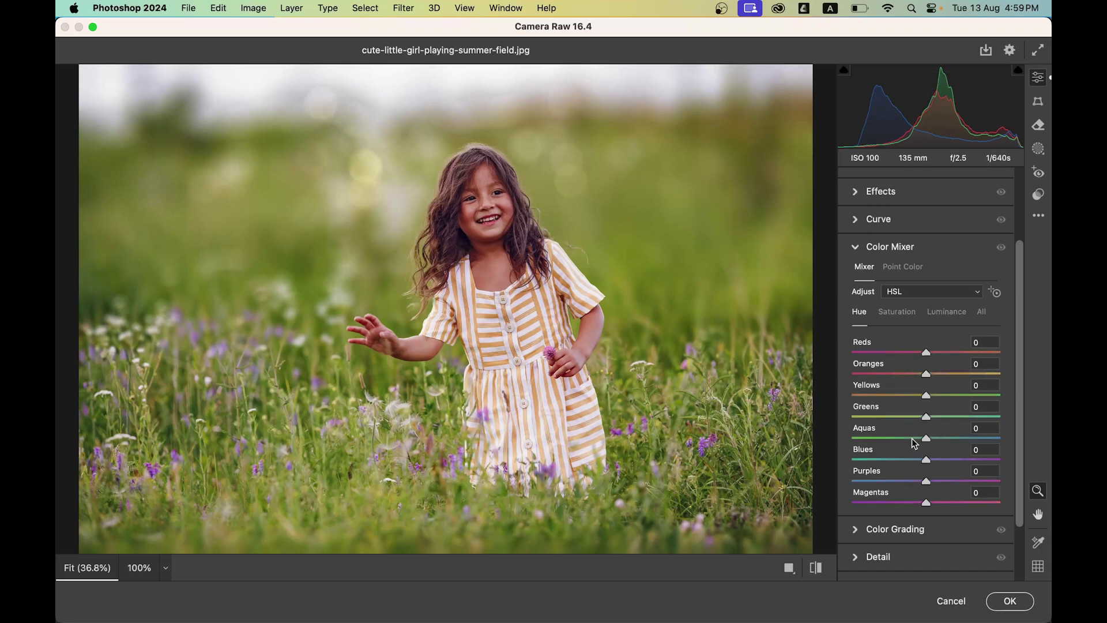
pyautogui.moveTo(924, 416); pyautogui.dragTo(852, 417)
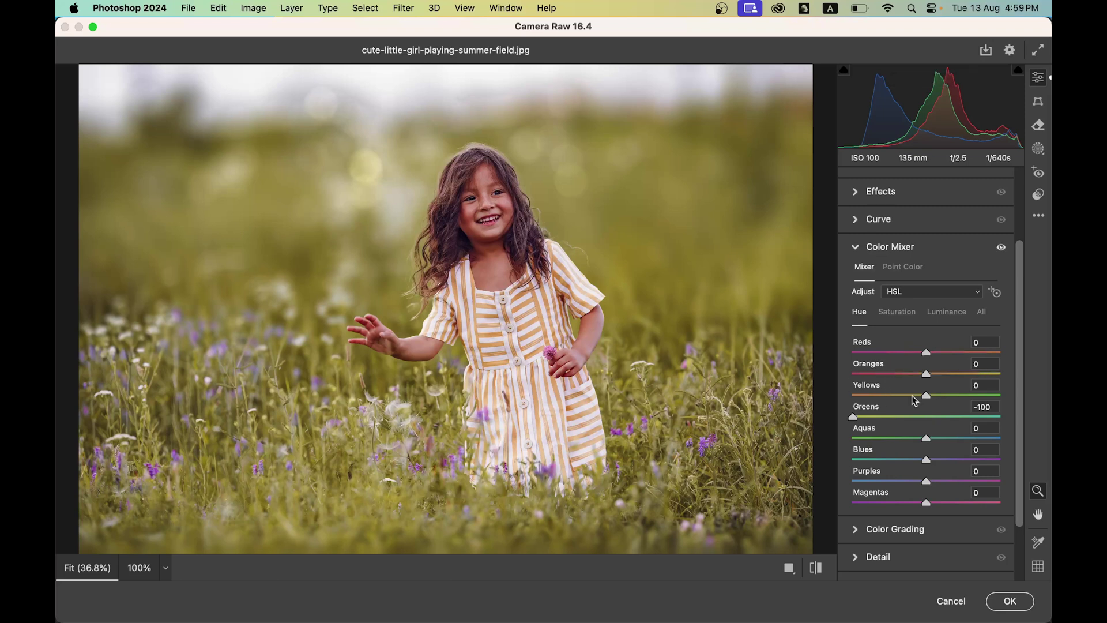
pyautogui.moveTo(917, 397); pyautogui.dragTo(887, 398)
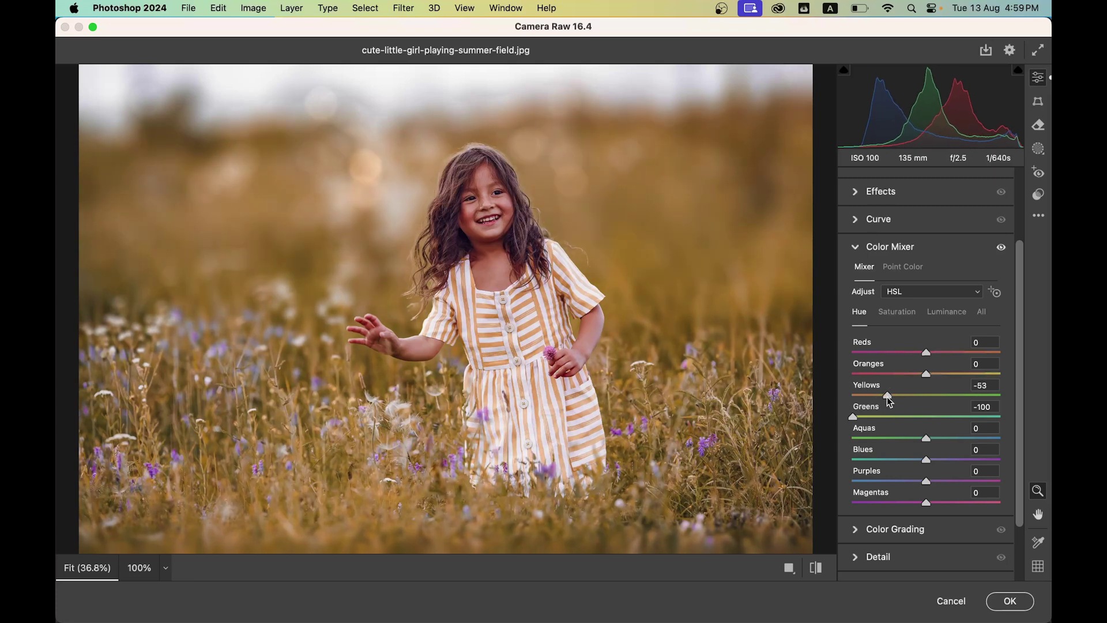
# Set the Color Mixer Luminance to +25 for Oranges, -21 for Yellows and -31 for Greens
pyautogui.click(934, 314)
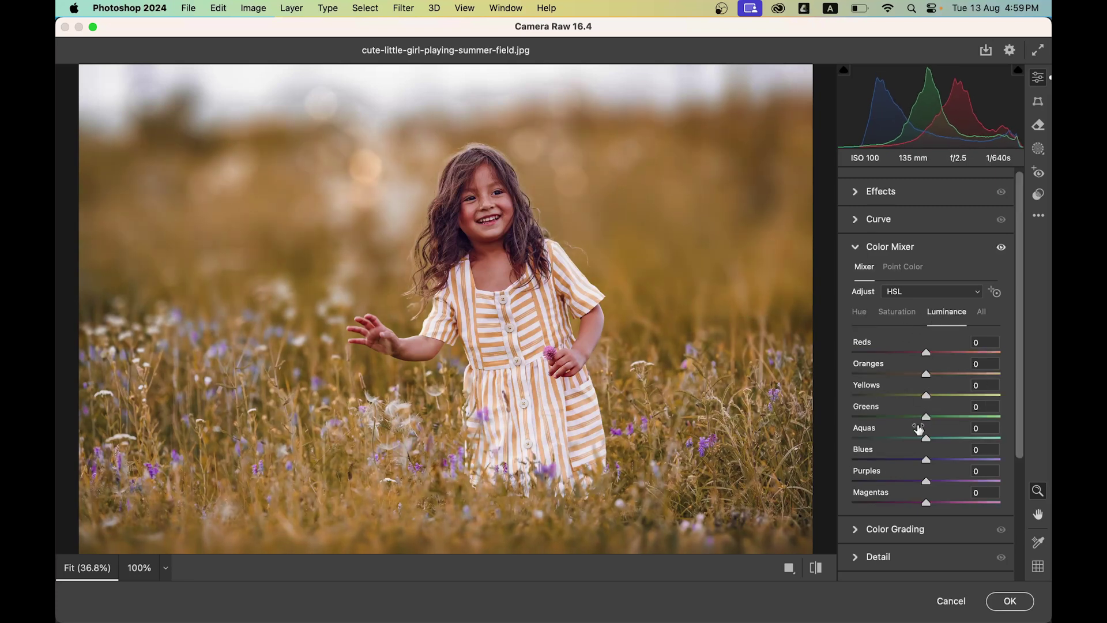
pyautogui.click(940, 374)
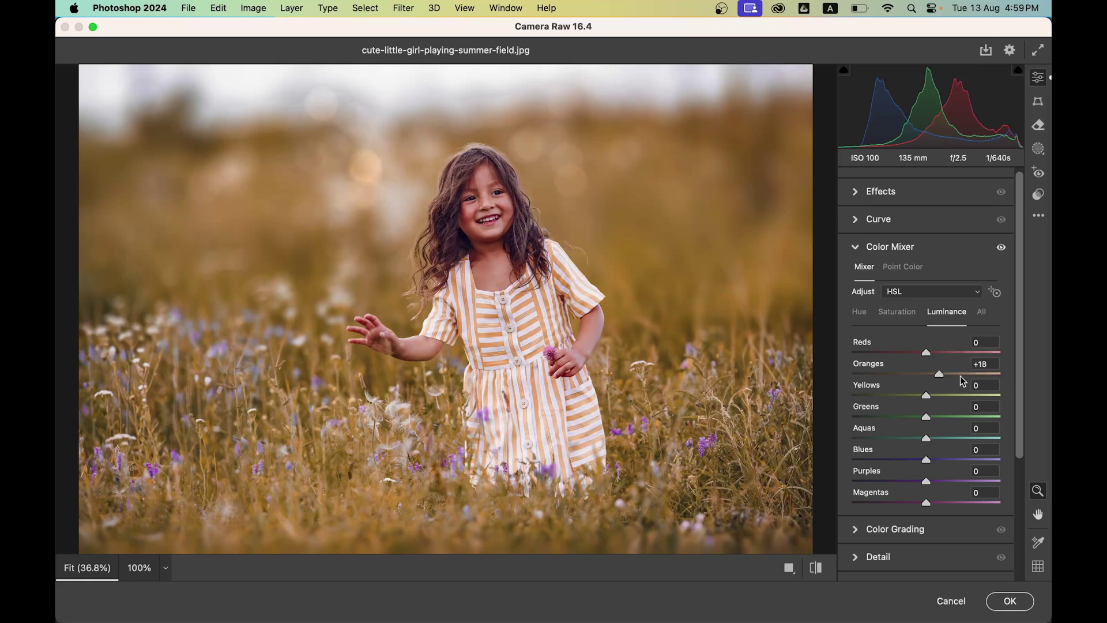
pyautogui.moveTo(940, 372); pyautogui.dragTo(944, 375)
pyautogui.moveTo(891, 422); pyautogui.dragTo(913, 398)
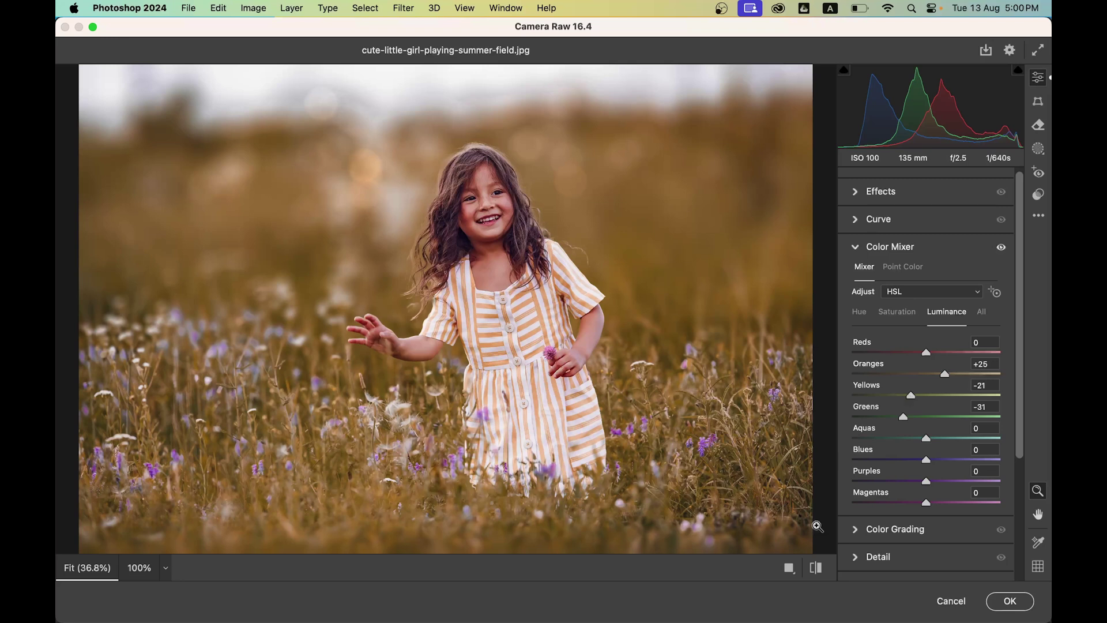
# Compare the photo before and after the Camera Raw adjustments
pyautogui.click(816, 568)
pyautogui.click(815, 568)
pyautogui.click(815, 568)
pyautogui.click(815, 568)
pyautogui.click(815, 568)
pyautogui.click(815, 568)
# Tint the shadows a subtle purple in Color Grading with Hue 267 and a low Saturation
pyautogui.click(883, 247)
pyautogui.click(879, 457)
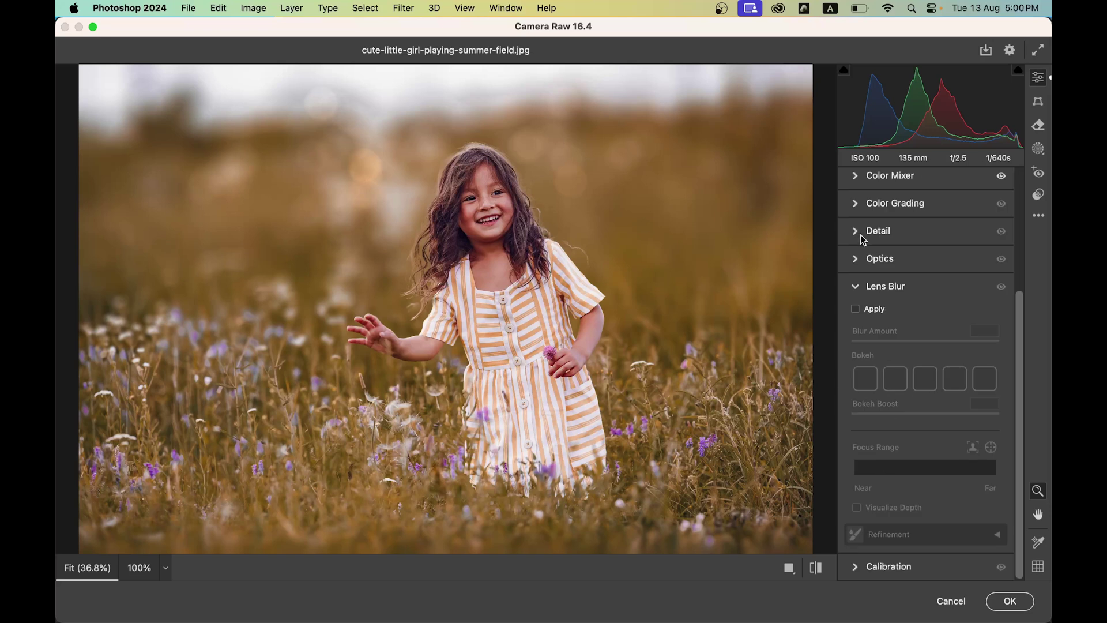
pyautogui.click(871, 295)
pyautogui.click(912, 385)
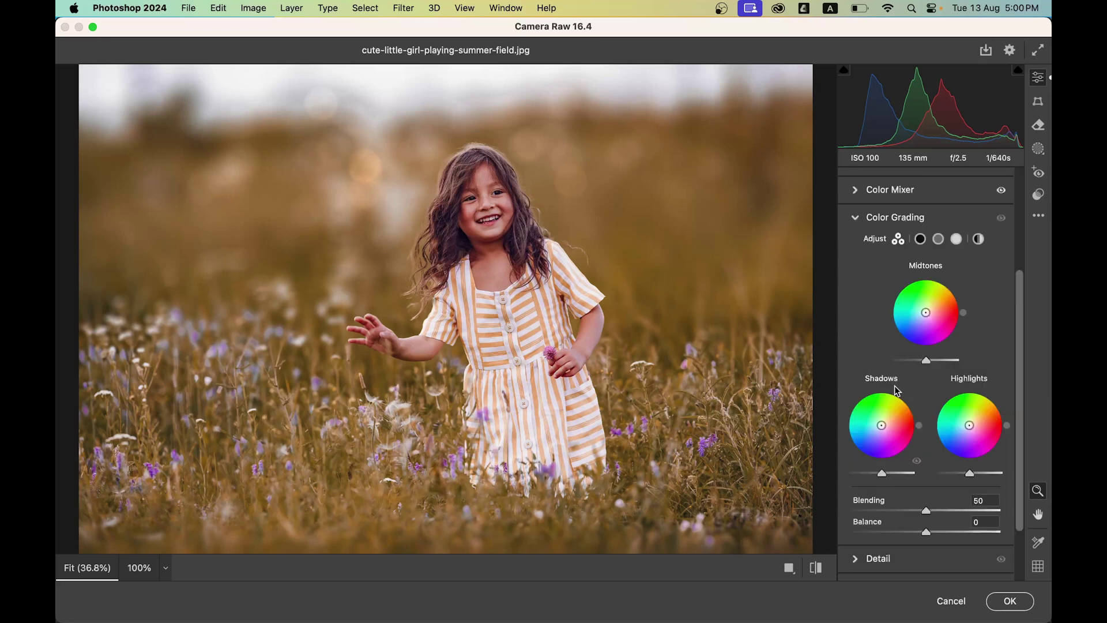
pyautogui.click(921, 240)
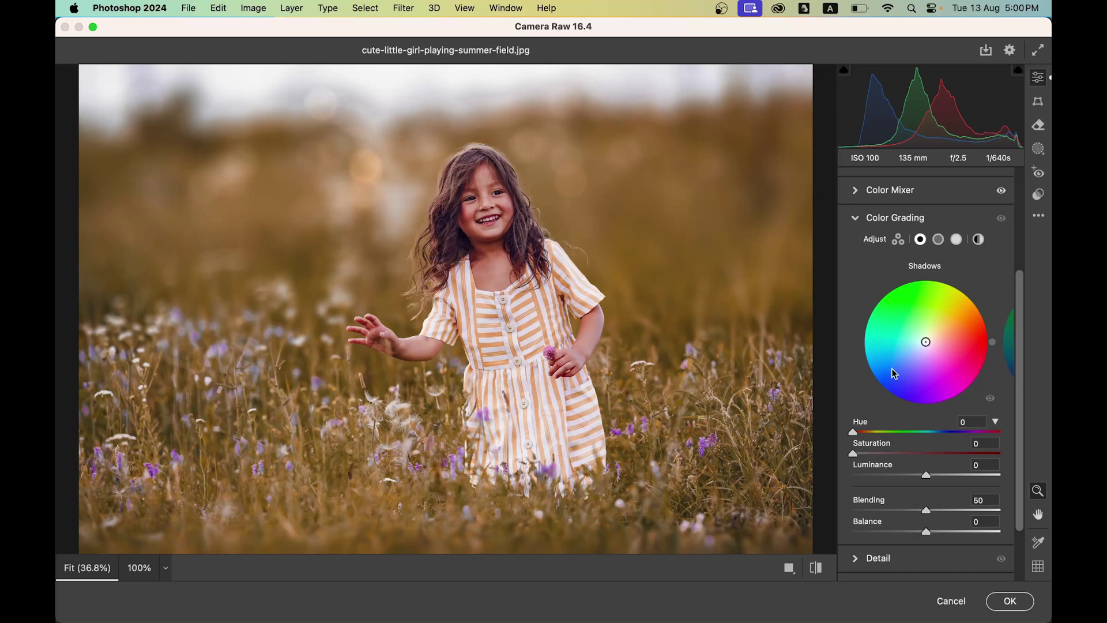
pyautogui.moveTo(925, 342); pyautogui.dragTo(923, 398)
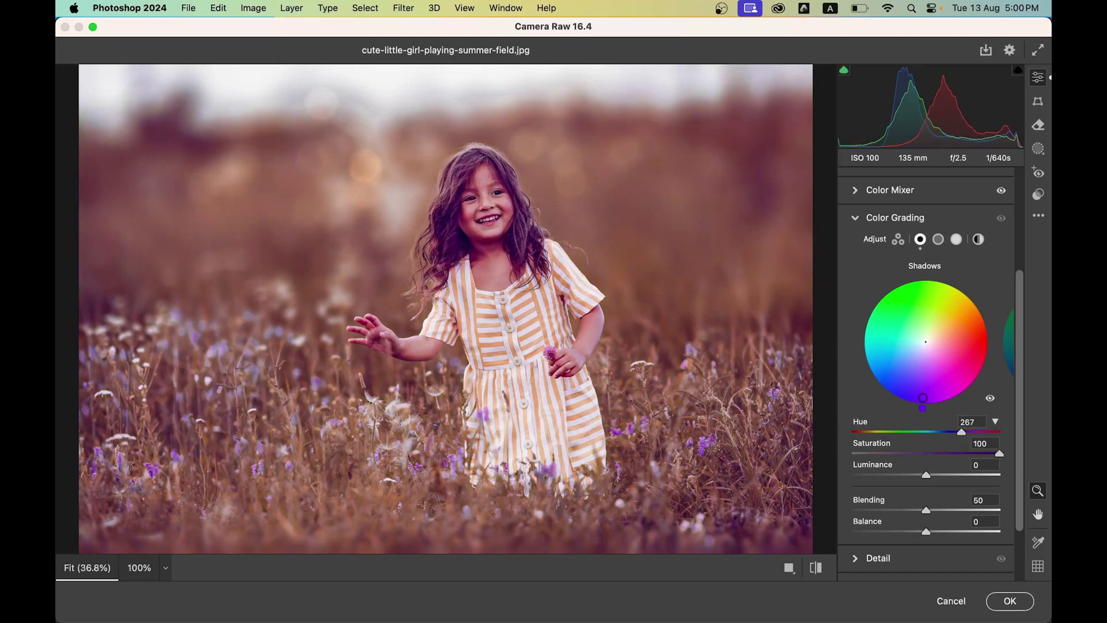
pyautogui.click(872, 453)
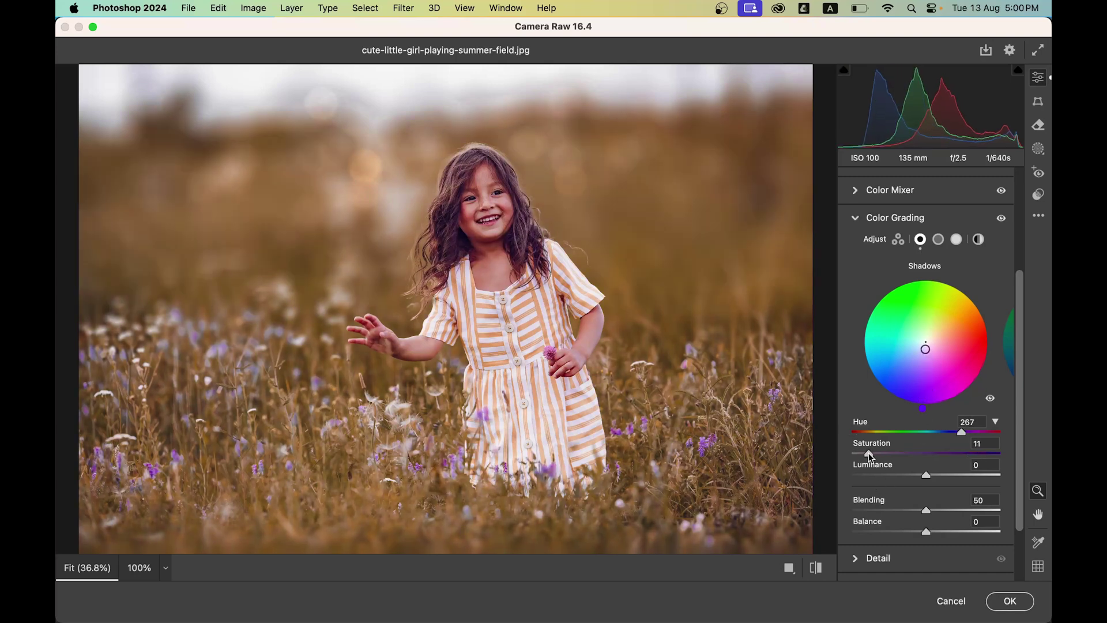
pyautogui.moveTo(869, 452); pyautogui.dragTo(866, 453)
# Tint the highlights slightly cyan in Color Grading with Hue 181 and Saturation 6
pyautogui.click(956, 240)
pyautogui.moveTo(891, 339); pyautogui.dragTo(870, 343)
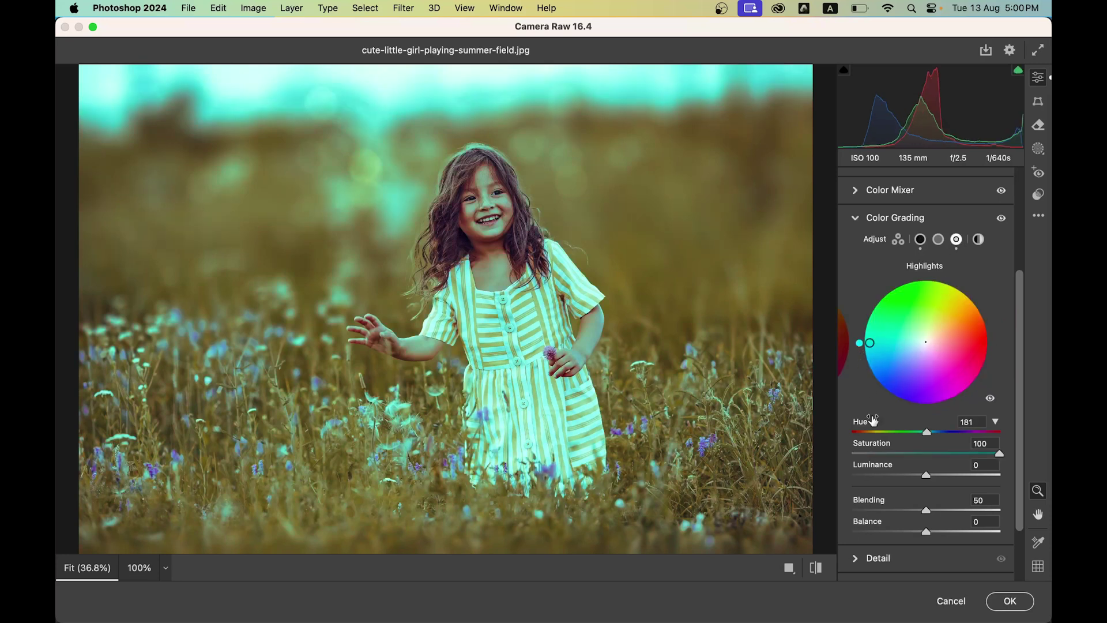
pyautogui.click(863, 453)
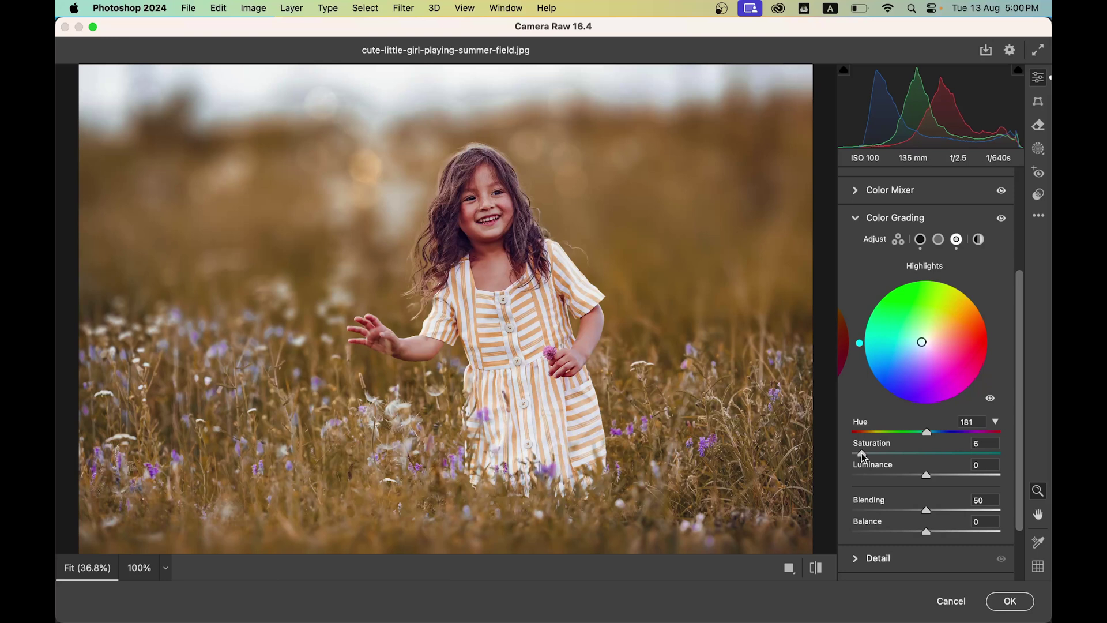
# Compare the photo with and without all adjustments, and with and without the Color Grading alone
pyautogui.click(818, 568)
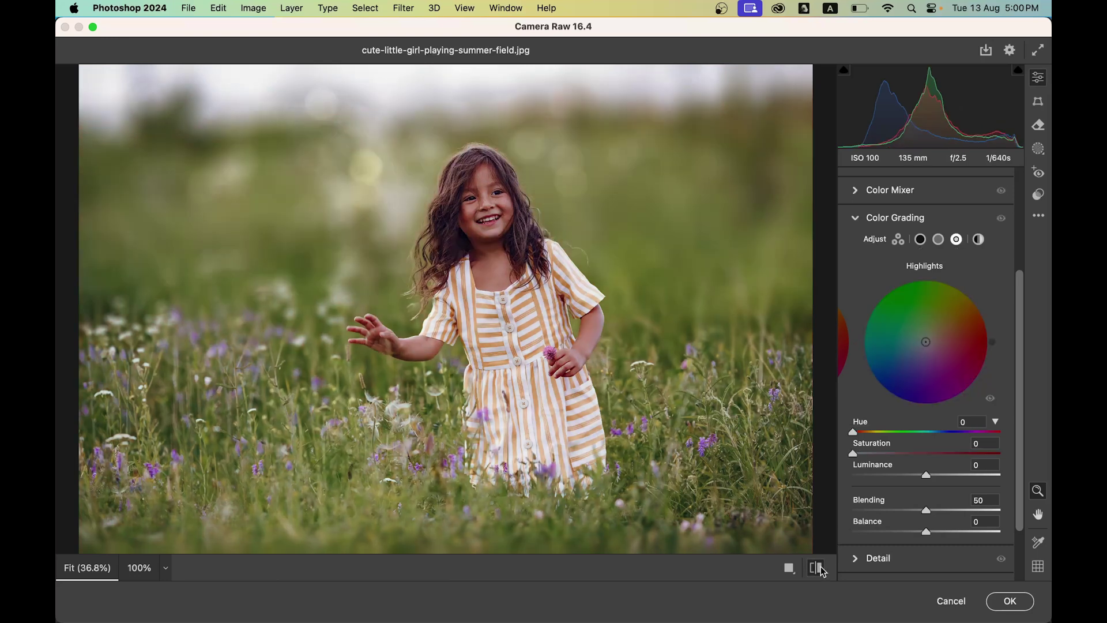
pyautogui.click(820, 569)
pyautogui.click(1002, 218)
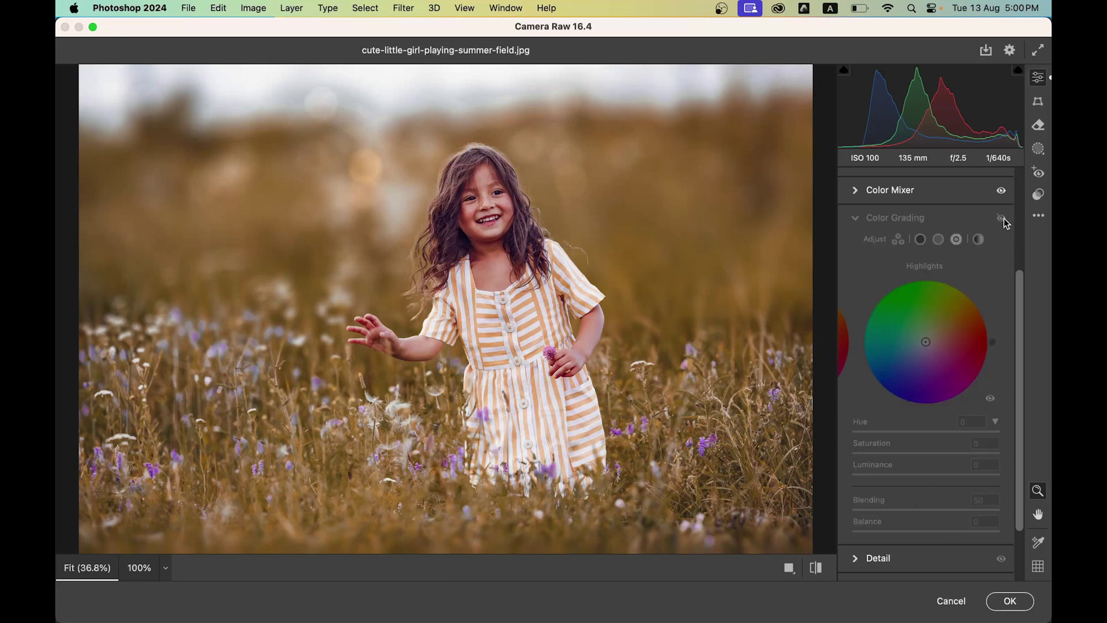
pyautogui.click(1001, 218)
pyautogui.click(1001, 218)
pyautogui.click(1002, 218)
pyautogui.click(1003, 220)
pyautogui.click(1003, 220)
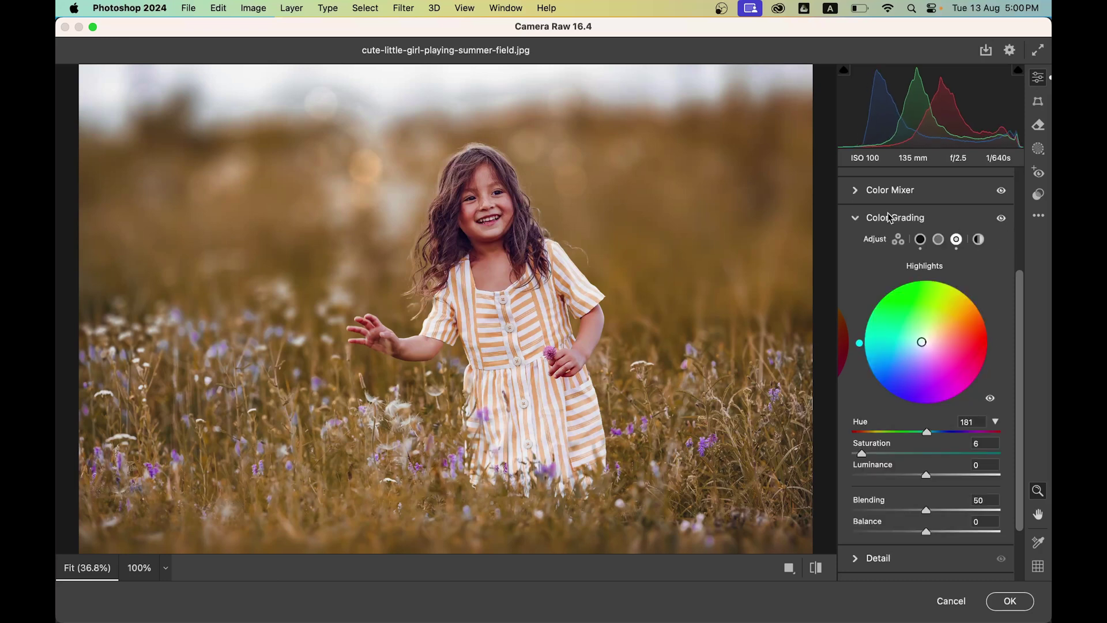
# Calibrate the primaries with Blue Hue -13 and Saturation +5, Green Hue +5 and Red Hue -5
pyautogui.click(856, 218)
pyautogui.click(915, 487)
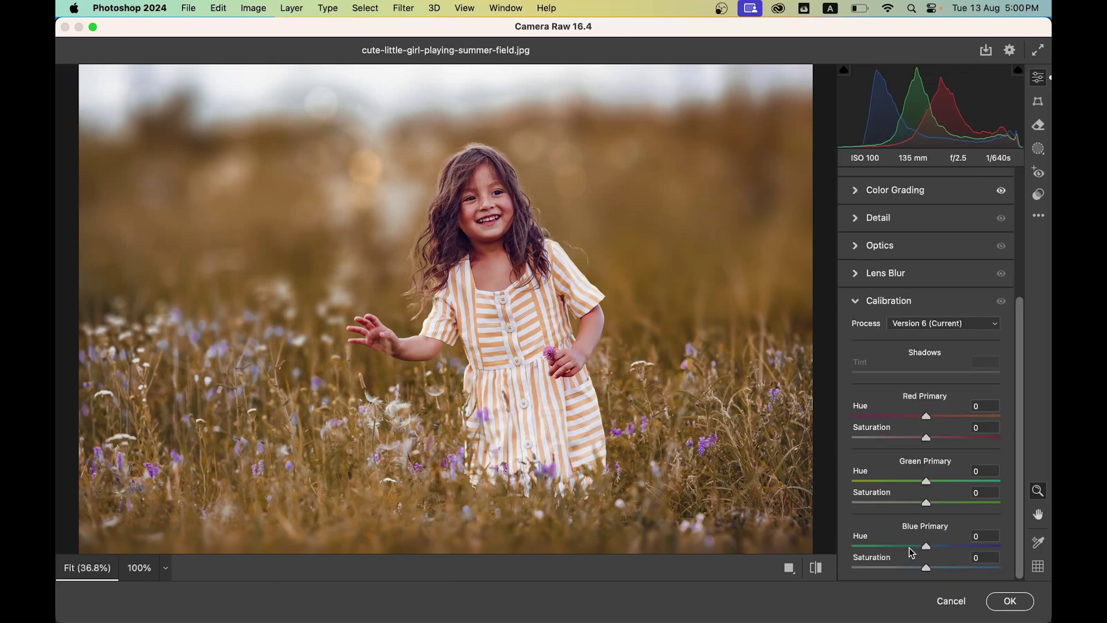
pyautogui.moveTo(911, 546); pyautogui.dragTo(917, 546)
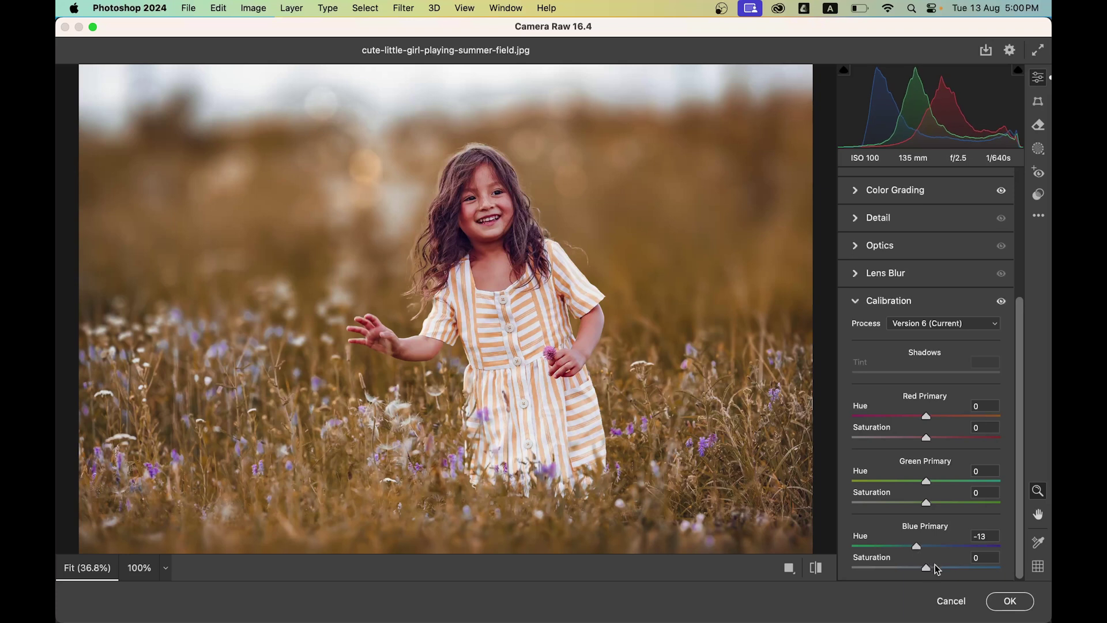
pyautogui.moveTo(935, 565)
pyautogui.mouseDown()
pyautogui.moveTo(948, 566)
pyautogui.moveTo(929, 563)
pyautogui.mouseUp()
pyautogui.moveTo(890, 479); pyautogui.dragTo(930, 481)
pyautogui.moveTo(926, 416)
pyautogui.mouseDown()
pyautogui.moveTo(915, 420)
pyautogui.moveTo(925, 419)
pyautogui.mouseUp()
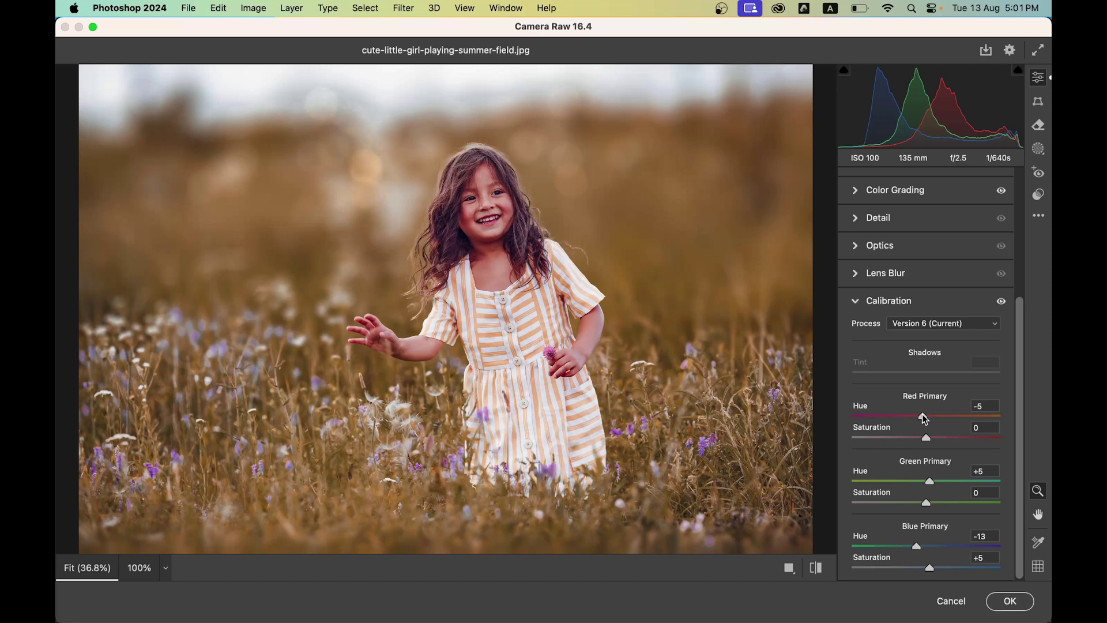
pyautogui.click(1001, 301)
pyautogui.click(887, 301)
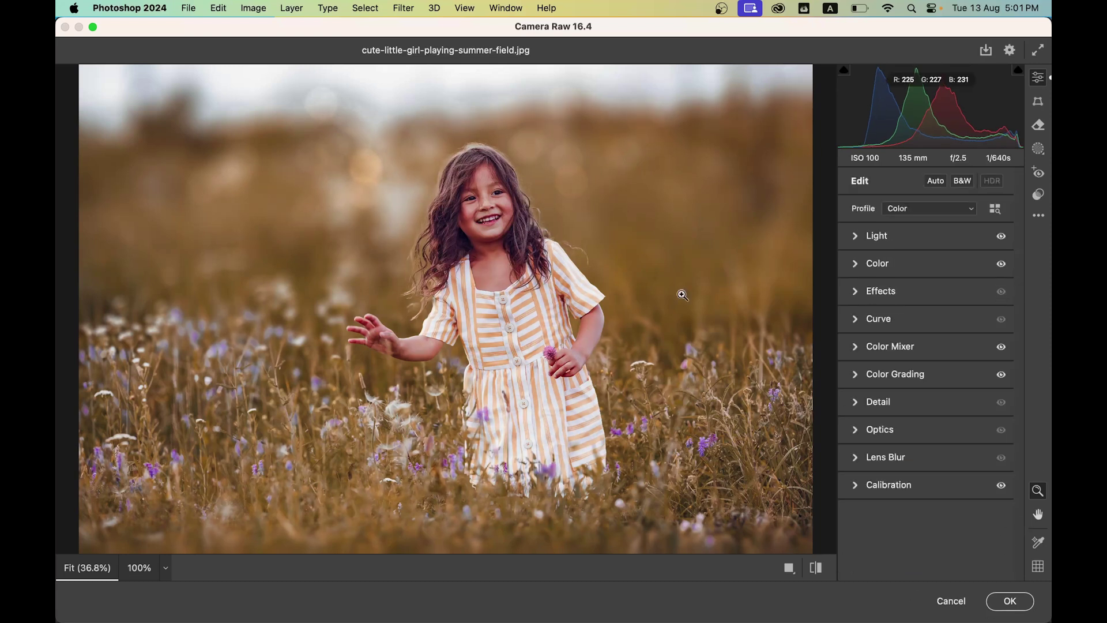
pyautogui.click(891, 294)
pyautogui.click(912, 329)
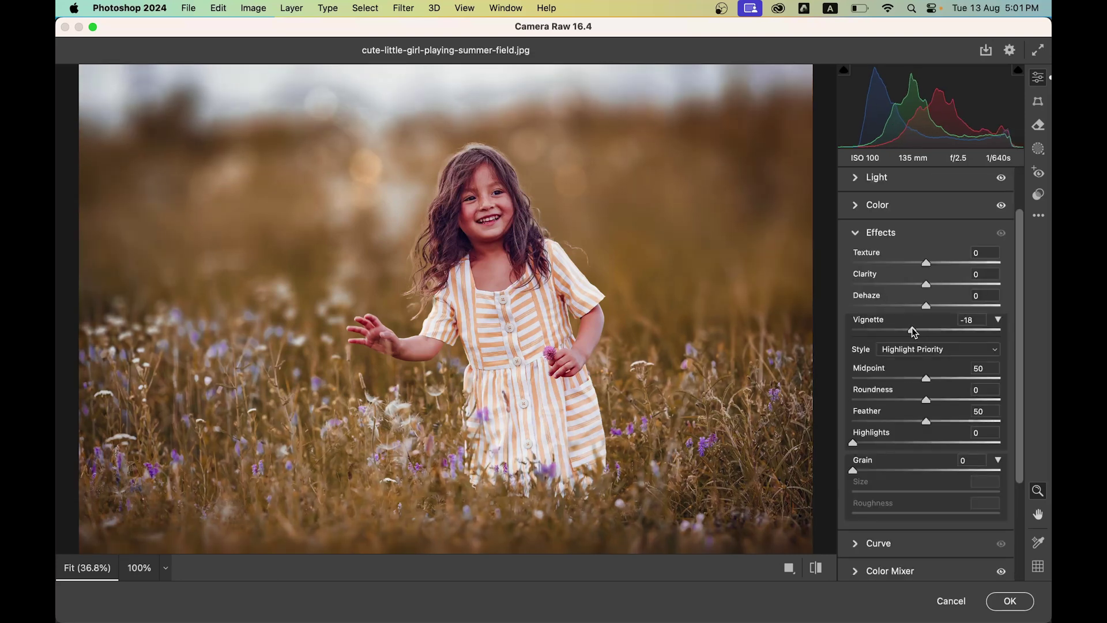
pyautogui.moveTo(912, 329); pyautogui.dragTo(919, 329)
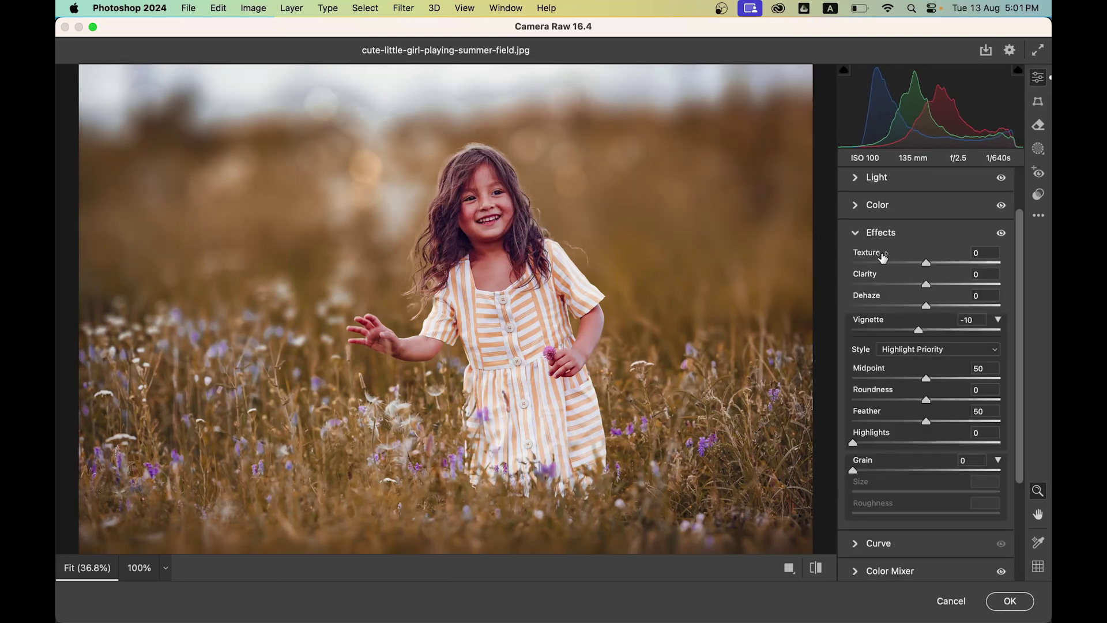
pyautogui.doubleClick(918, 329)
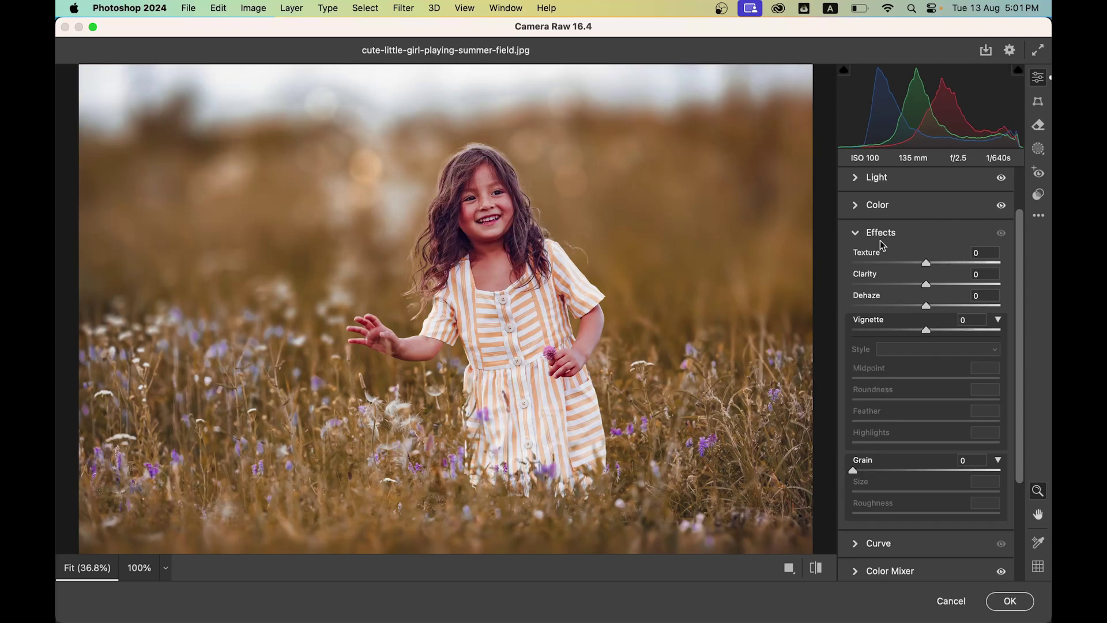
pyautogui.click(879, 240)
# Create a Radial Gradient mask as a wide ellipse around the girl's head and upper body
pyautogui.click(1038, 150)
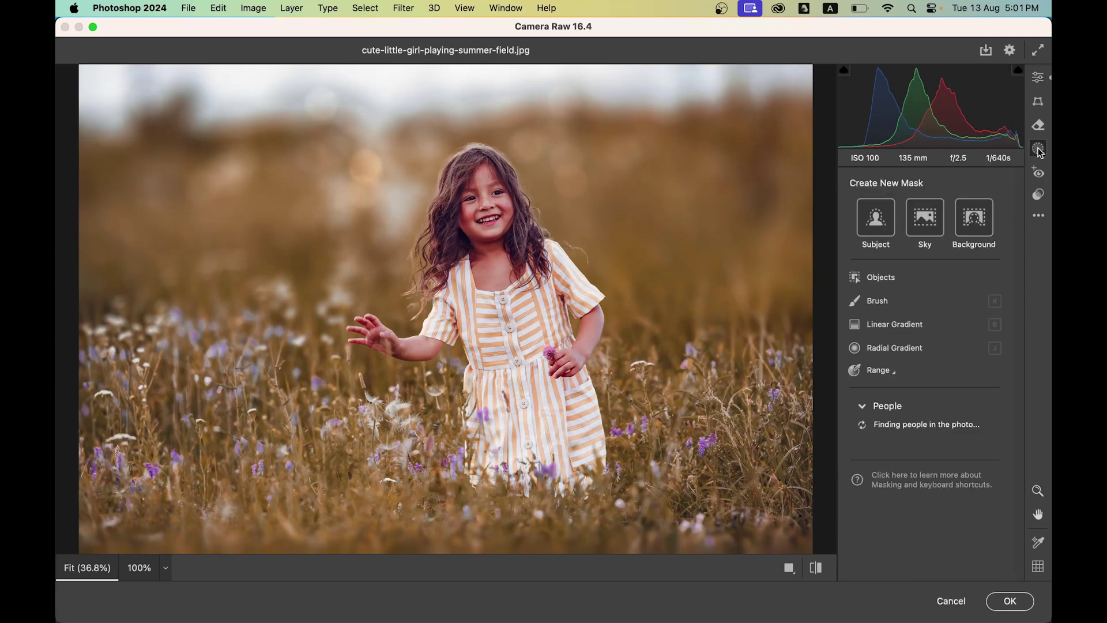
pyautogui.click(900, 352)
pyautogui.moveTo(450, 233); pyautogui.dragTo(626, 355)
pyautogui.moveTo(538, 198); pyautogui.dragTo(574, 249)
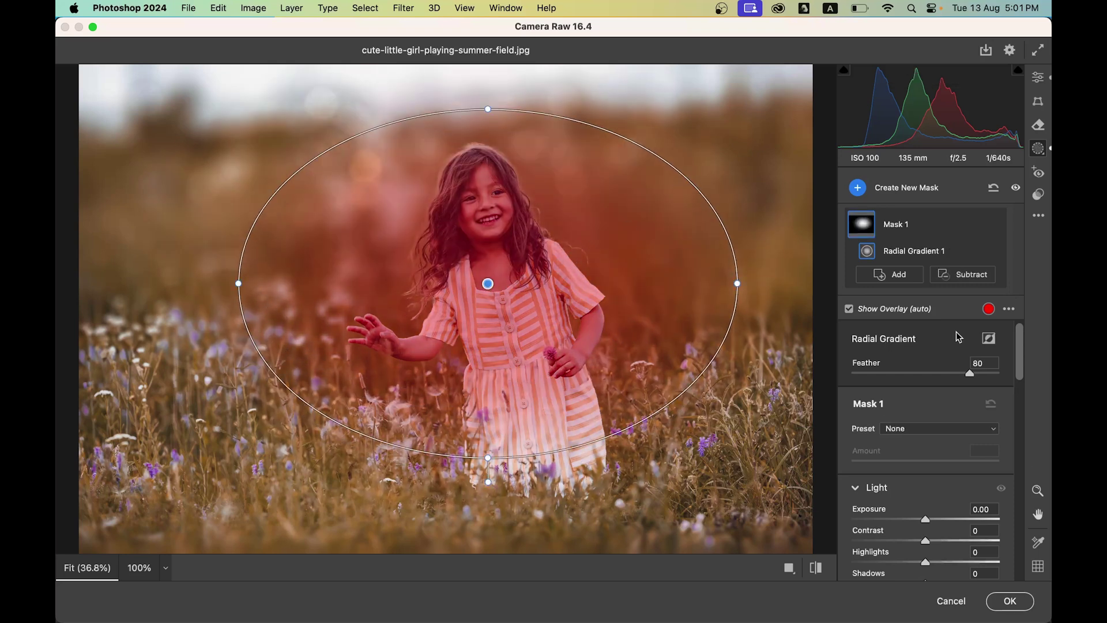
# Invert the radial mask to target the surroundings and shift its ellipse slightly upward over the girl
pyautogui.moveTo(959, 218)
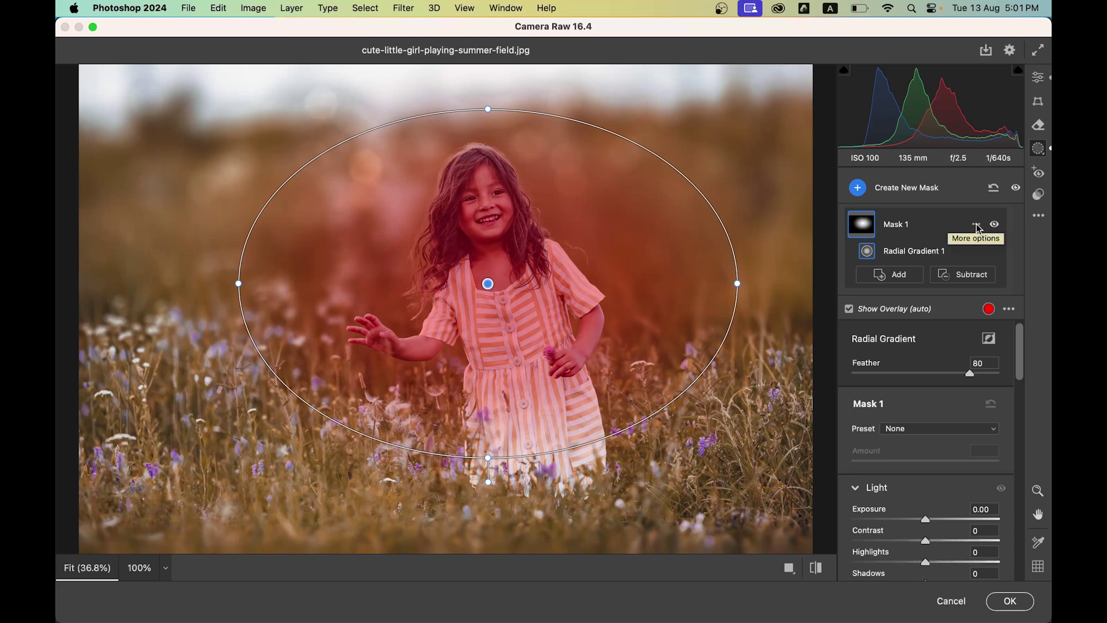
pyautogui.click(976, 224)
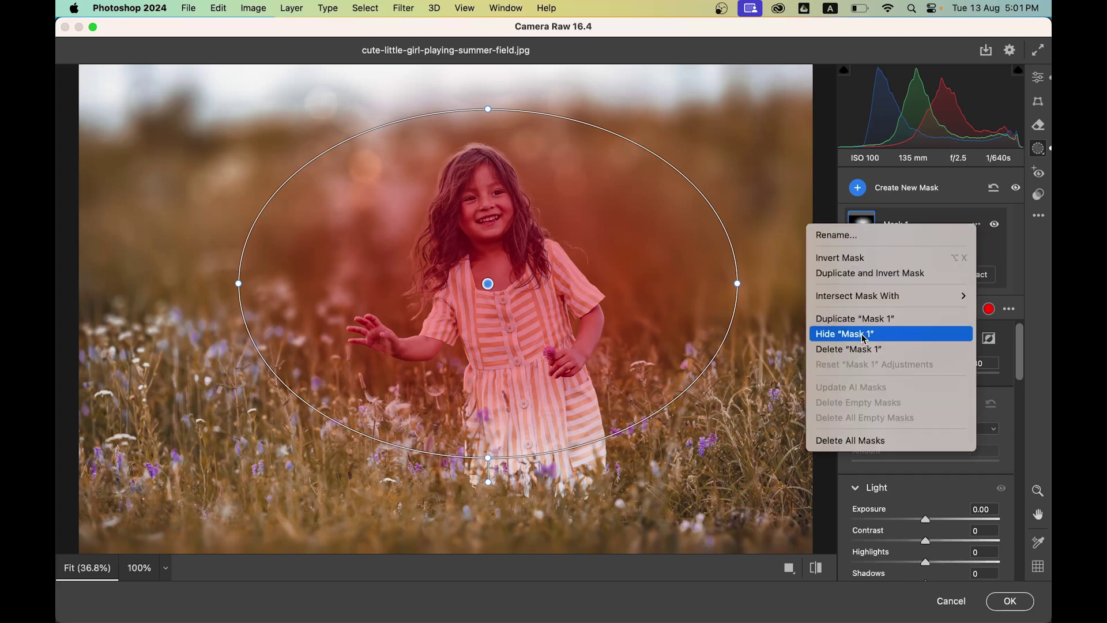
pyautogui.click(863, 264)
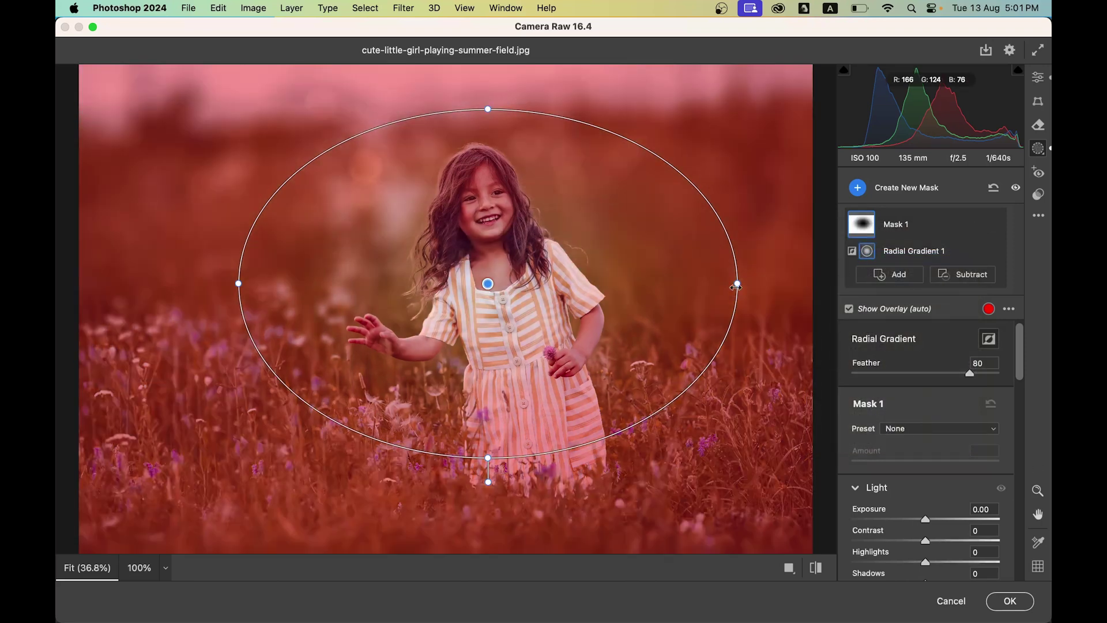
pyautogui.moveTo(632, 301); pyautogui.dragTo(629, 269)
# Darken the inverted radial mask with Exposure -1.45 and Shadows -27, and make its ellipse slightly shorter
pyautogui.scroll(-3, 934, 441)
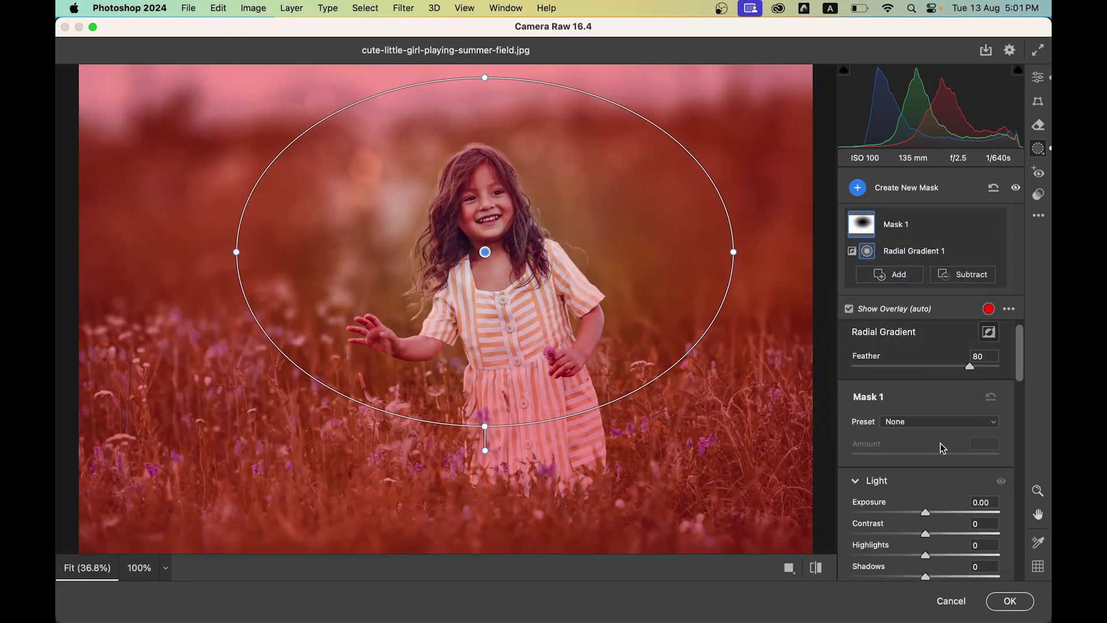
pyautogui.moveTo(930, 439); pyautogui.dragTo(902, 439)
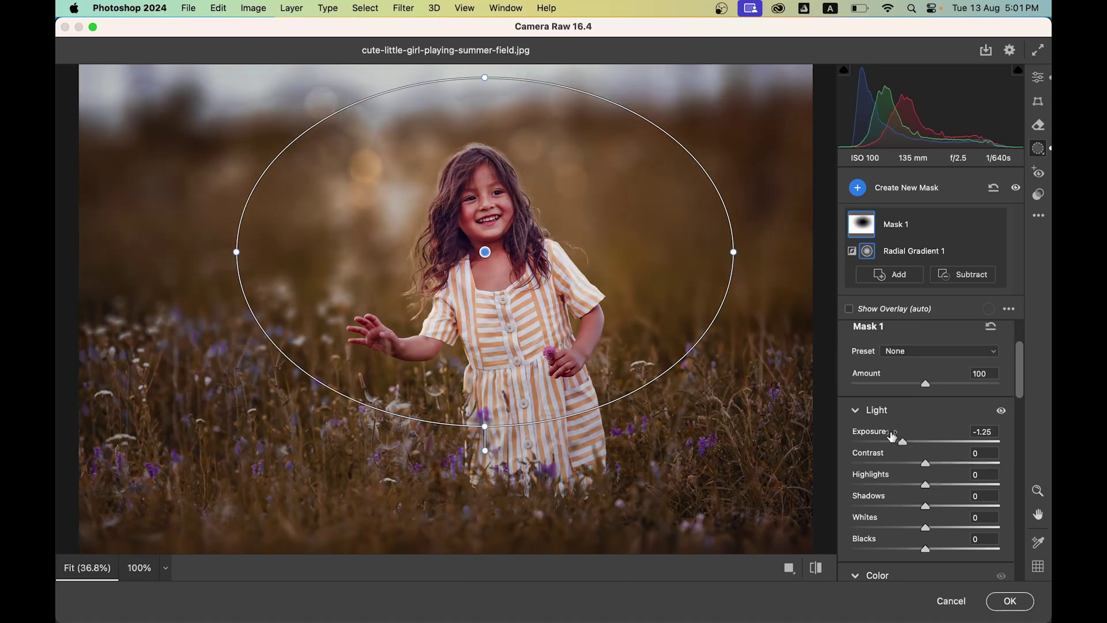
pyautogui.moveTo(485, 78); pyautogui.dragTo(485, 89)
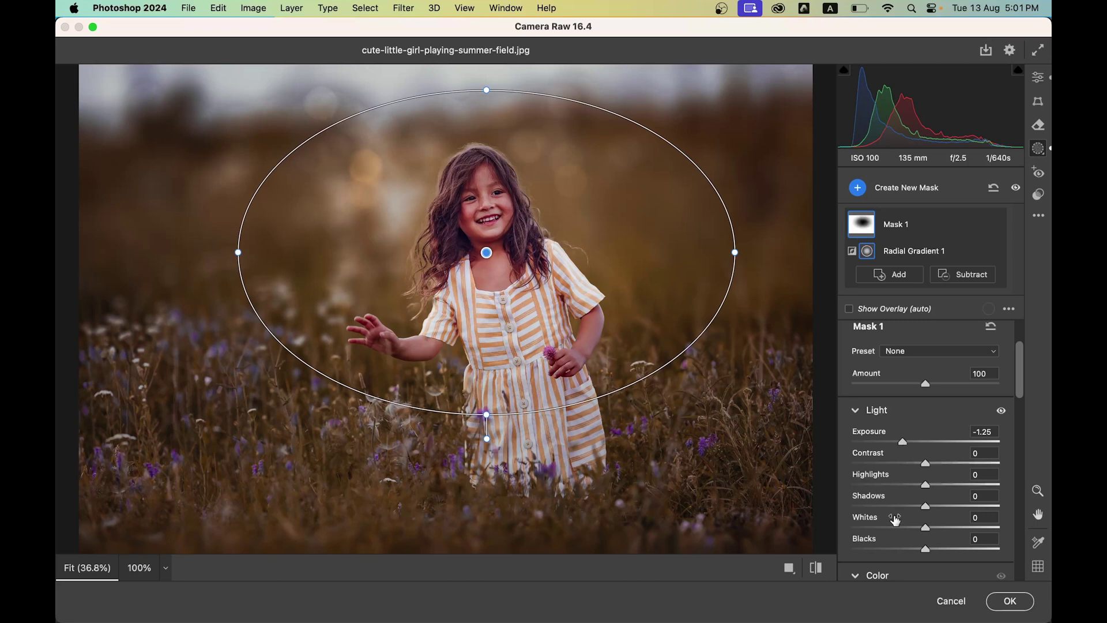
pyautogui.moveTo(900, 505); pyautogui.dragTo(904, 506)
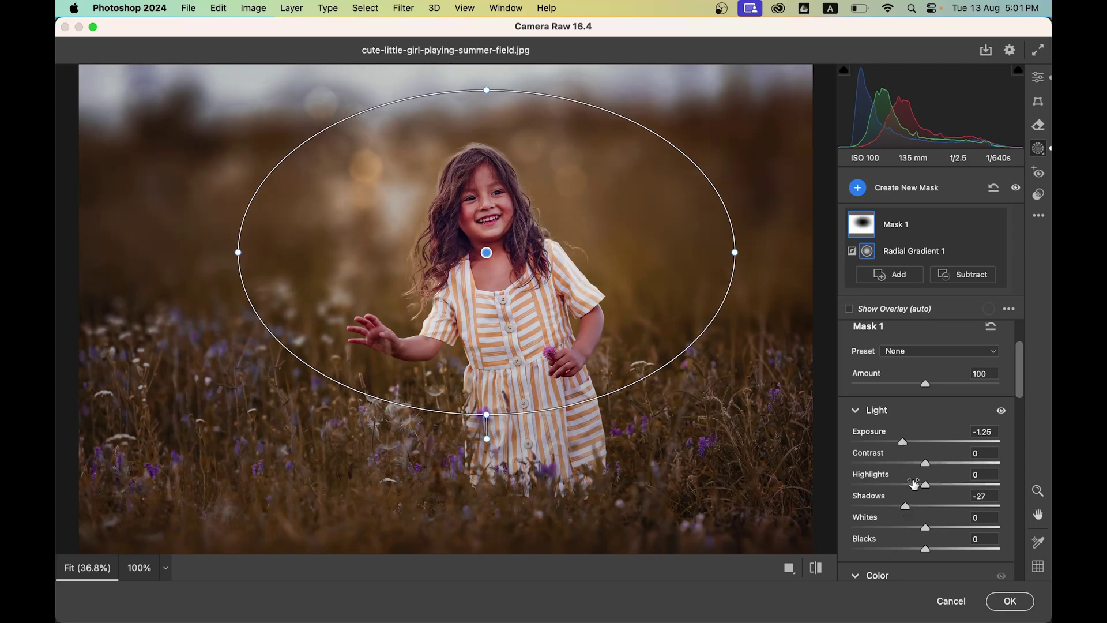
pyautogui.moveTo(903, 443); pyautogui.dragTo(900, 441)
# Compare the photo before and after all edits, and with and without the mask adjustments
pyautogui.click(813, 569)
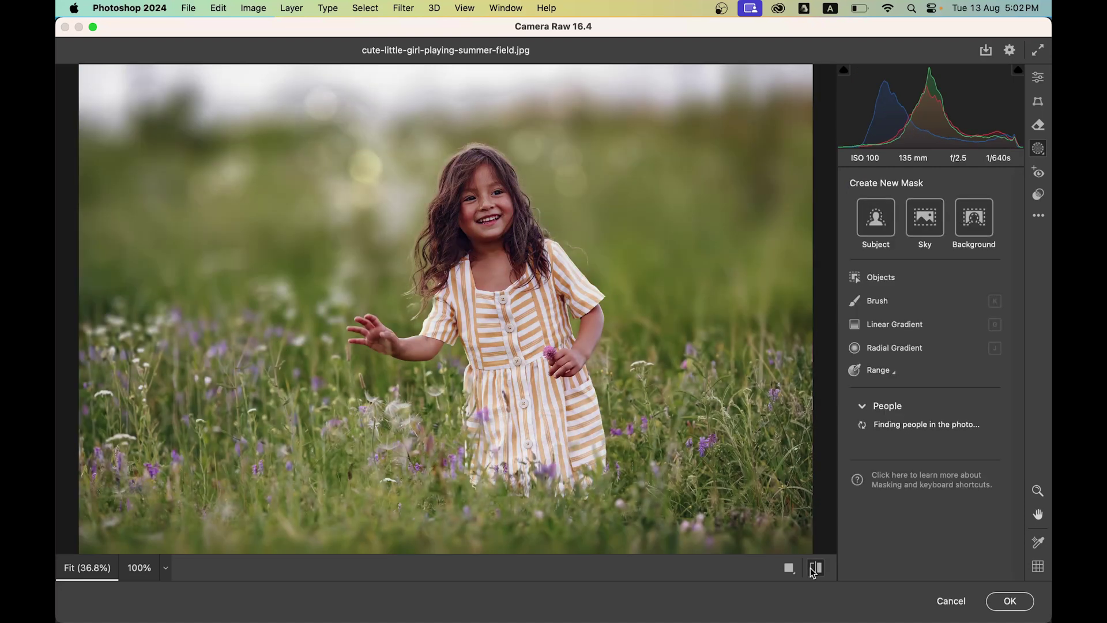
pyautogui.click(813, 569)
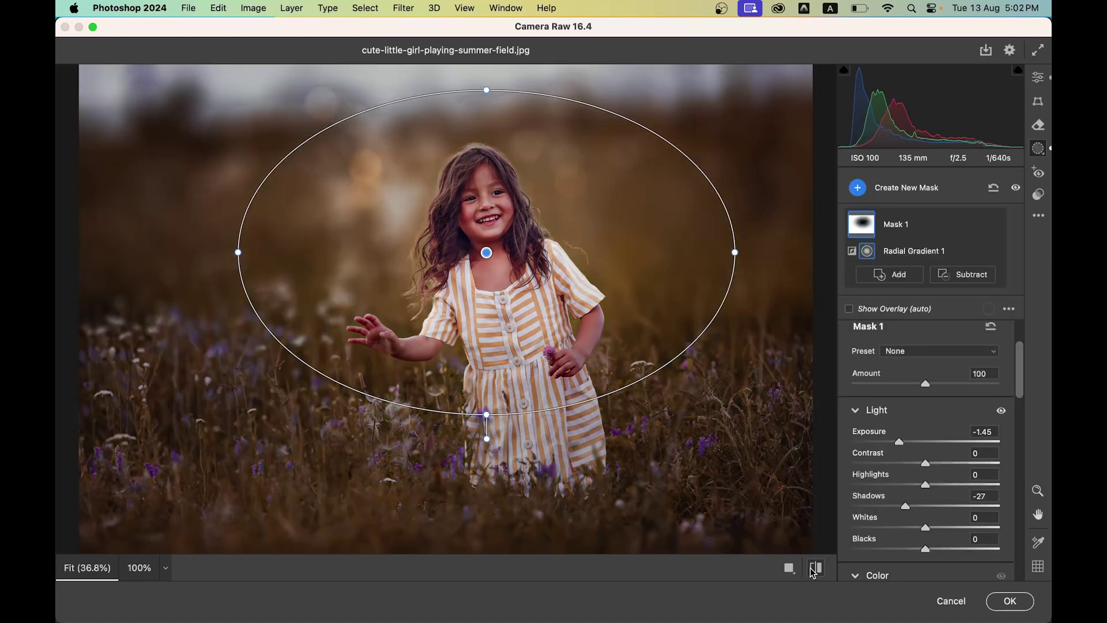
pyautogui.click(1016, 190)
pyautogui.click(1016, 190)
# Add a new mask that automatically selects the subject
pyautogui.click(889, 194)
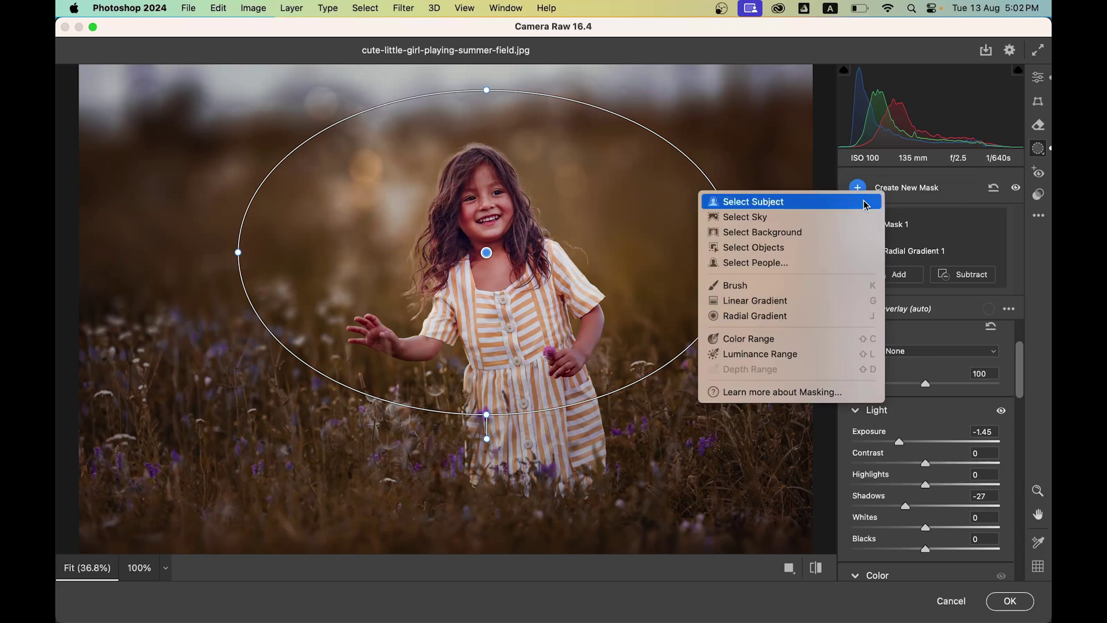
pyautogui.click(895, 193)
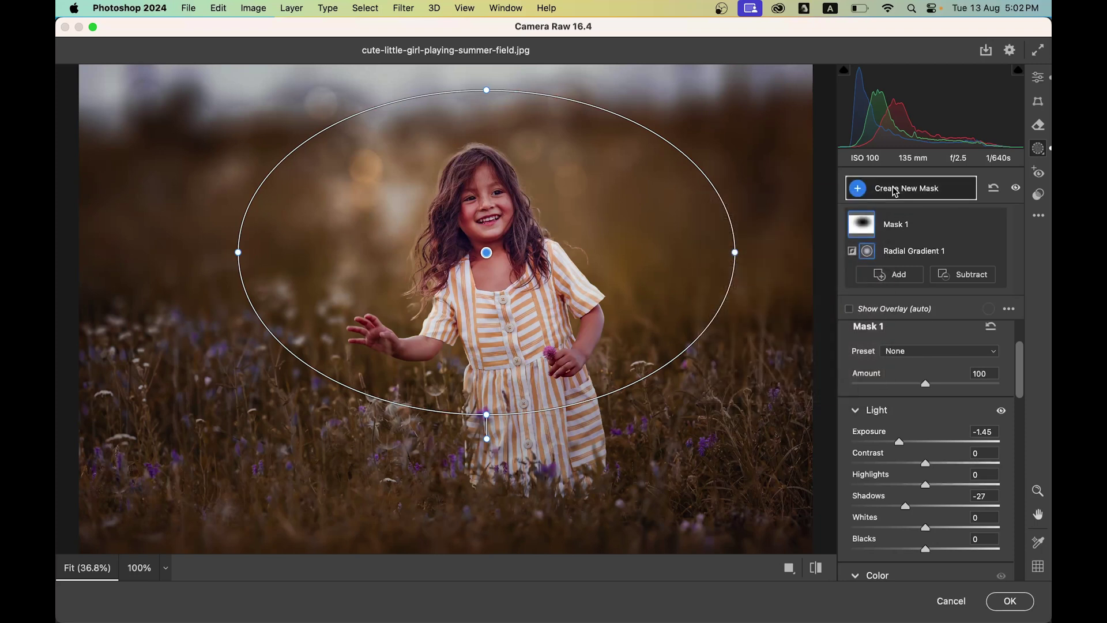
pyautogui.click(902, 190)
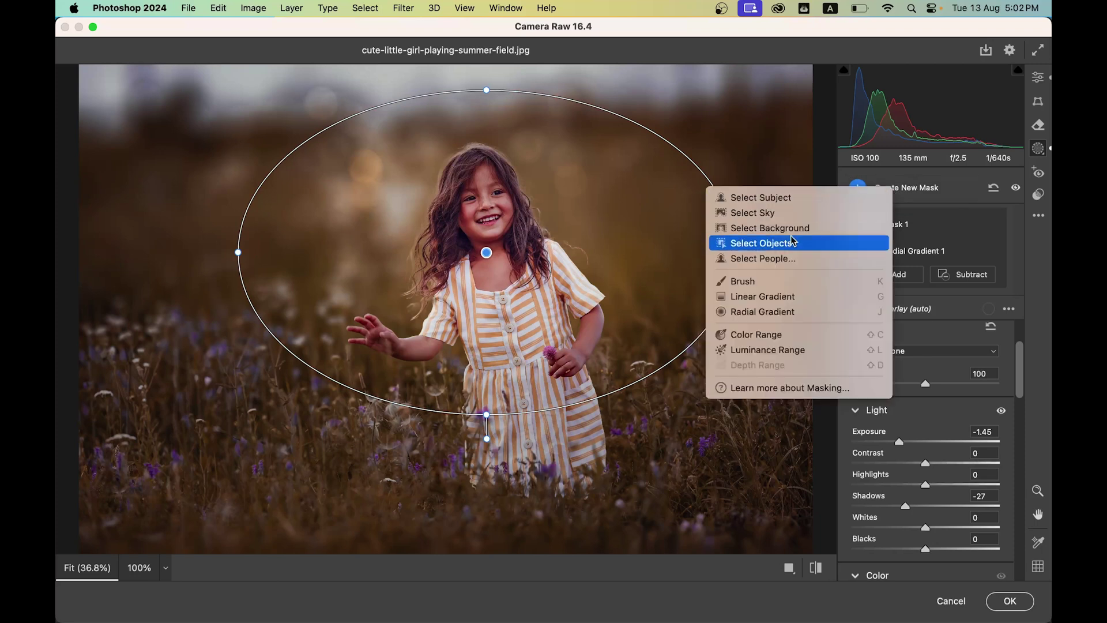
pyautogui.click(772, 199)
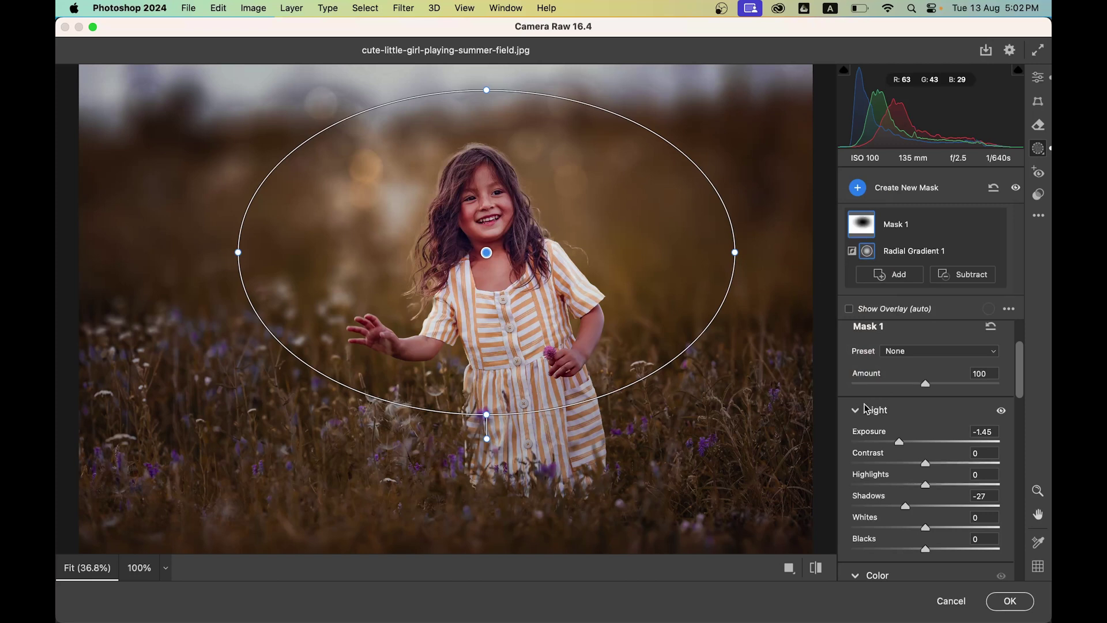
# Brighten the subject mask with Exposure +0.15 and slightly raised Highlights
pyautogui.scroll(-2, 912, 386)
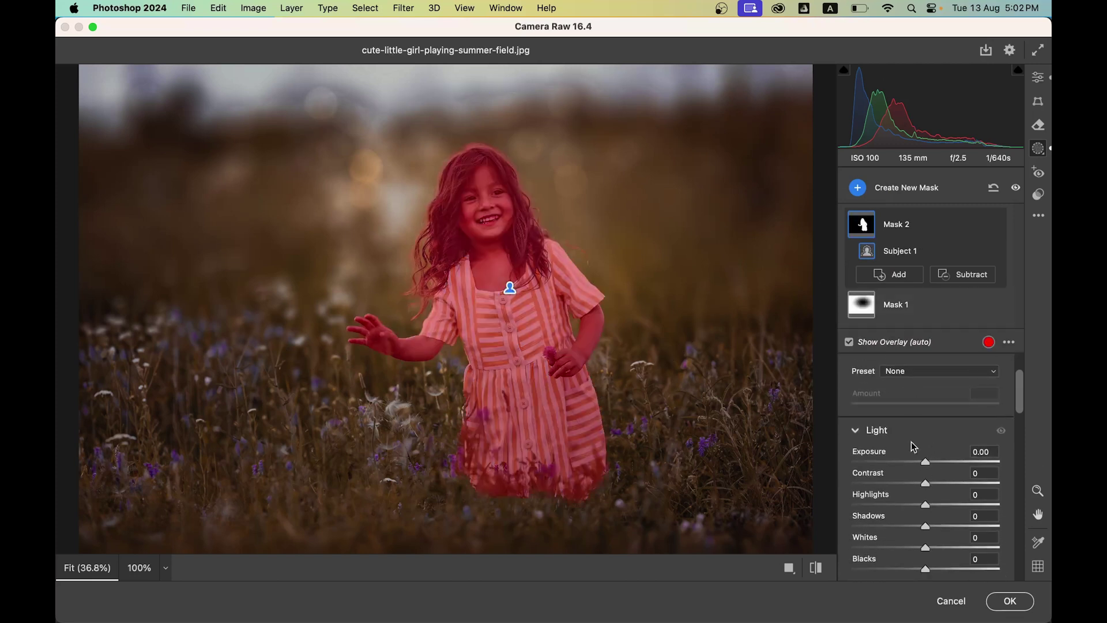
pyautogui.moveTo(925, 439); pyautogui.dragTo(928, 442)
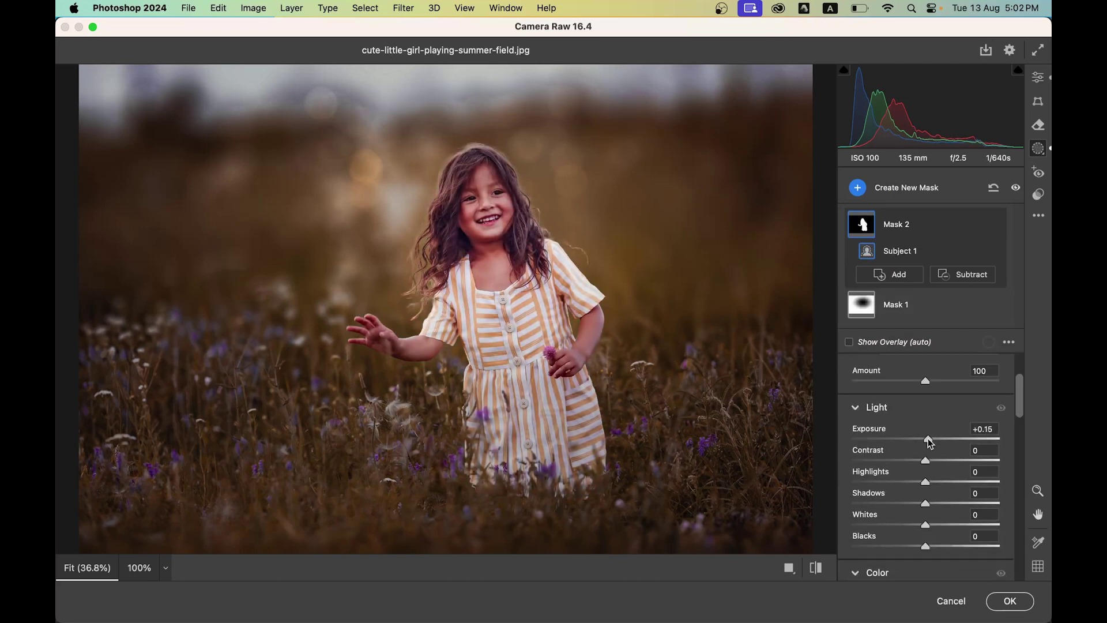
pyautogui.scroll(-1, 928, 441)
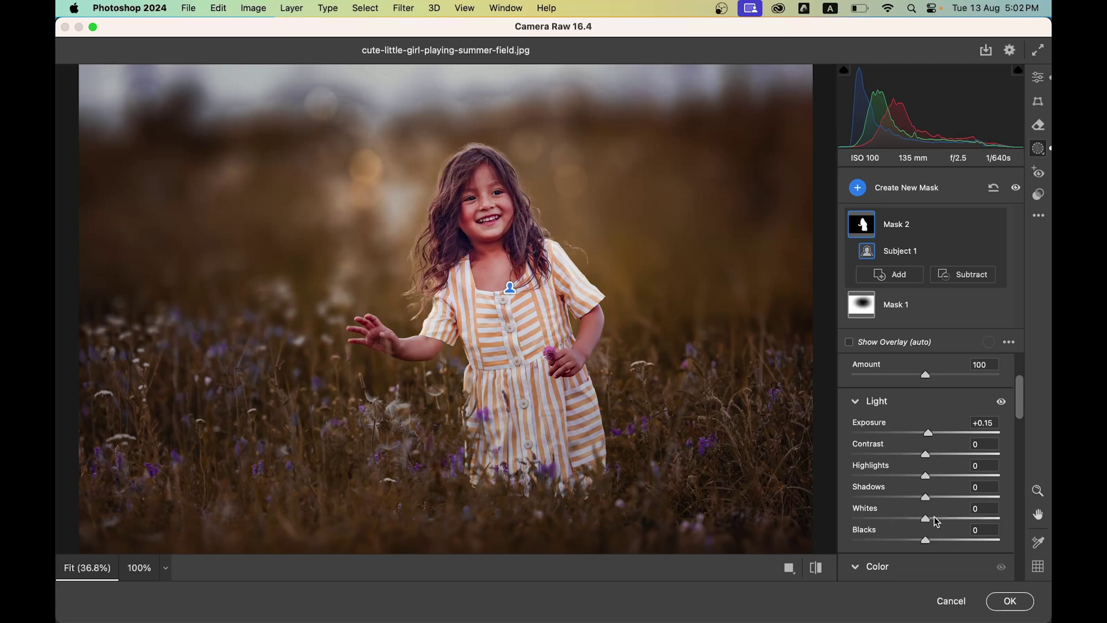
pyautogui.click(939, 475)
pyautogui.moveTo(935, 475); pyautogui.dragTo(932, 475)
# Return to the main edit settings, compare the photo with its original look and apply the Camera Raw Filter
pyautogui.click(1037, 77)
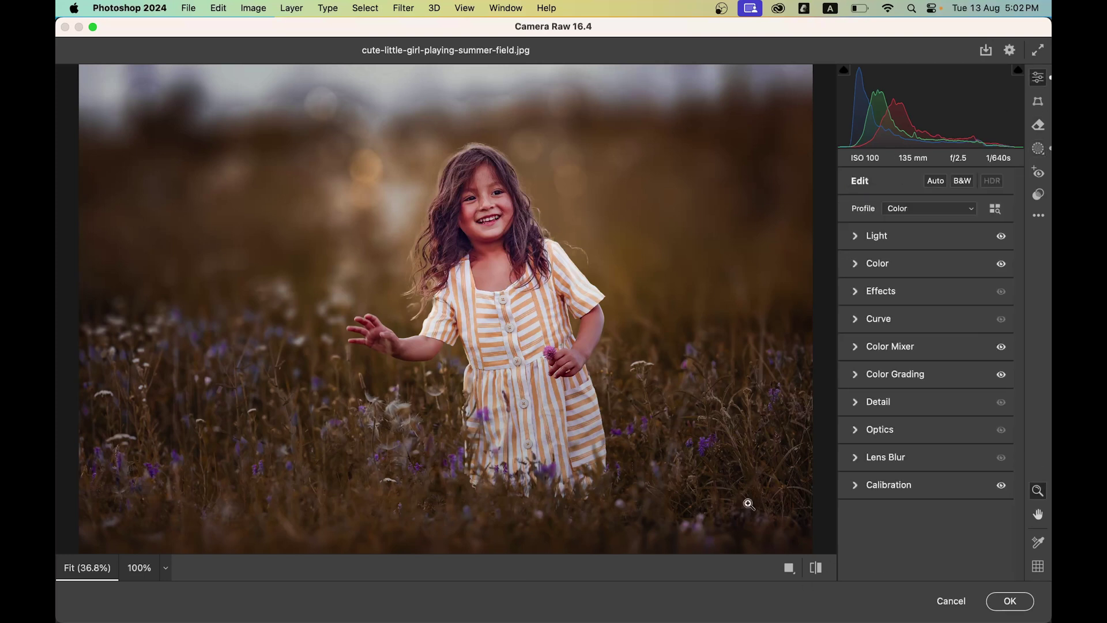
pyautogui.click(814, 569)
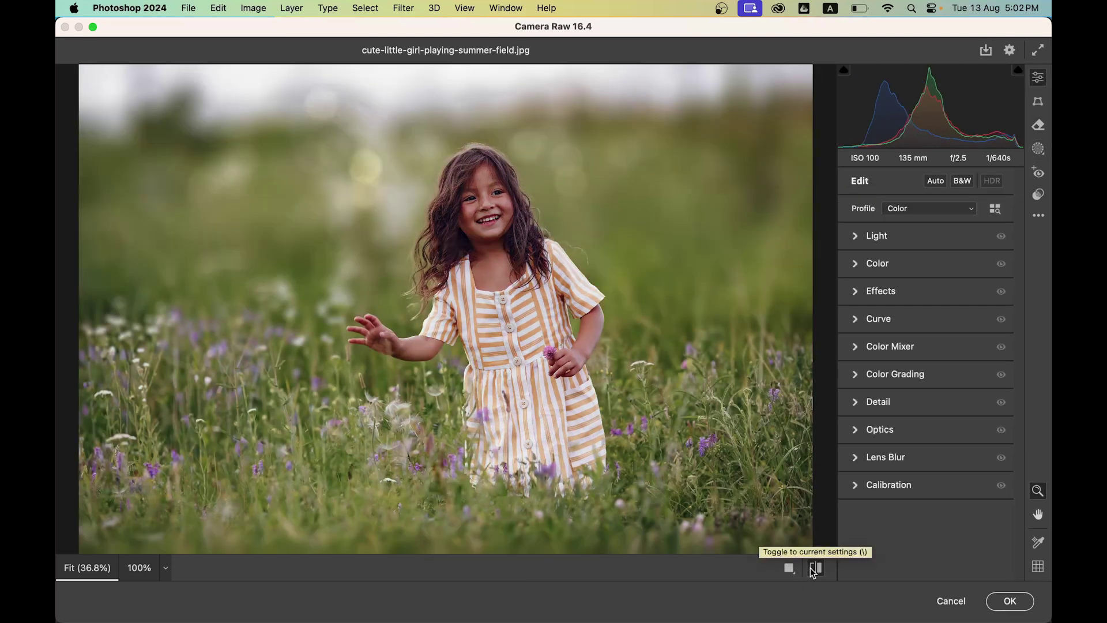
pyautogui.click(814, 569)
pyautogui.click(814, 569)
pyautogui.click(815, 569)
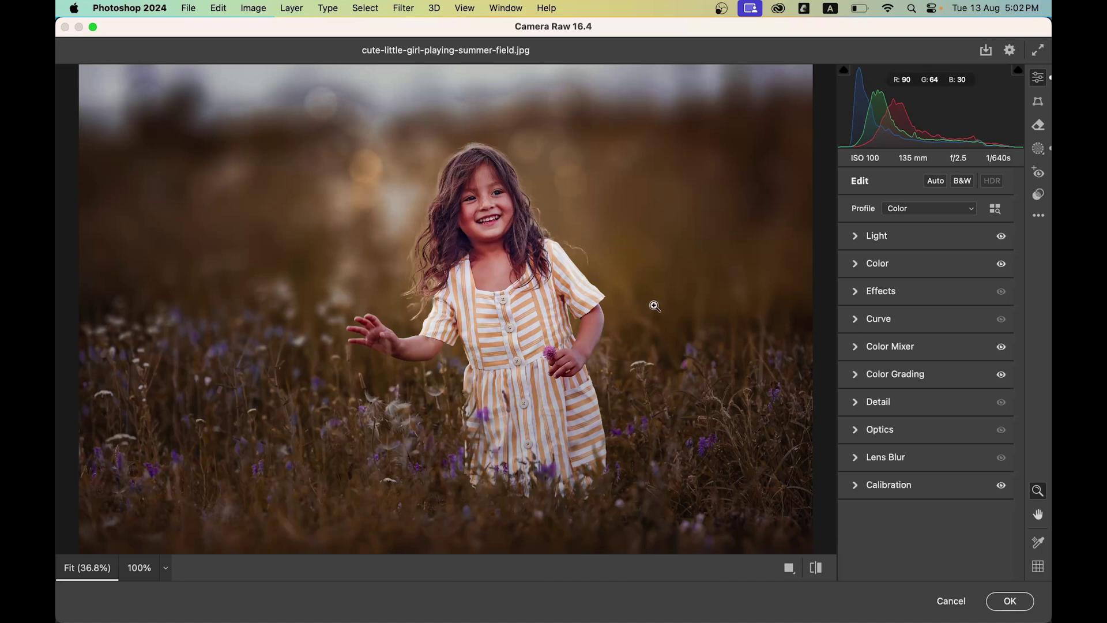
pyautogui.click(1010, 601)
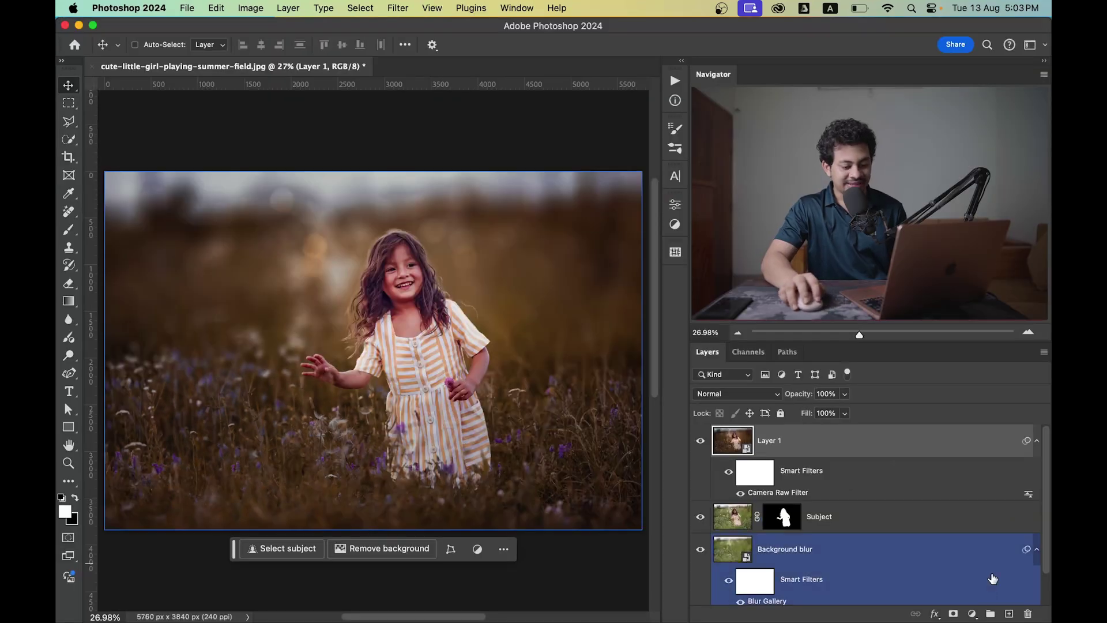
# Add a Gradient Map adjustment layer above Layer 1 using the Violet, Orange preset from the Legacy Default Gradients
pyautogui.click(972, 613)
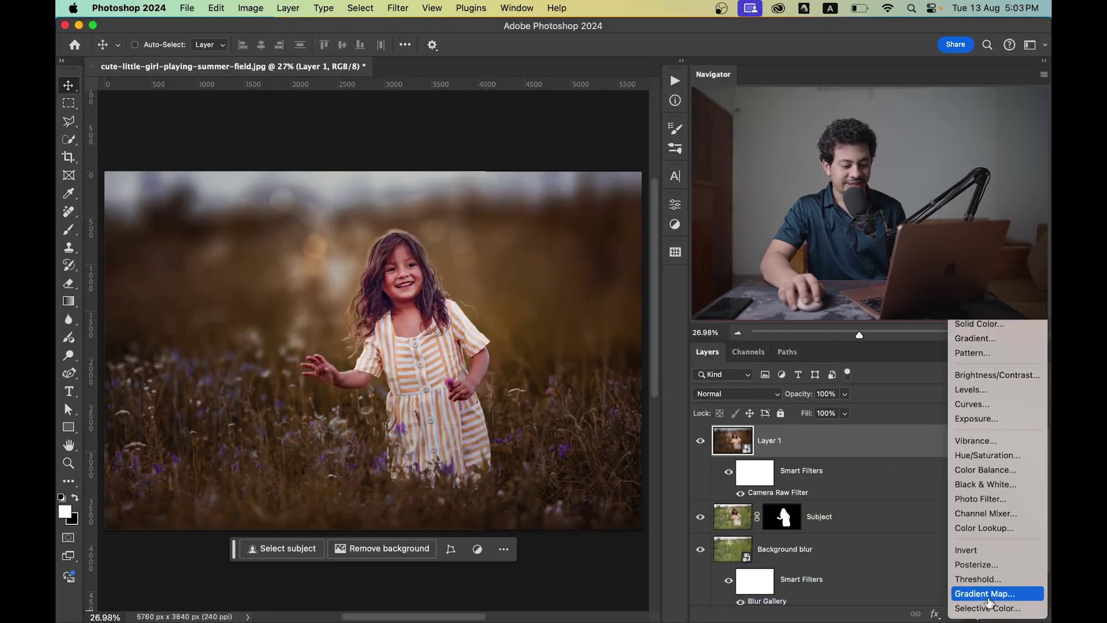
pyautogui.click(988, 593)
pyautogui.click(499, 253)
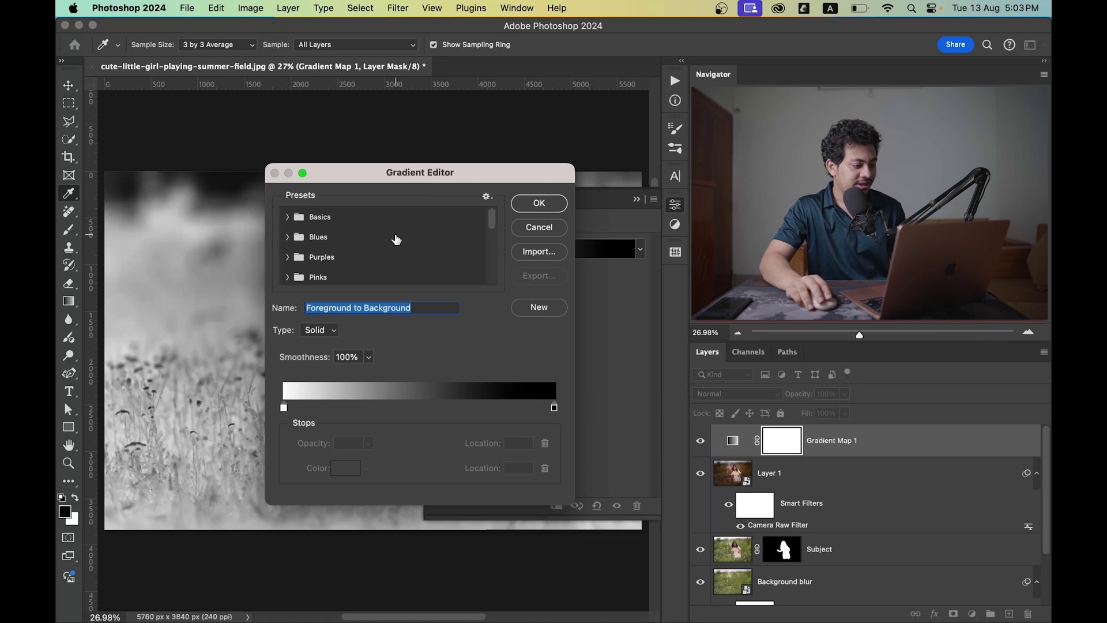
pyautogui.scroll(-6, 394, 240)
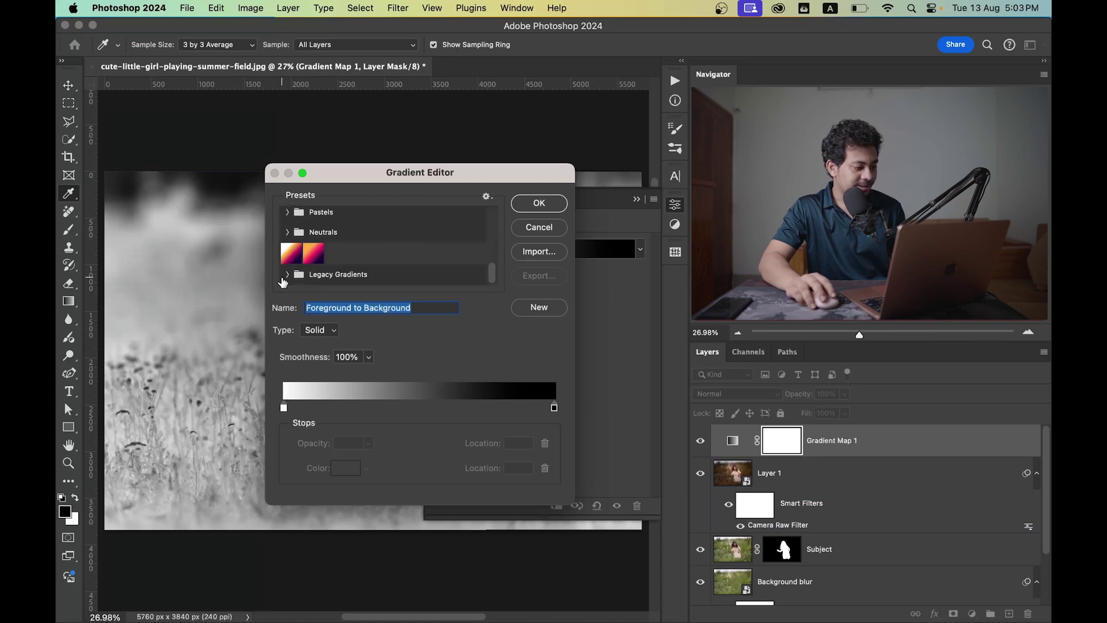
pyautogui.click(287, 274)
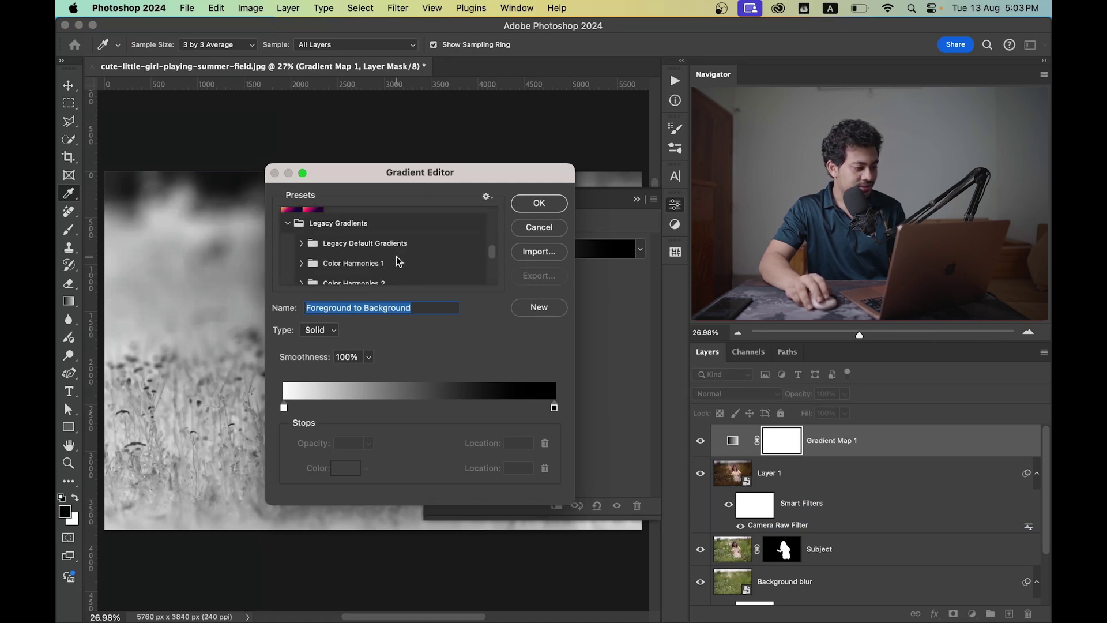
pyautogui.click(301, 243)
pyautogui.click(407, 266)
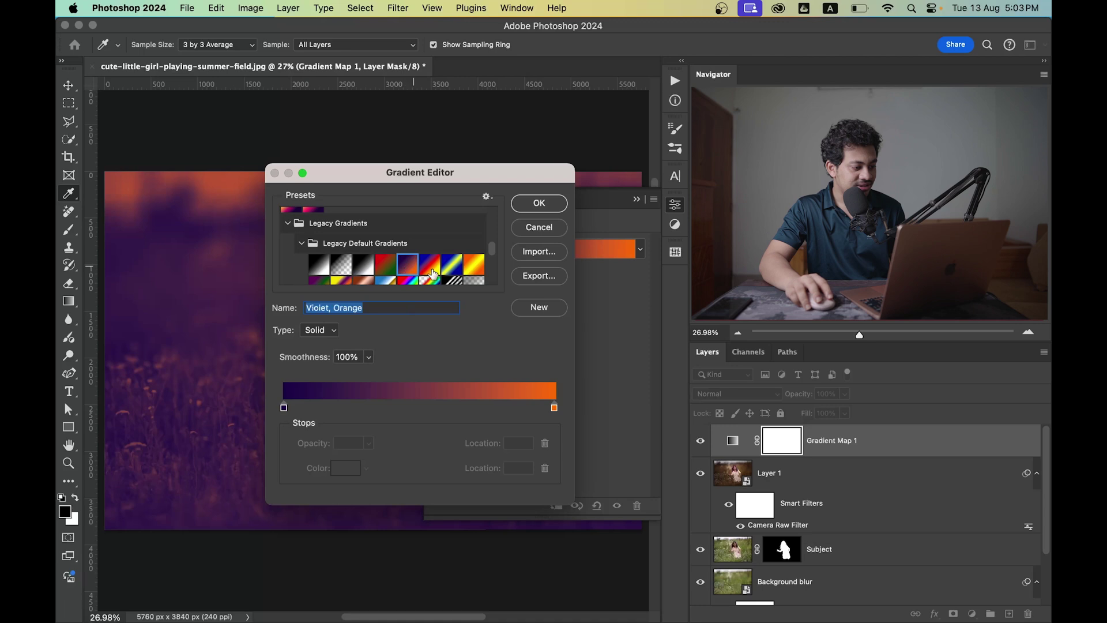
pyautogui.click(542, 208)
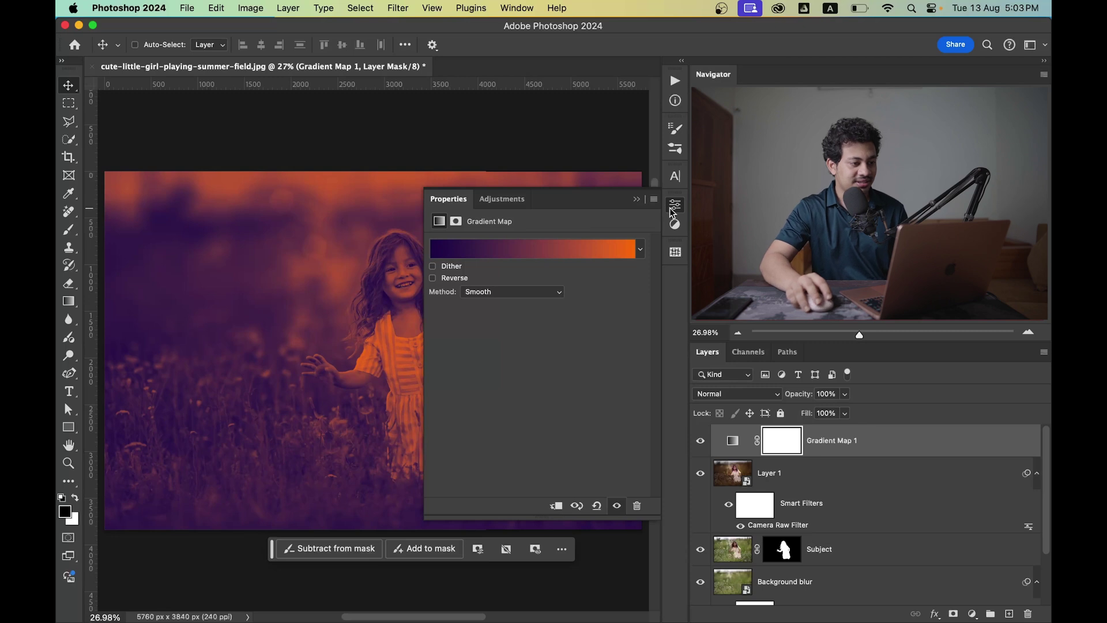
pyautogui.click(676, 204)
# Examine the Gradients panel's options for loading the Legacy Gradients, and close the panel
pyautogui.click(536, 7)
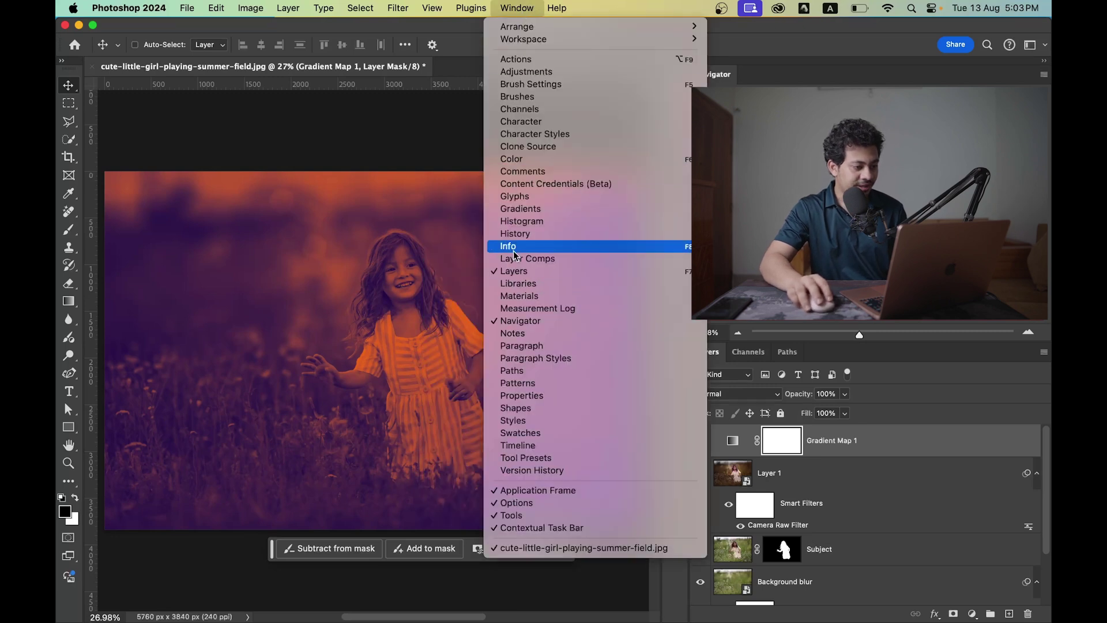
pyautogui.click(523, 208)
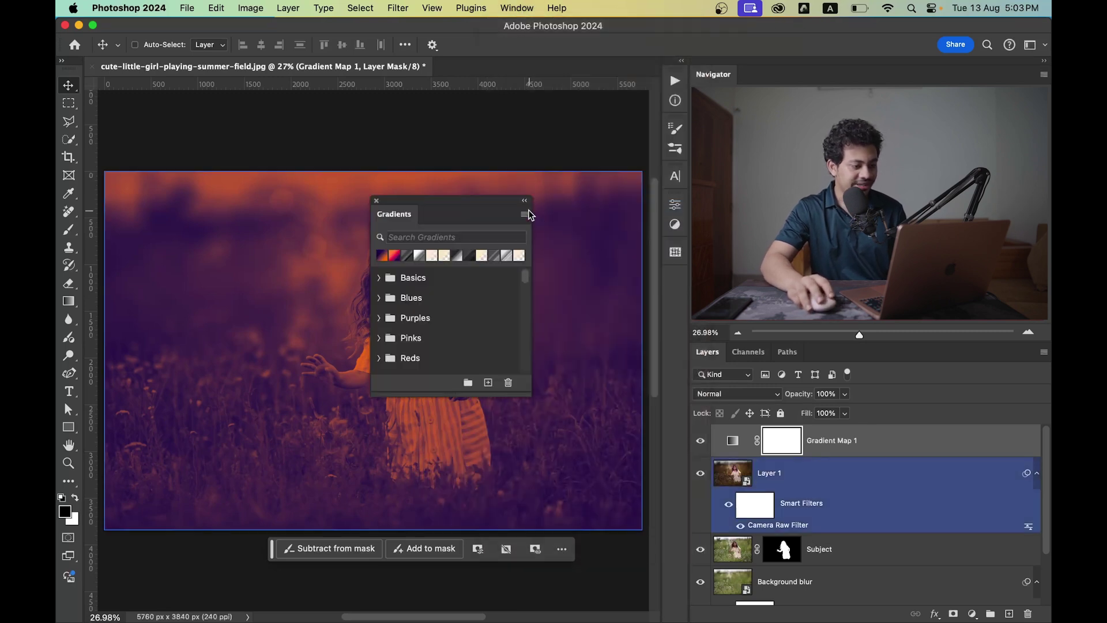
pyautogui.click(525, 215)
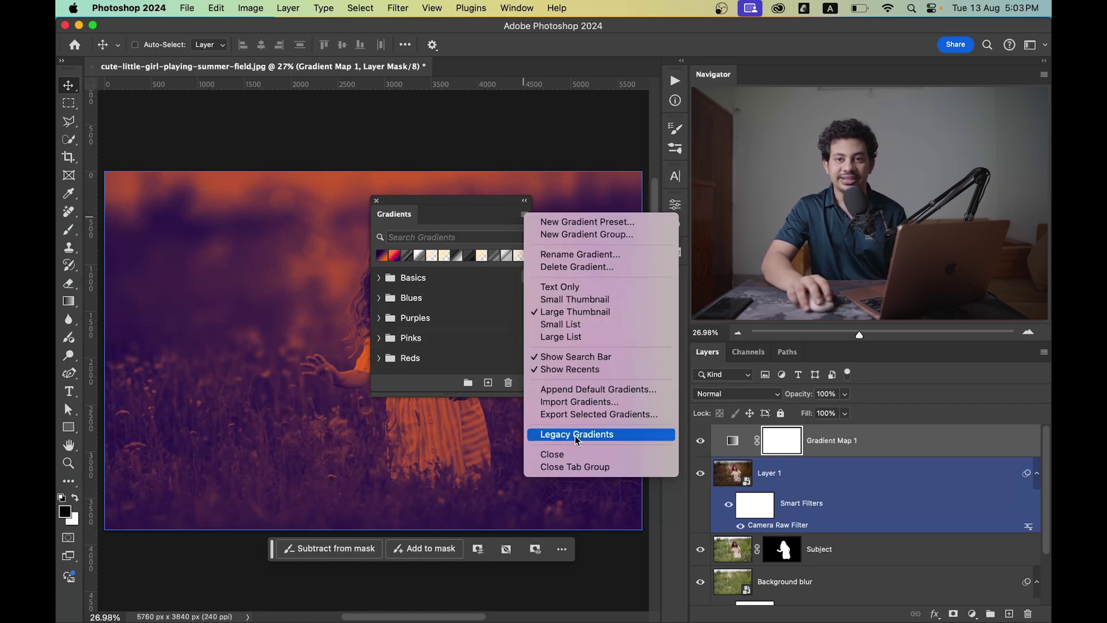
pyautogui.click(377, 203)
pyautogui.click(377, 203)
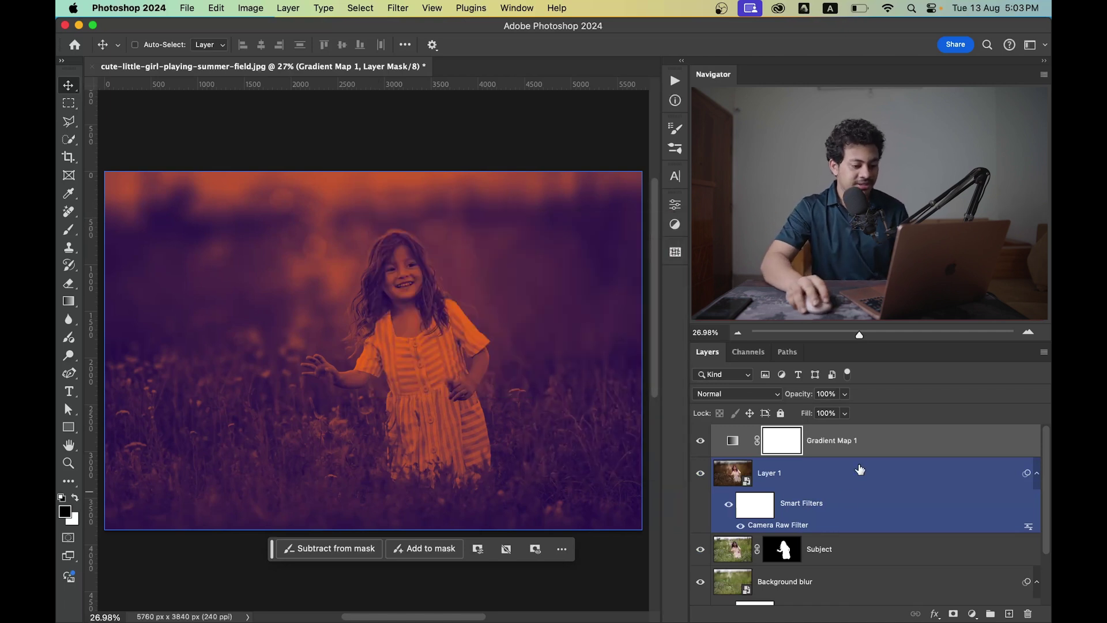
# Blend the violet-orange Gradient Map layer in Soft Light mode at 34% opacity
pyautogui.click(820, 451)
pyautogui.click(736, 393)
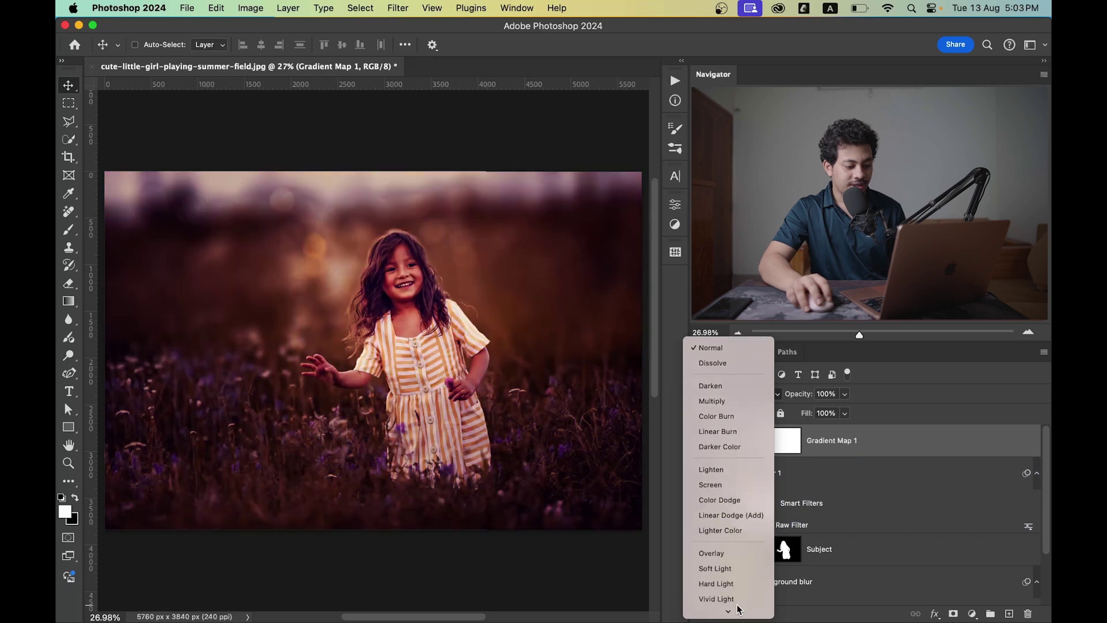
pyautogui.click(719, 525)
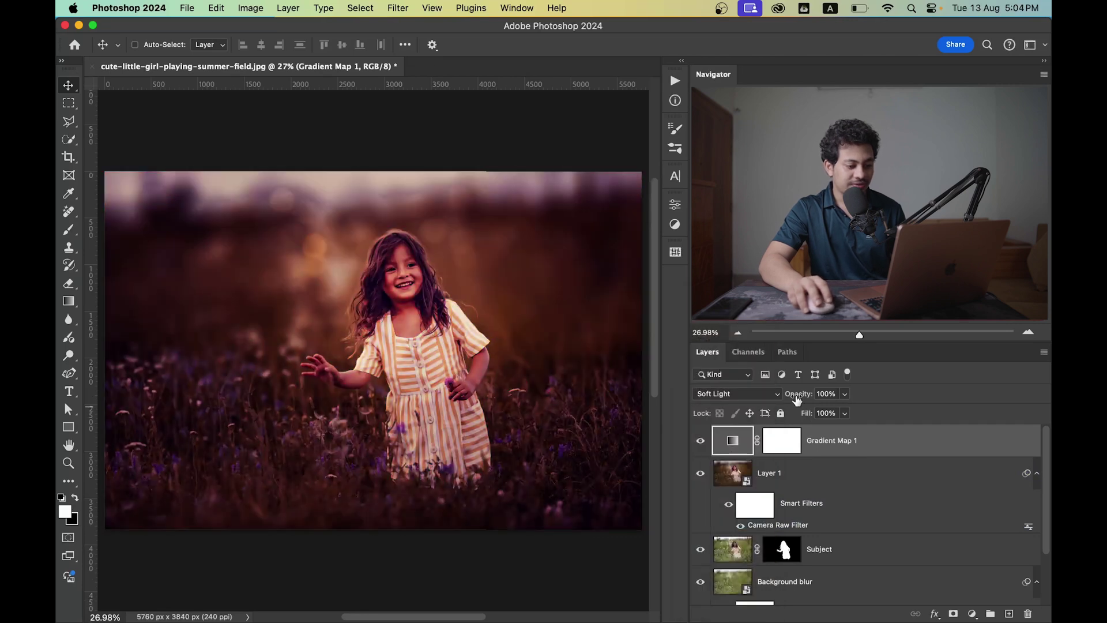
pyautogui.press('6')
pyautogui.press('9')
pyautogui.moveTo(771, 400); pyautogui.dragTo(757, 400)
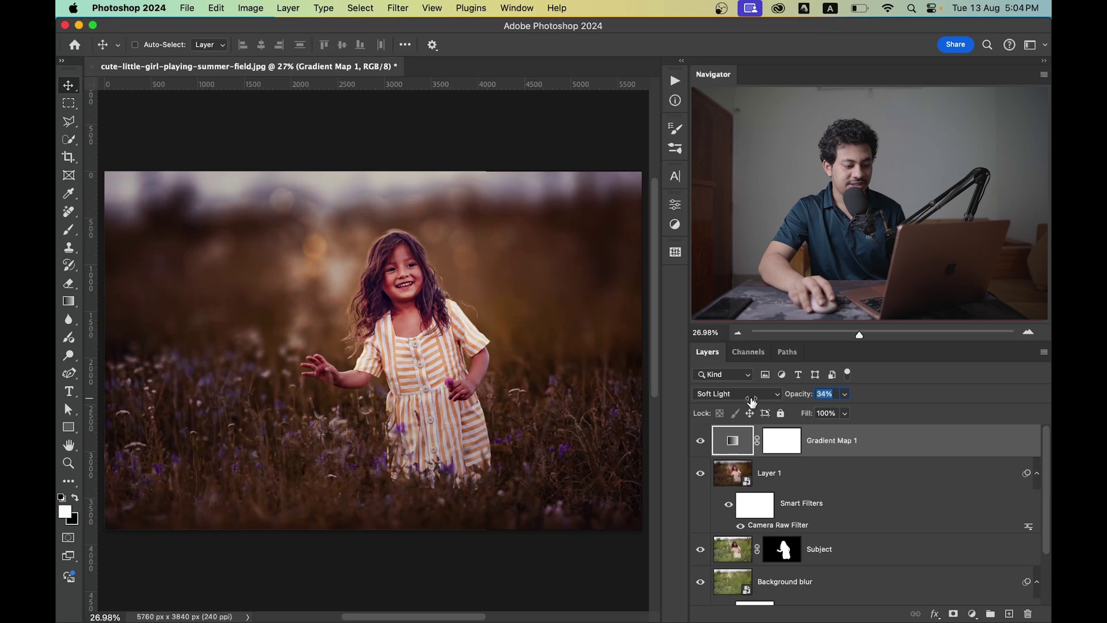
# Compare the photo with and without the violet-orange Gradient Map
pyautogui.click(701, 441)
pyautogui.click(700, 441)
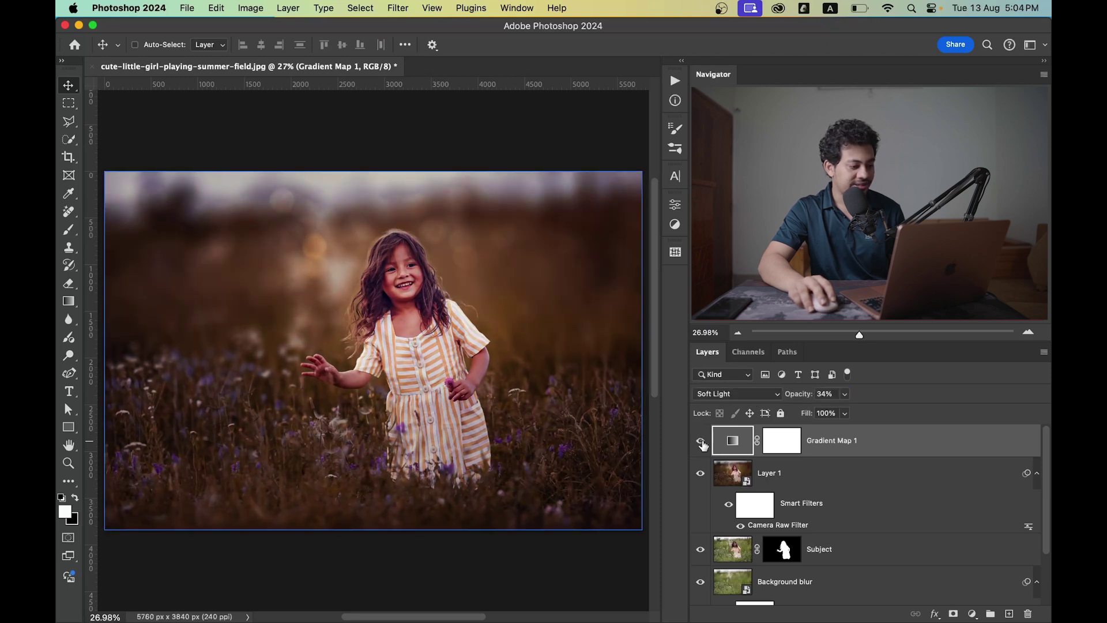
pyautogui.click(701, 441)
pyautogui.click(701, 441)
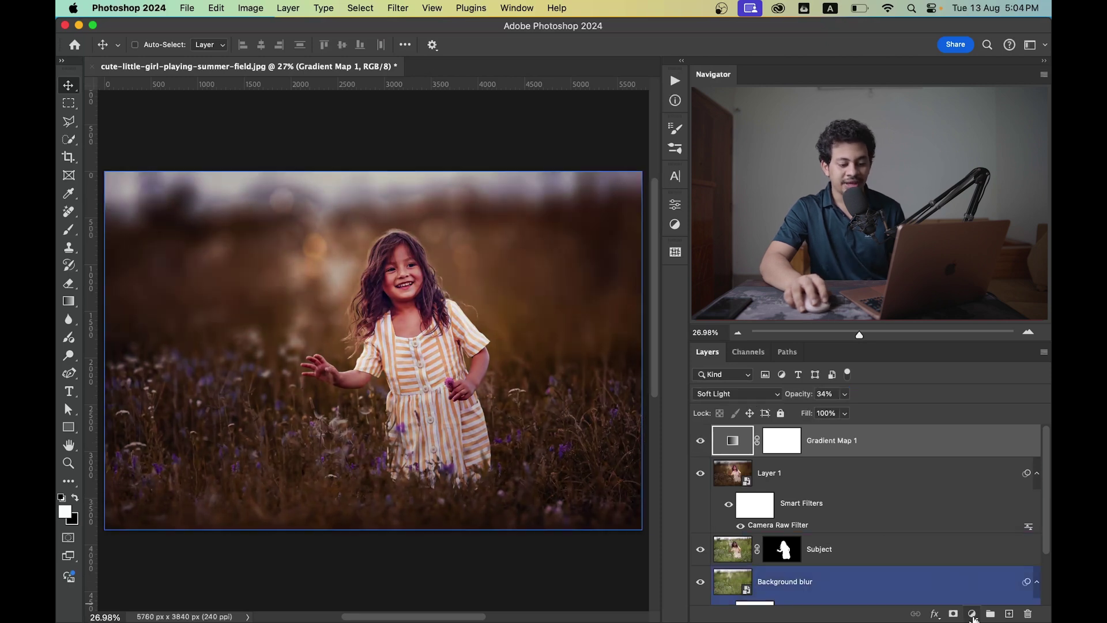
# Add a second Gradient Map adjustment layer with the default white-to-black gradient and reverse it
pyautogui.click(973, 618)
pyautogui.click(980, 593)
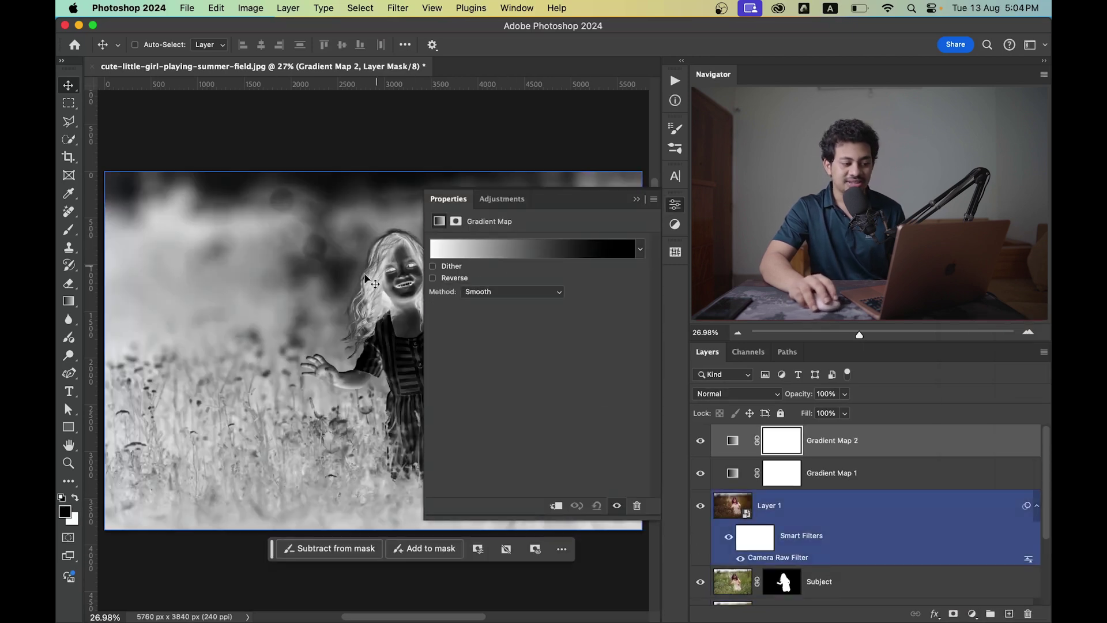
pyautogui.click(450, 281)
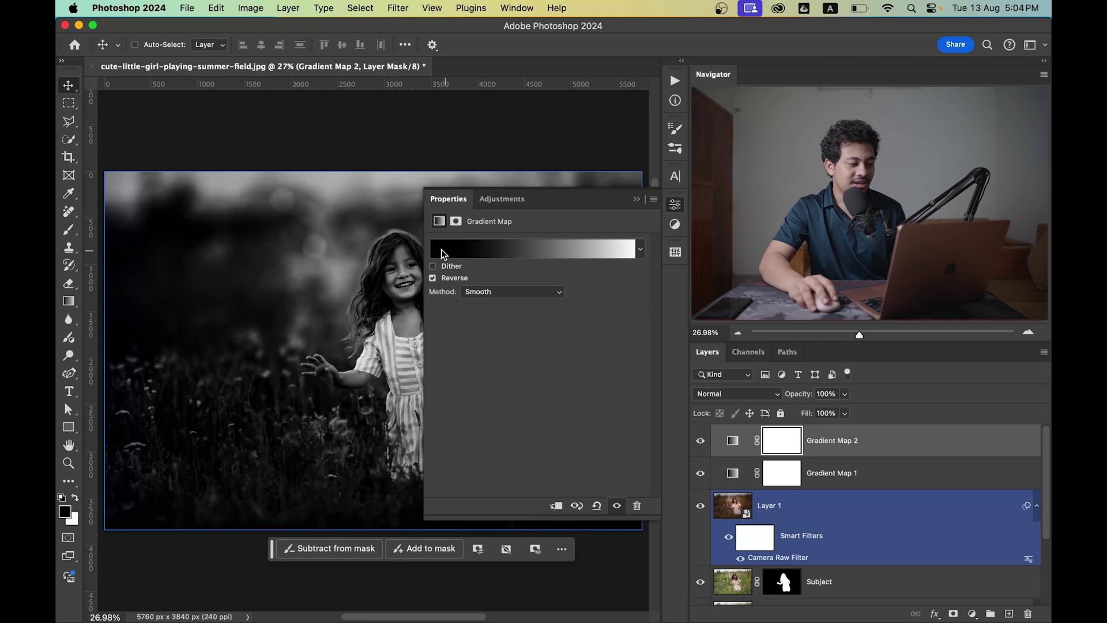
pyautogui.click(671, 209)
# Blend the black-and-white Gradient Map layer in Soft Light mode at 21% opacity
pyautogui.click(740, 394)
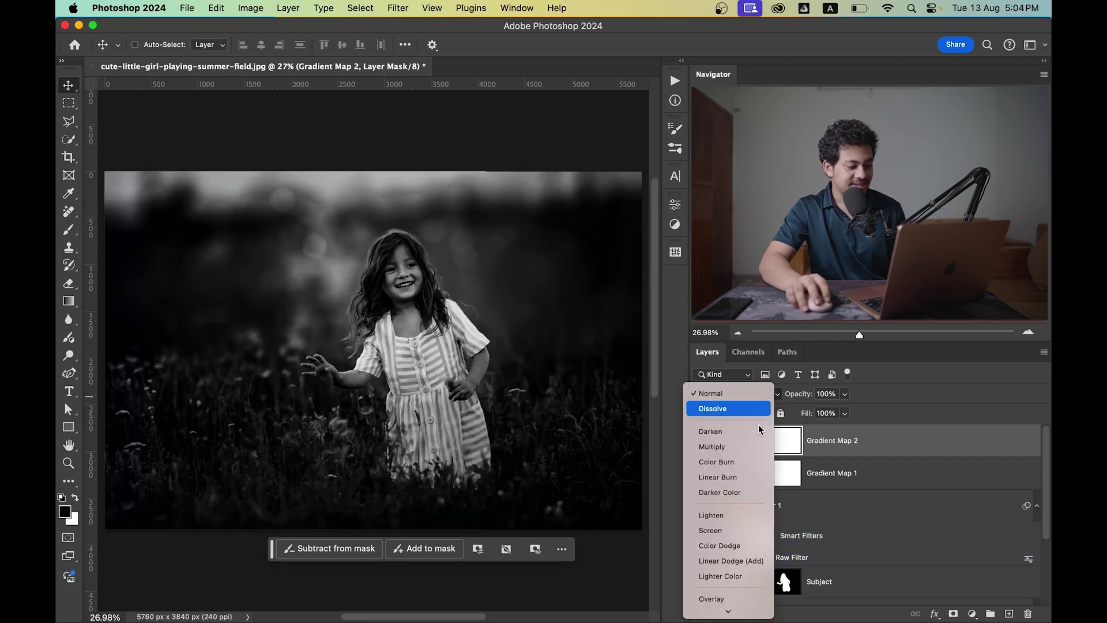
pyautogui.click(715, 538)
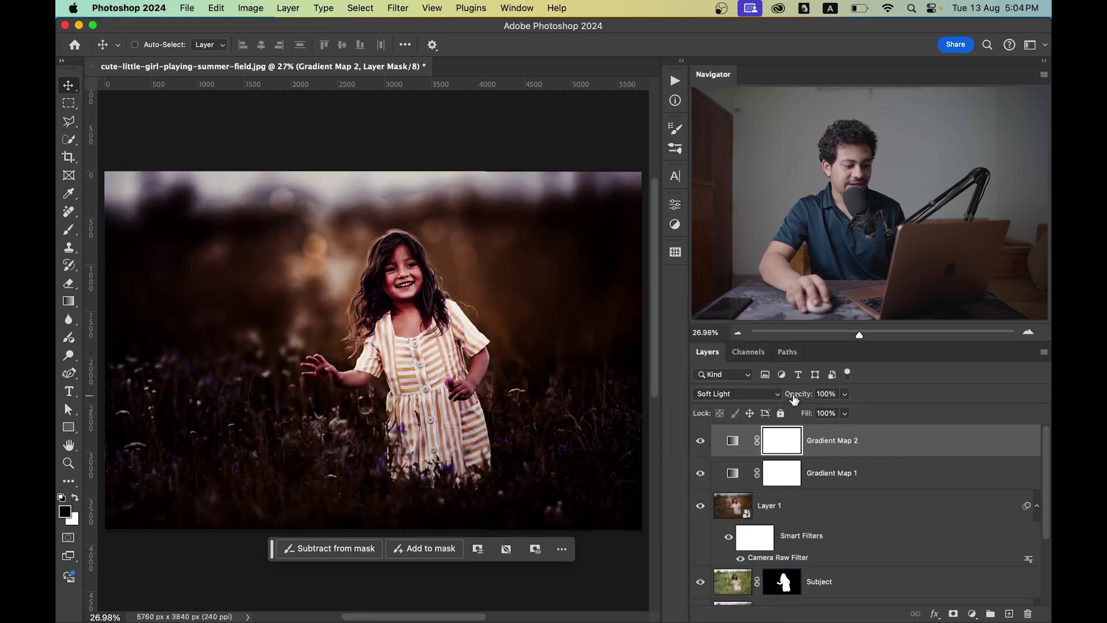
pyautogui.press('4')
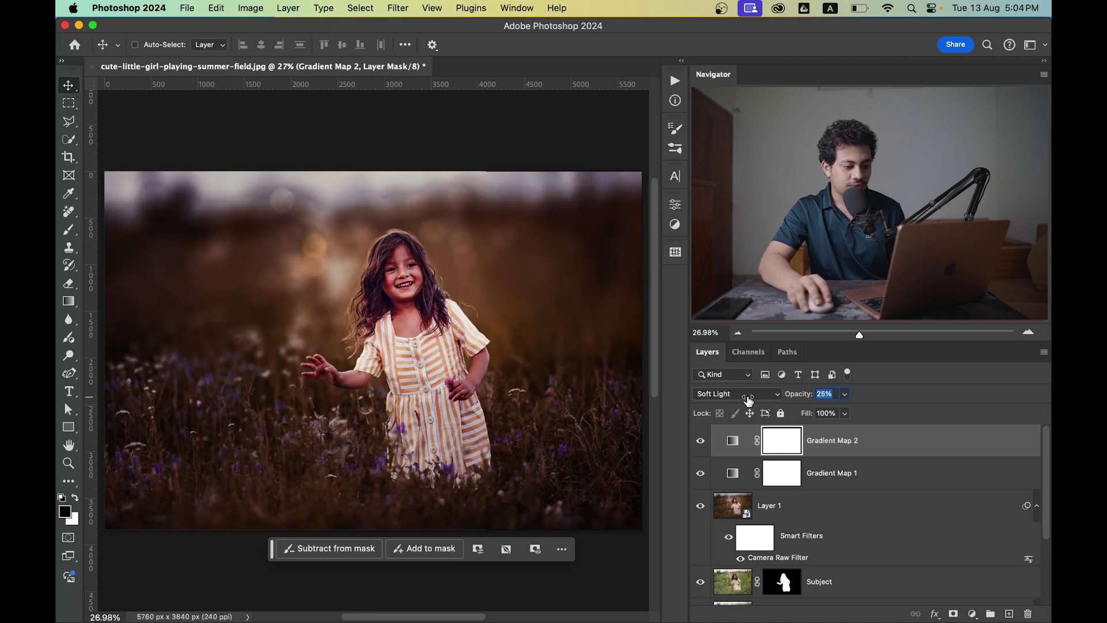
pyautogui.click(698, 442)
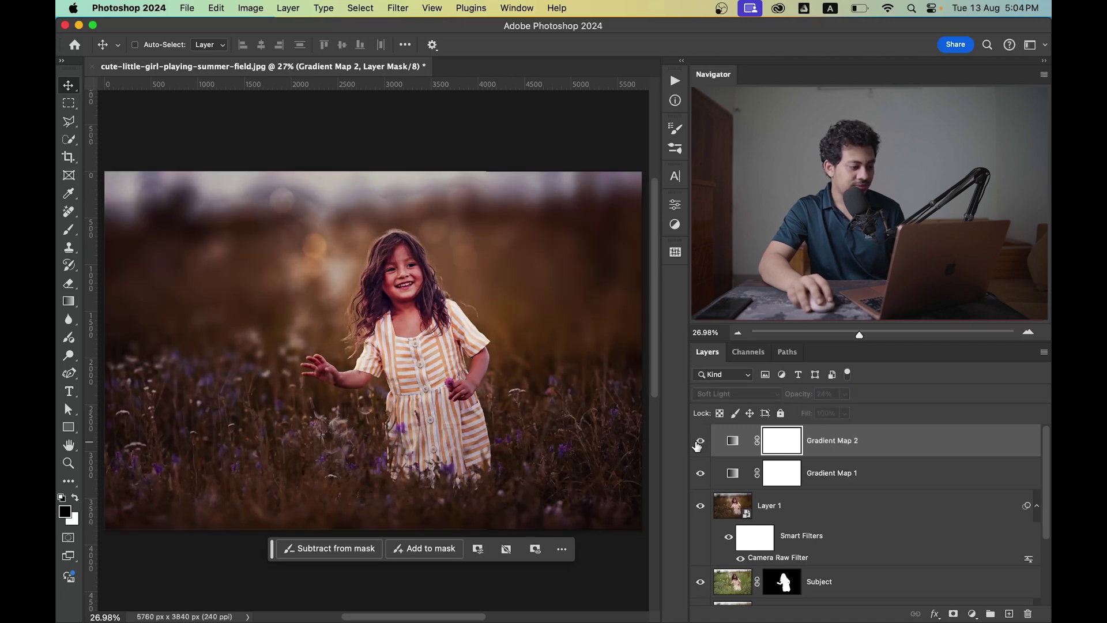
pyautogui.click(699, 441)
pyautogui.moveTo(800, 393); pyautogui.dragTo(798, 393)
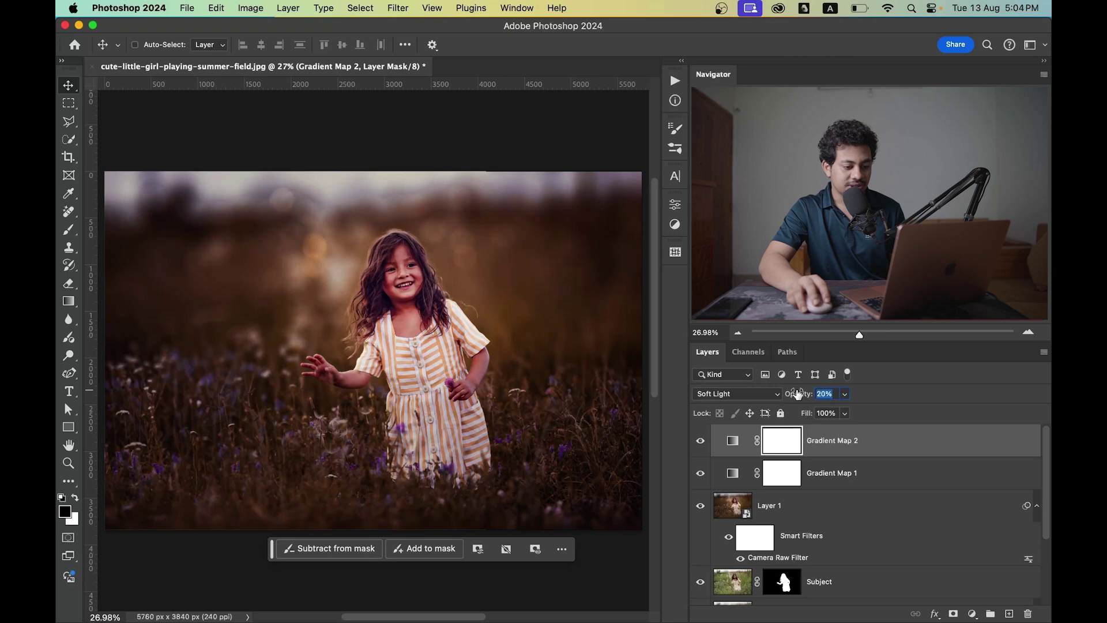
# Compare the photo with and without the black-and-white Gradient Map
pyautogui.click(703, 441)
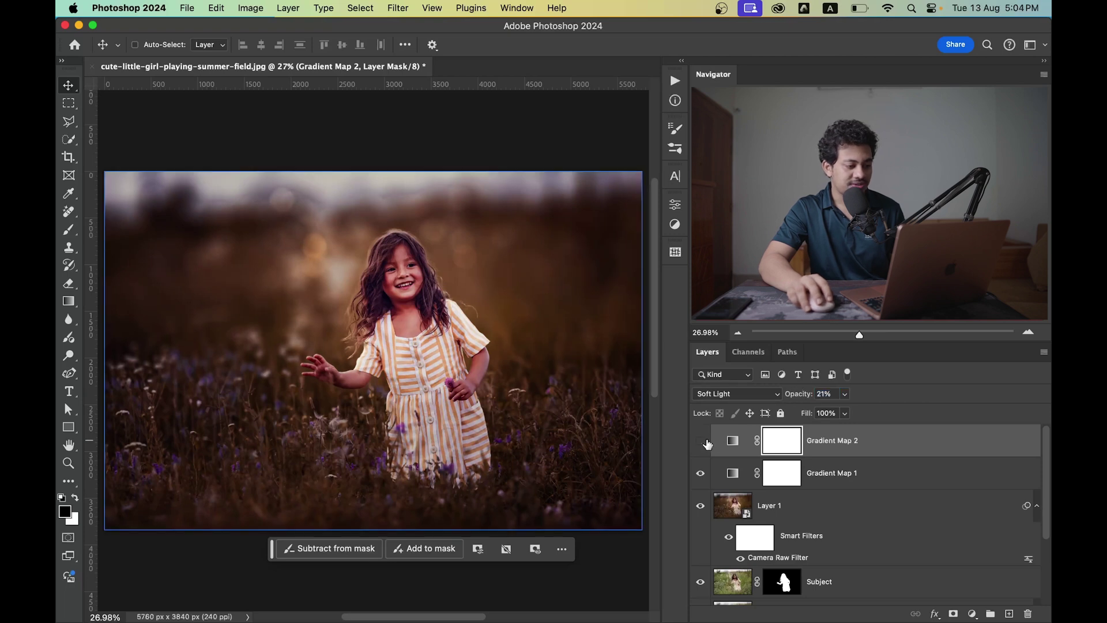
pyautogui.click(703, 441)
pyautogui.click(703, 441)
pyautogui.click(706, 443)
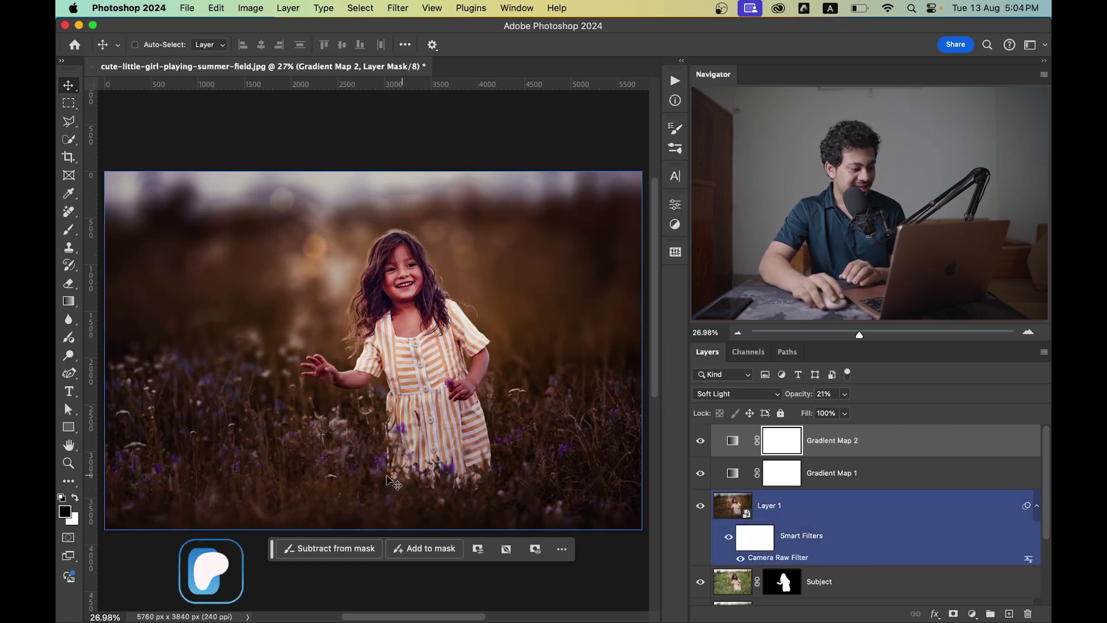
# Add a Color Balance adjustment layer on top and set its midtones to Cyan-Red +10, Magenta-Green -9 and Yellow-Blue +11
pyautogui.click(890, 460)
pyautogui.click(888, 455)
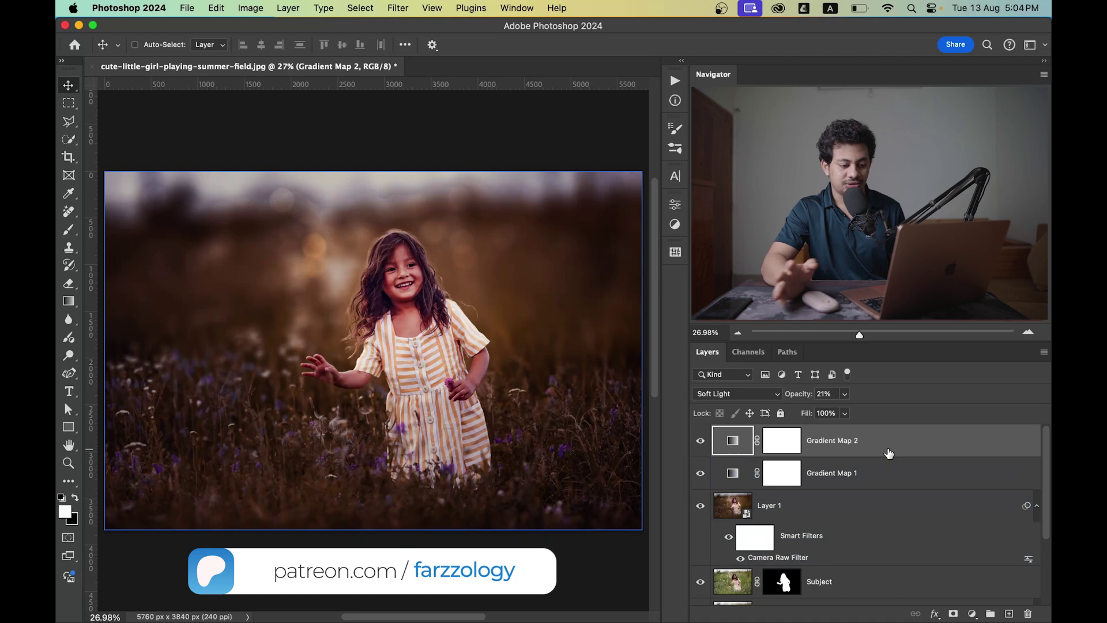
pyautogui.click(972, 614)
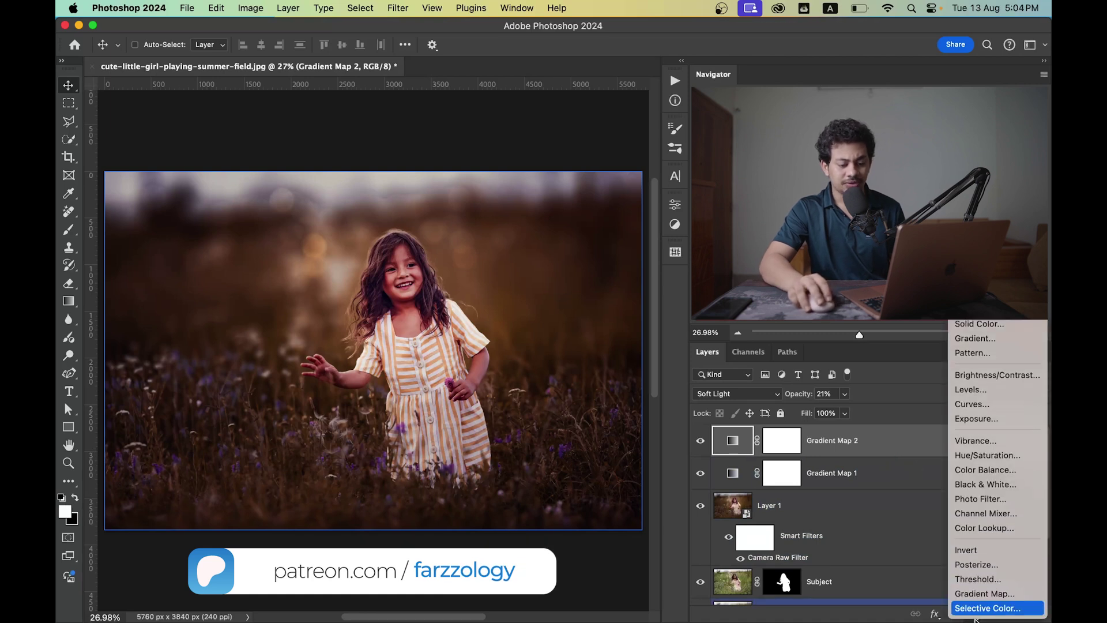
pyautogui.click(985, 466)
pyautogui.hscroll(5, 367, 277)
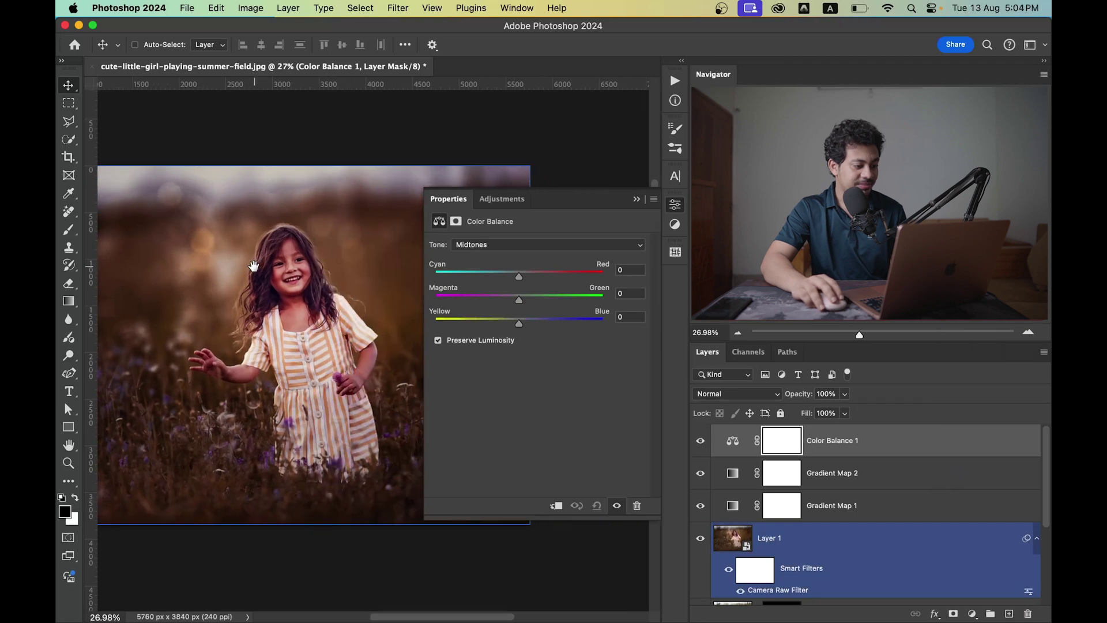
pyautogui.click(500, 244)
pyautogui.click(499, 245)
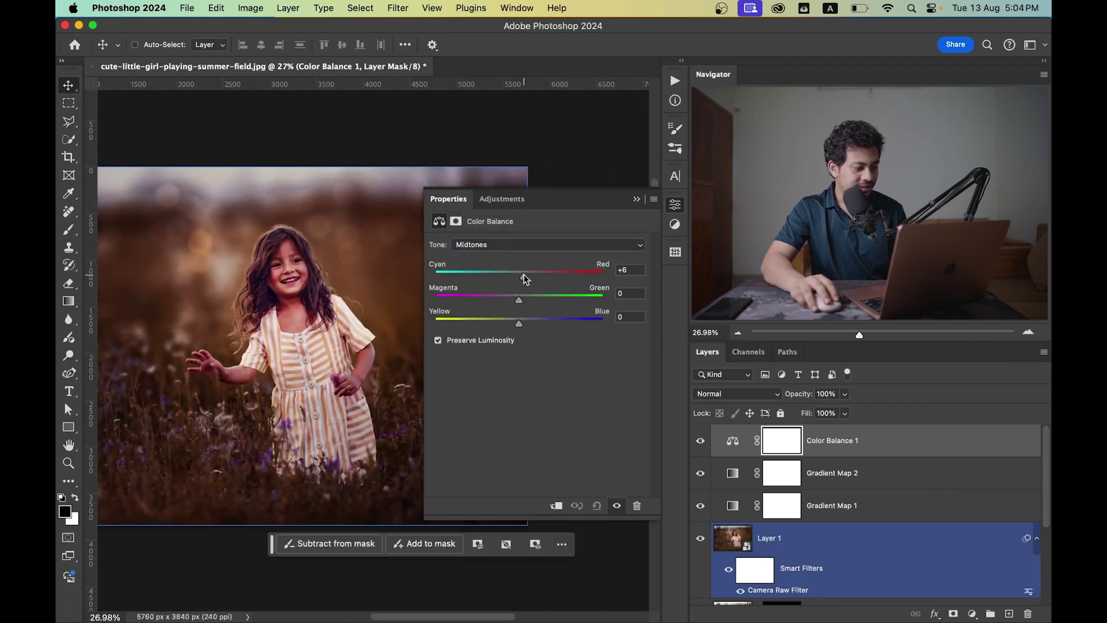
pyautogui.scroll(2, 297, 323)
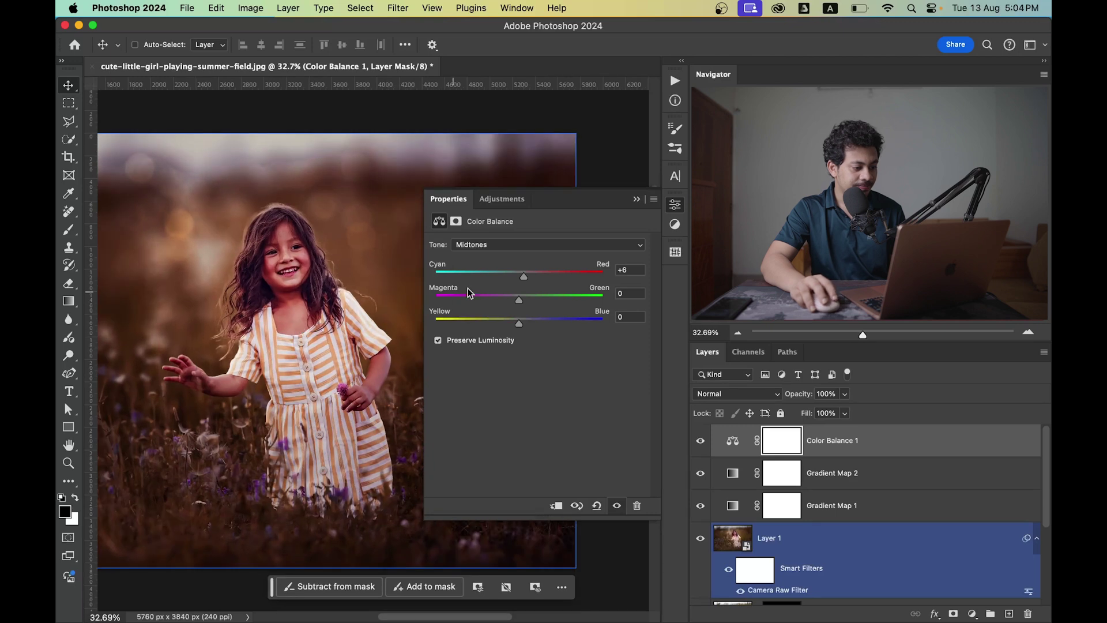
pyautogui.moveTo(524, 278); pyautogui.dragTo(525, 278)
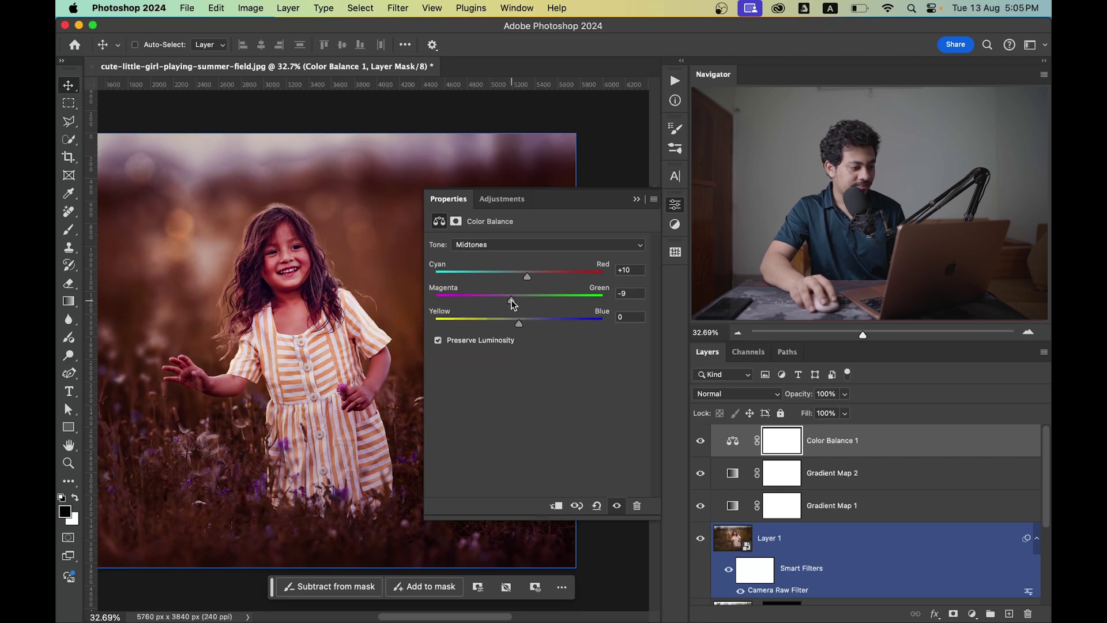
pyautogui.moveTo(519, 327); pyautogui.dragTo(529, 324)
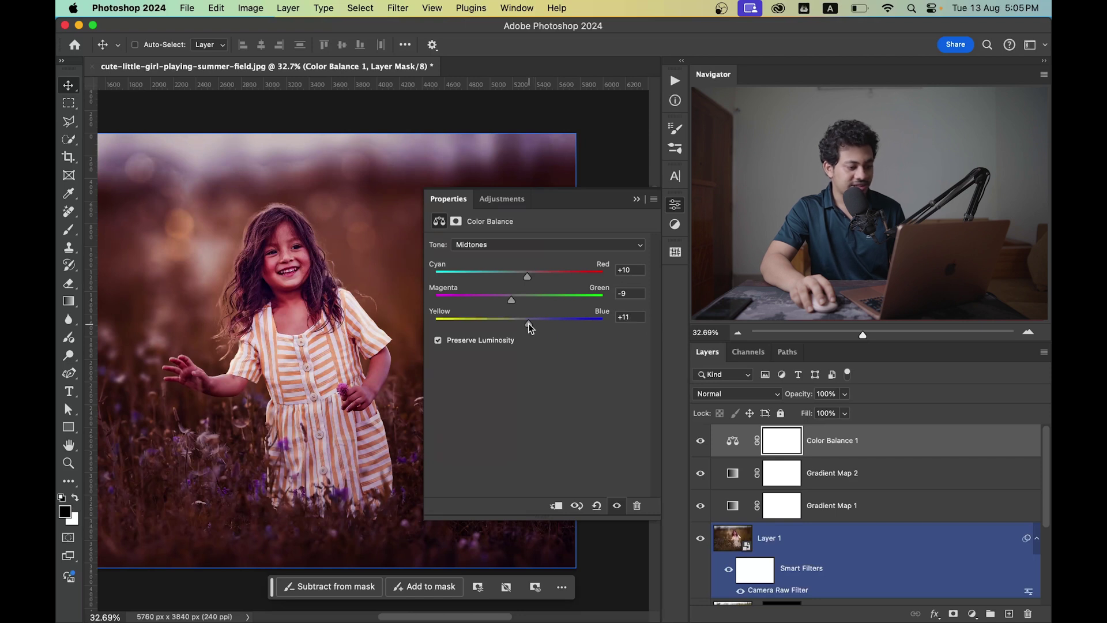
# Set the Color Balance highlights to Cyan-Red -5 and Yellow-Blue +4
pyautogui.click(513, 244)
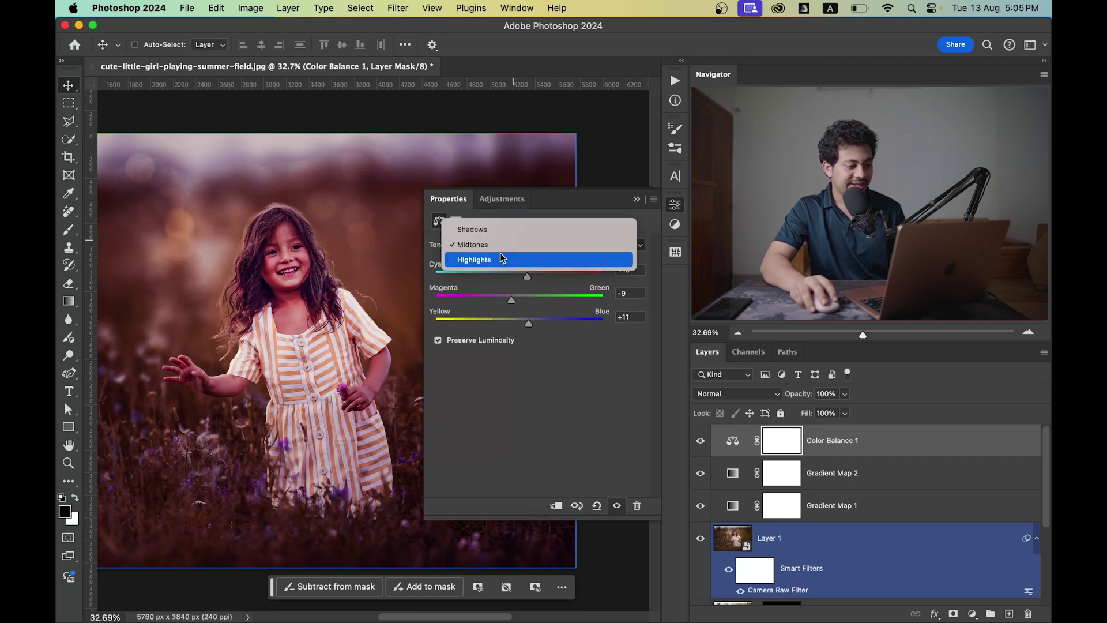
pyautogui.click(502, 260)
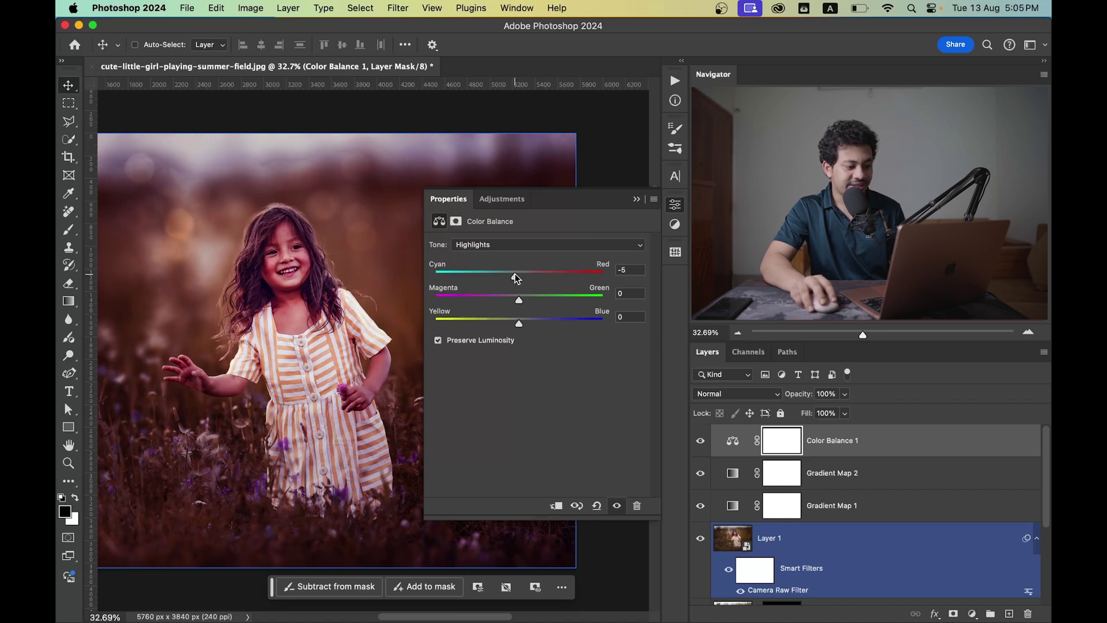
pyautogui.moveTo(521, 325); pyautogui.dragTo(526, 325)
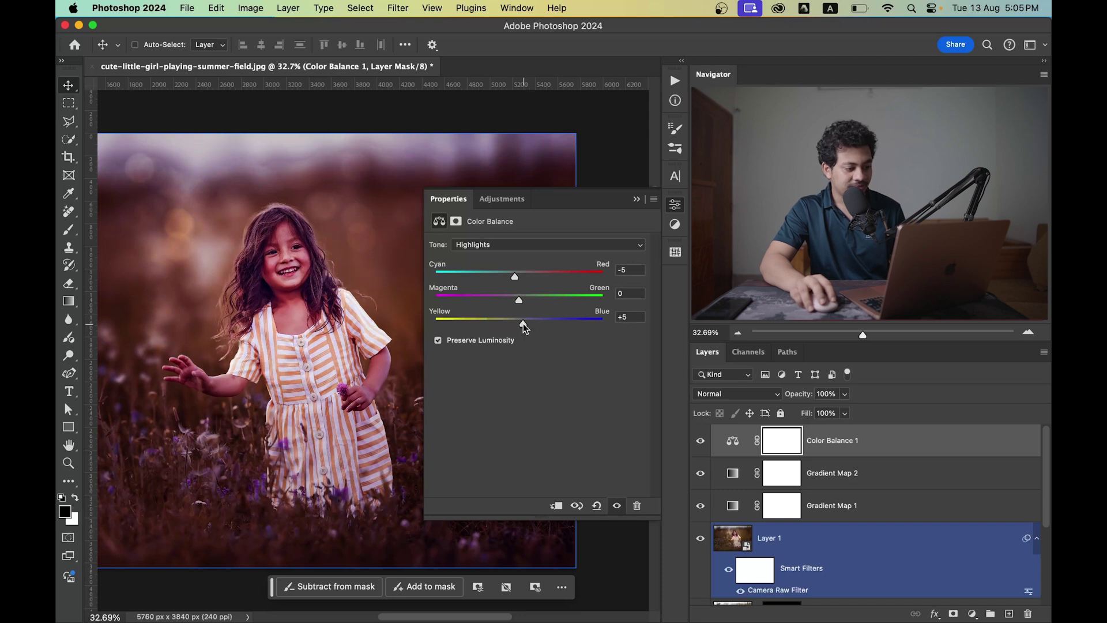
pyautogui.click(676, 207)
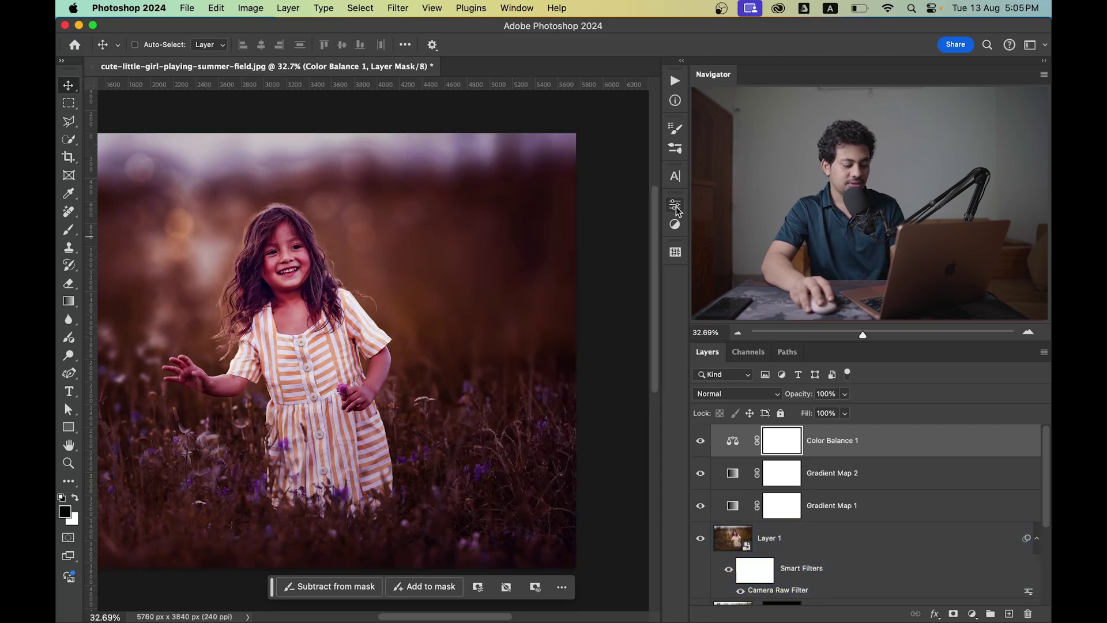
# Compare the whole photo with and without the Color Balance layer, and reduce that layer's opacity to 71%
pyautogui.press('super+0')
pyautogui.click(700, 441)
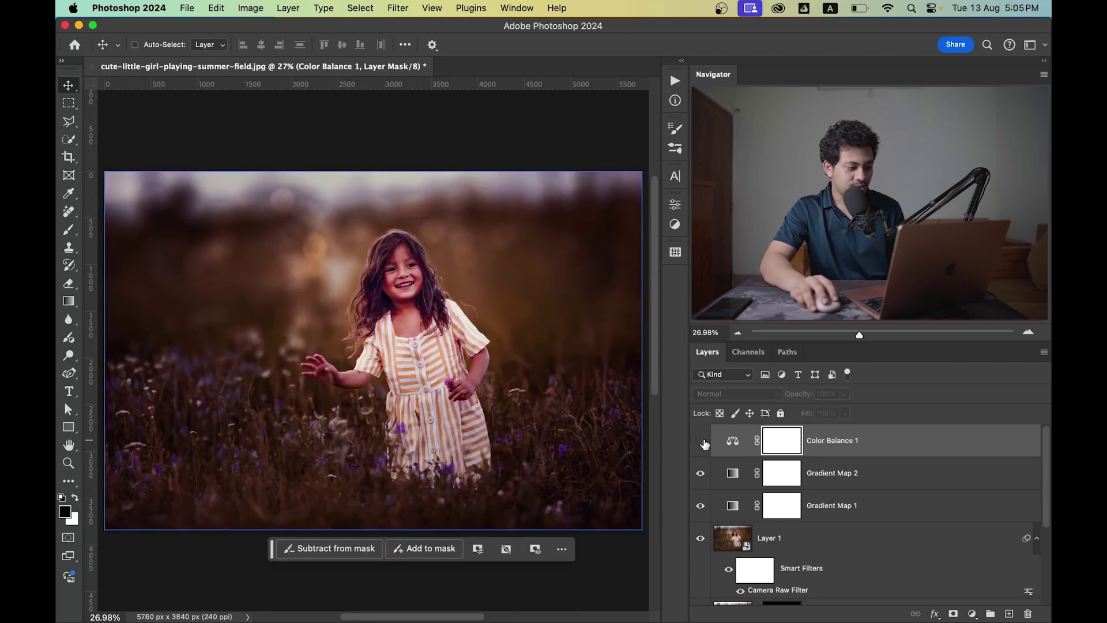
pyautogui.click(701, 441)
pyautogui.click(700, 441)
pyautogui.click(701, 441)
pyautogui.moveTo(800, 398); pyautogui.dragTo(772, 409)
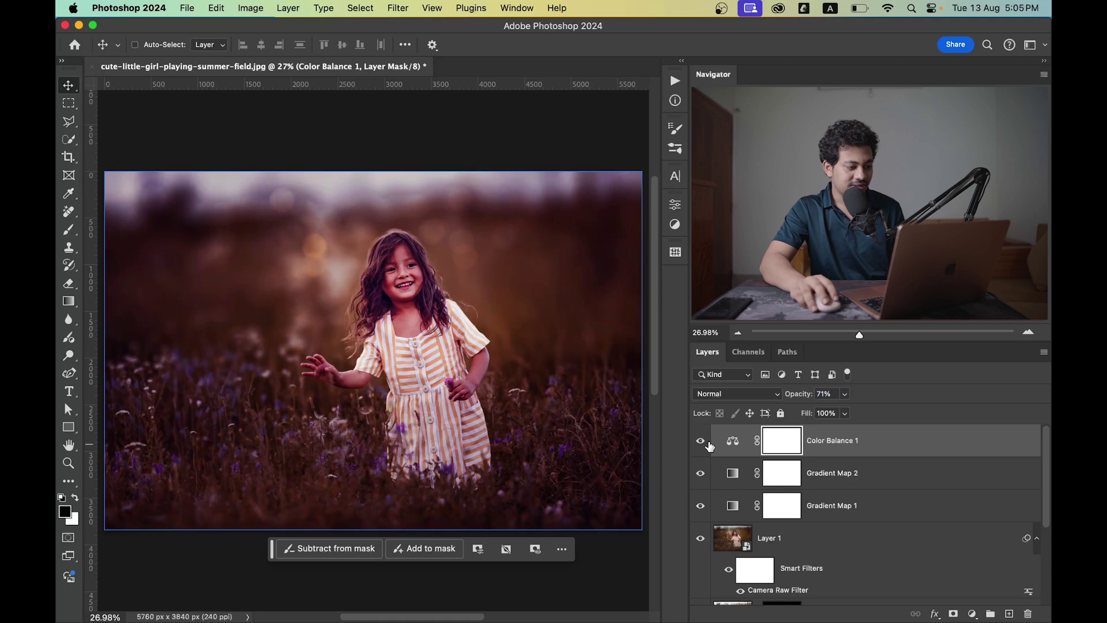
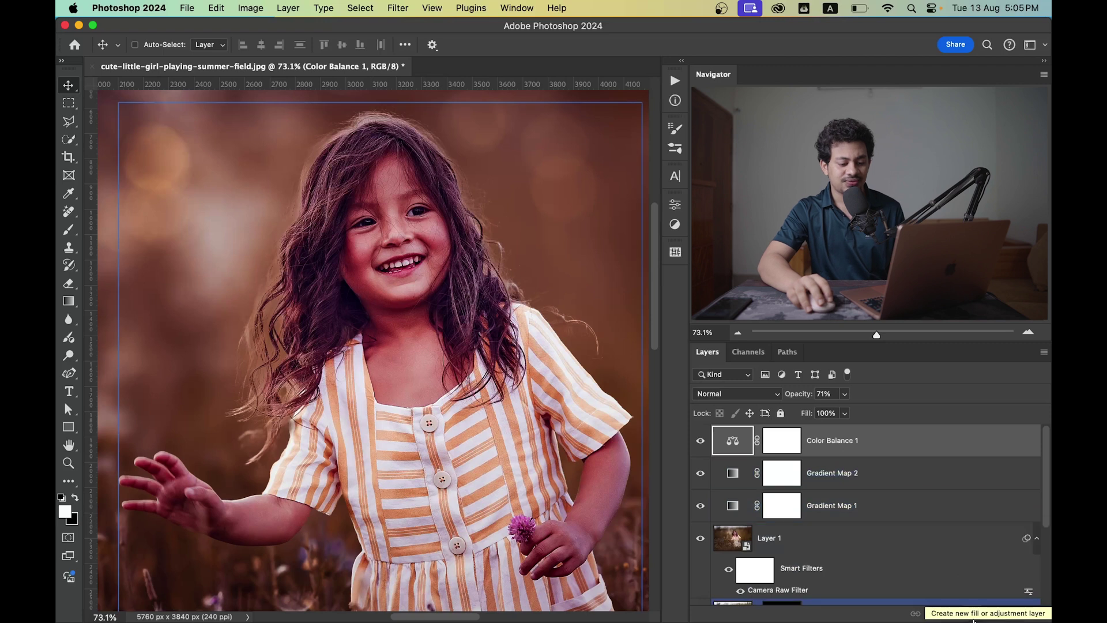
# Add a Curves adjustment layer that lifts the midtones from input 109 to output 162, and invert its mask to black
pyautogui.click(981, 469)
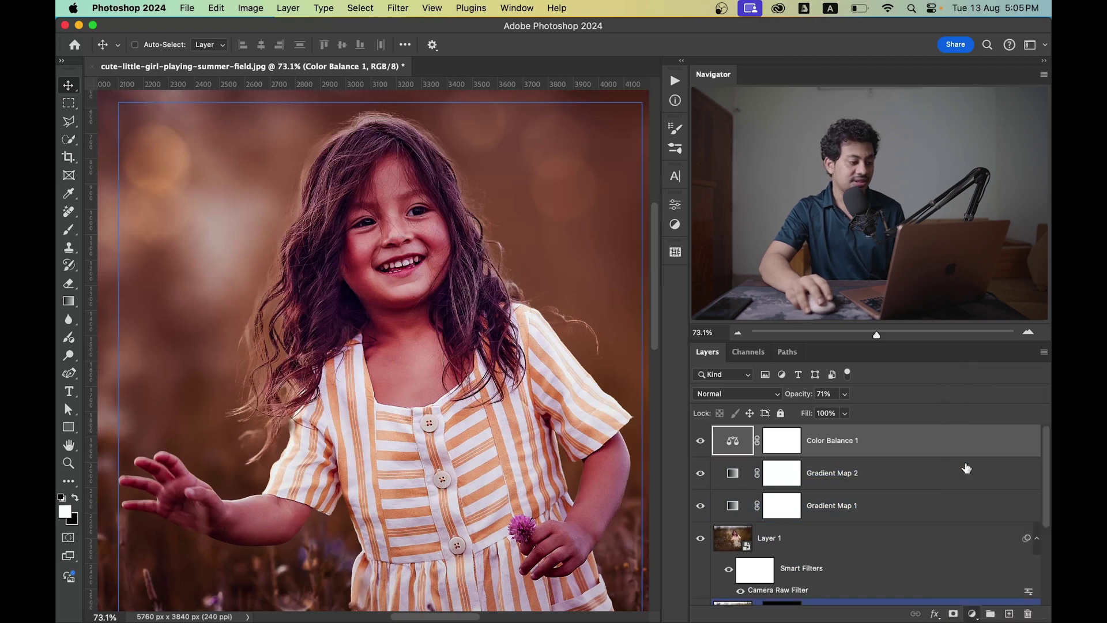
pyautogui.moveTo(544, 354); pyautogui.dragTo(538, 339)
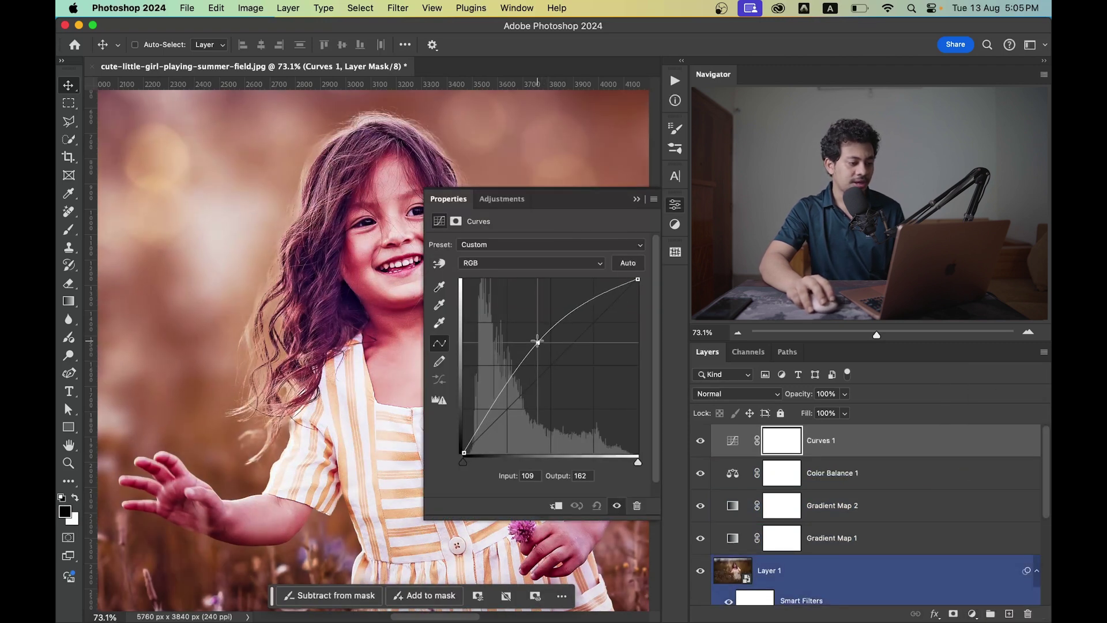
pyautogui.click(675, 205)
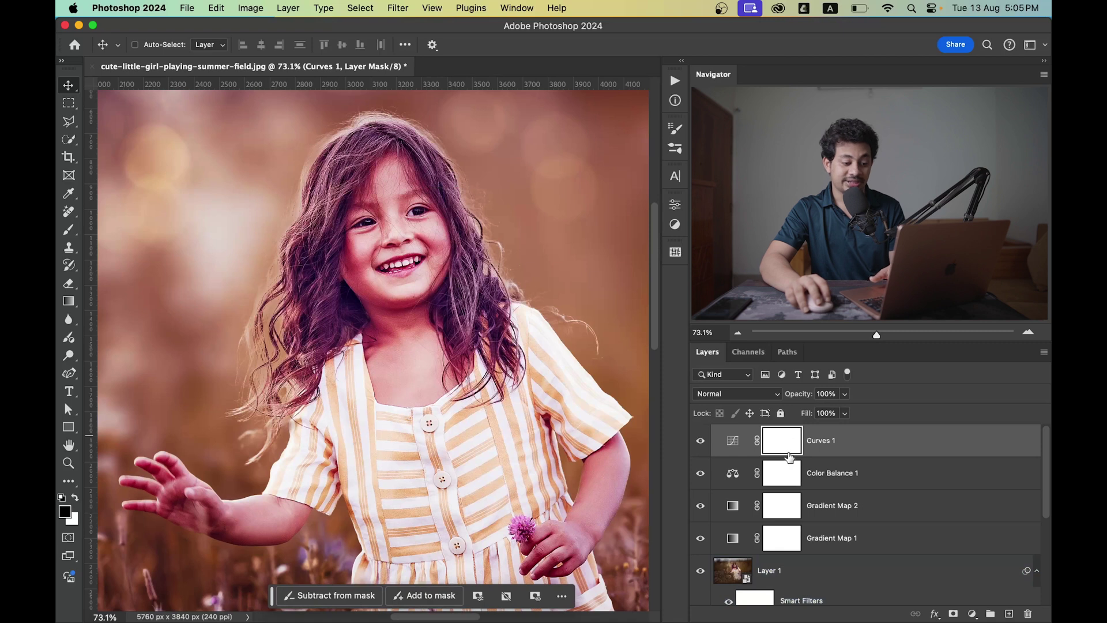
pyautogui.press('super+i')
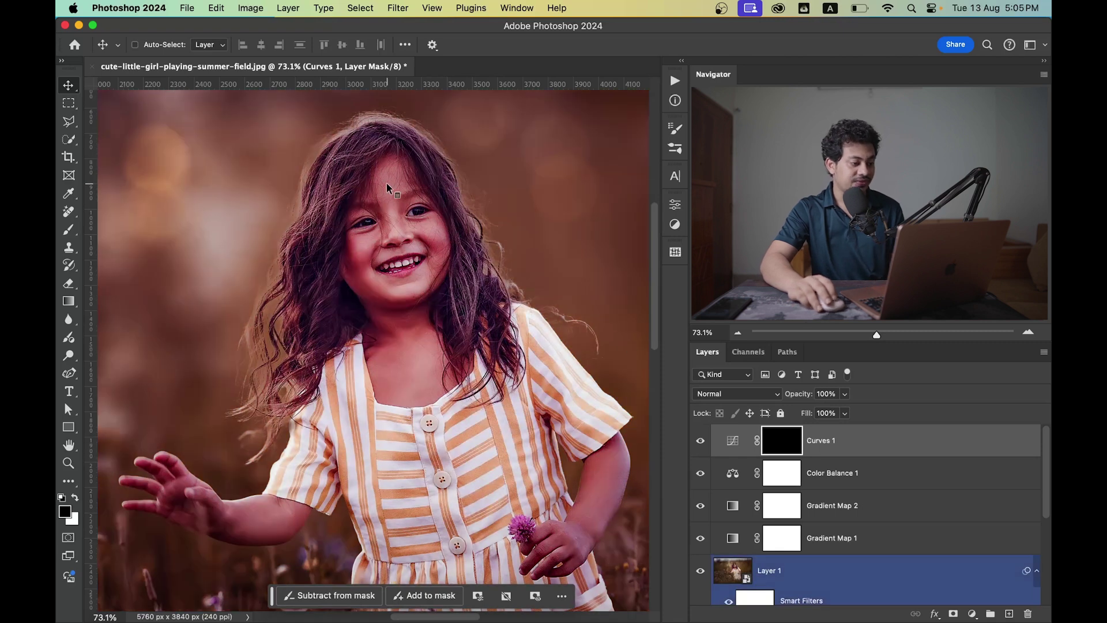
# Set up a soft white Brush with 18% opacity and 25% flow for painting on the Curves mask
pyautogui.scroll(2, 386, 182)
pyautogui.press('b')
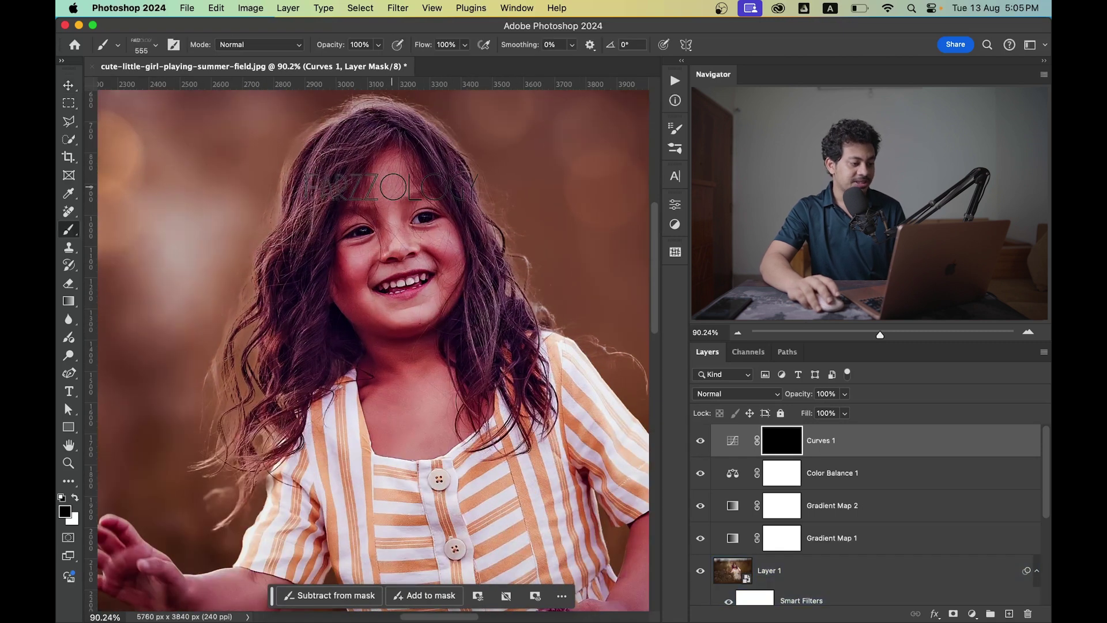
pyautogui.click(138, 50)
pyautogui.click(275, 30)
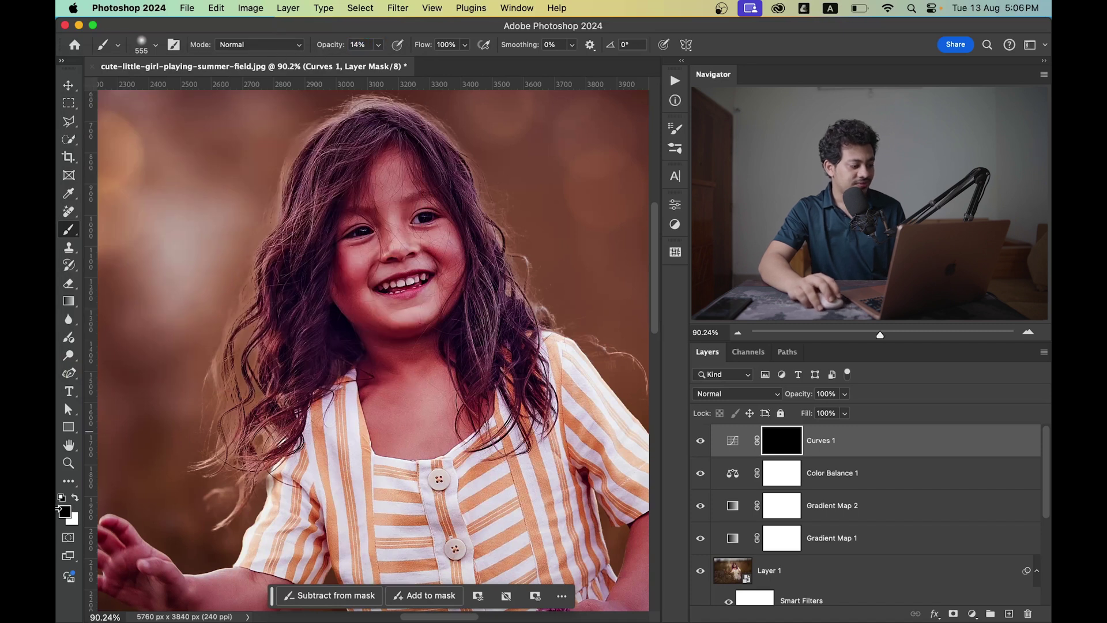
pyautogui.click(74, 498)
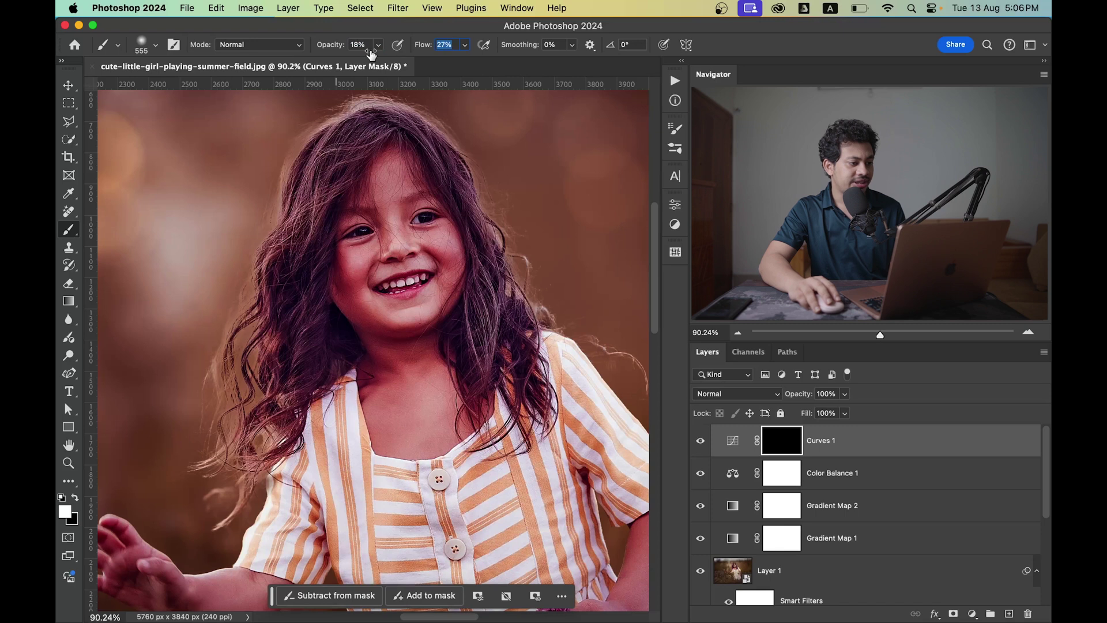
pyautogui.moveTo(369, 55); pyautogui.dragTo(372, 56)
# Paint white on the Curves mask over the girl's forehead, nose and lower face to brighten them
pyautogui.scroll(2, 405, 235)
pyautogui.moveTo(428, 237); pyautogui.dragTo(305, 236)
pyautogui.moveTo(469, 227); pyautogui.dragTo(427, 228)
pyautogui.moveTo(460, 230); pyautogui.dragTo(383, 211)
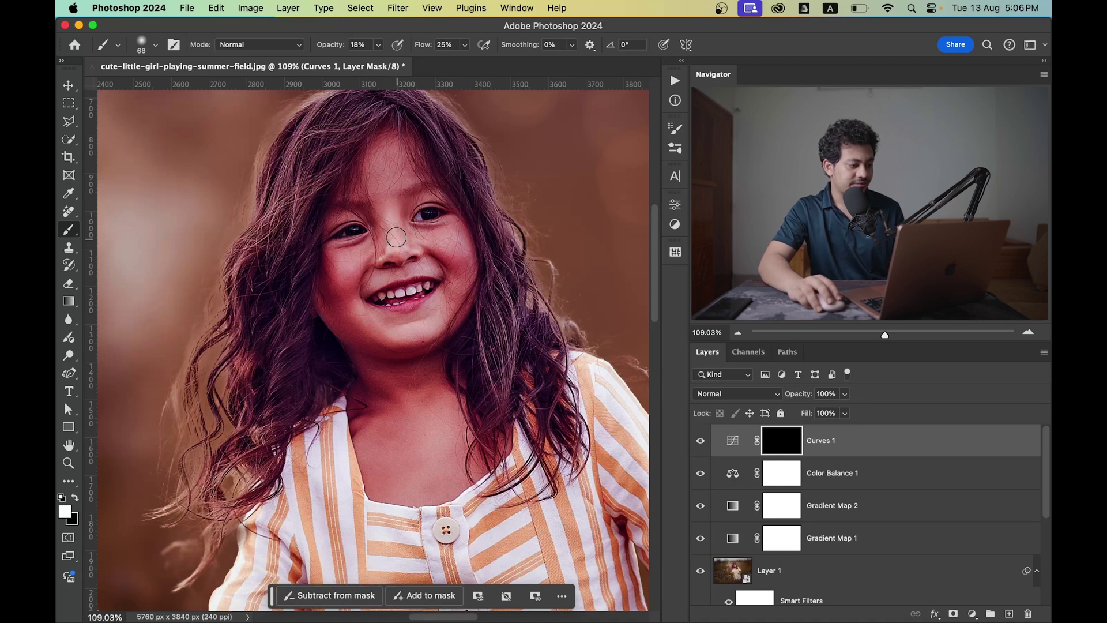
pyautogui.moveTo(387, 179); pyautogui.dragTo(386, 178)
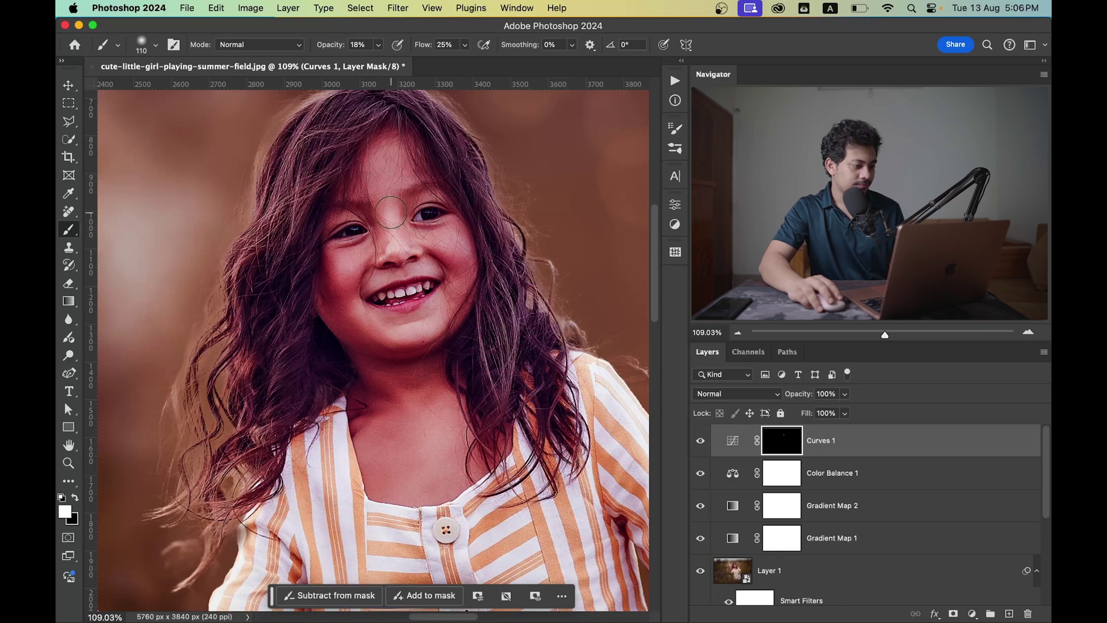
pyautogui.moveTo(393, 230); pyautogui.dragTo(401, 263)
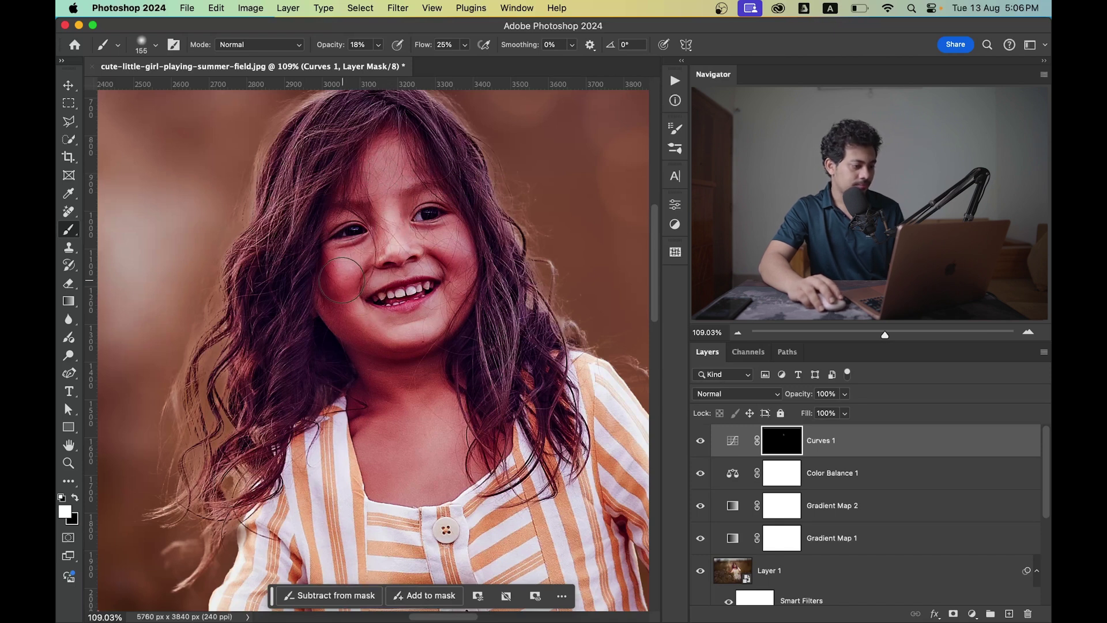
pyautogui.moveTo(432, 328); pyautogui.dragTo(425, 328)
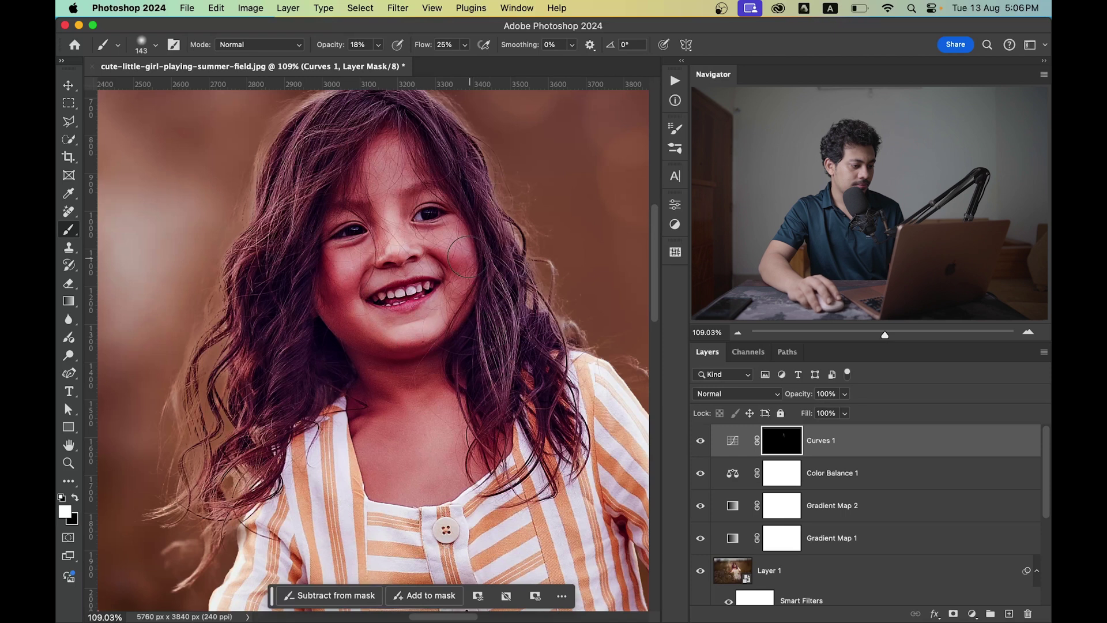
# Raise the brush opacity to 25% and brighten the nose, both cheeks and the chin on the Curves mask
pyautogui.moveTo(386, 146); pyautogui.dragTo(371, 146)
pyautogui.moveTo(397, 259); pyautogui.dragTo(383, 259)
pyautogui.moveTo(390, 214); pyautogui.dragTo(387, 221)
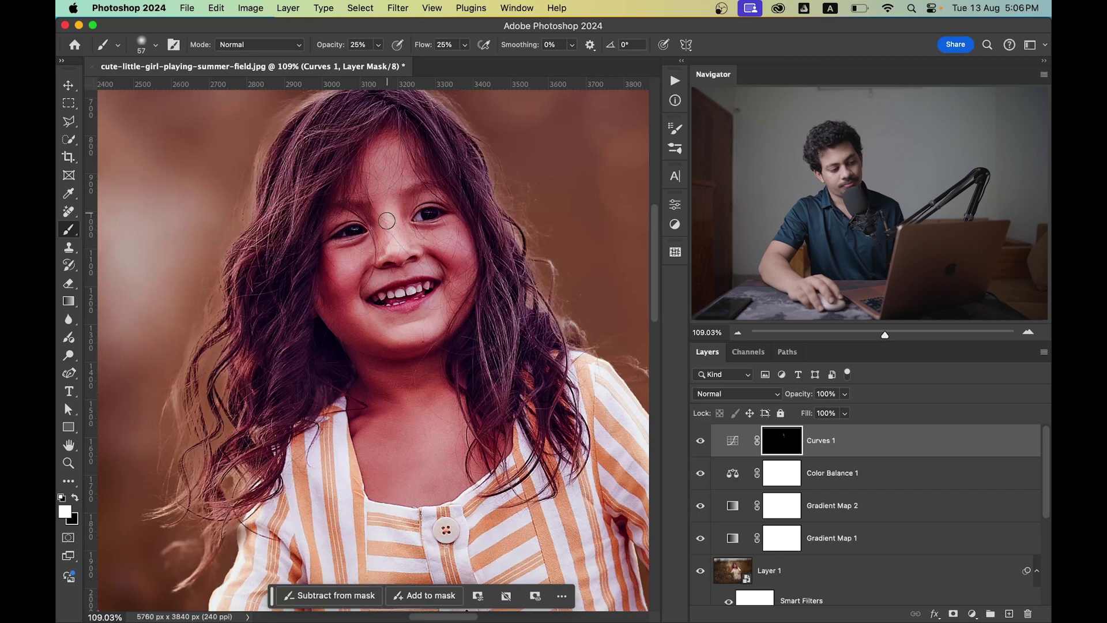
pyautogui.moveTo(408, 250); pyautogui.dragTo(452, 245)
pyautogui.click(451, 246)
pyautogui.click(339, 272)
pyautogui.moveTo(400, 331)
pyautogui.mouseDown()
pyautogui.moveTo(390, 172)
pyautogui.moveTo(378, 177)
pyautogui.moveTo(402, 381)
pyautogui.mouseUp()
# Paint white on the Curves mask over the girl's arms and hands to brighten them
pyautogui.scroll(-1, 386, 239)
pyautogui.scroll(-6, 403, 367)
pyautogui.scroll(6, 348, 474)
pyautogui.moveTo(367, 416)
pyautogui.mouseDown()
pyautogui.moveTo(224, 396)
pyautogui.moveTo(276, 400)
pyautogui.mouseUp()
pyautogui.moveTo(582, 323); pyautogui.dragTo(187, 354)
pyautogui.moveTo(407, 384)
pyautogui.mouseDown()
pyautogui.moveTo(319, 494)
pyautogui.moveTo(416, 382)
pyautogui.mouseUp()
pyautogui.moveTo(267, 344); pyautogui.dragTo(449, 319)
pyautogui.scroll(-2, 342, 296)
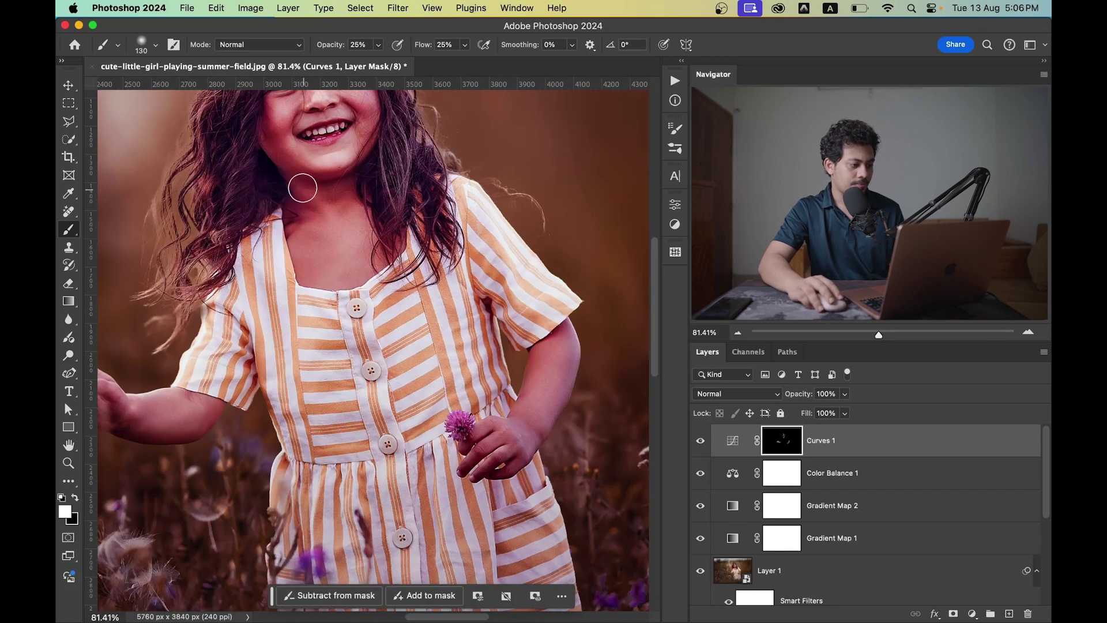
# Brighten the girl's eyes on the Curves mask with a 25-pixel brush
pyautogui.scroll(-6, 347, 245)
pyautogui.moveTo(343, 161); pyautogui.dragTo(371, 237)
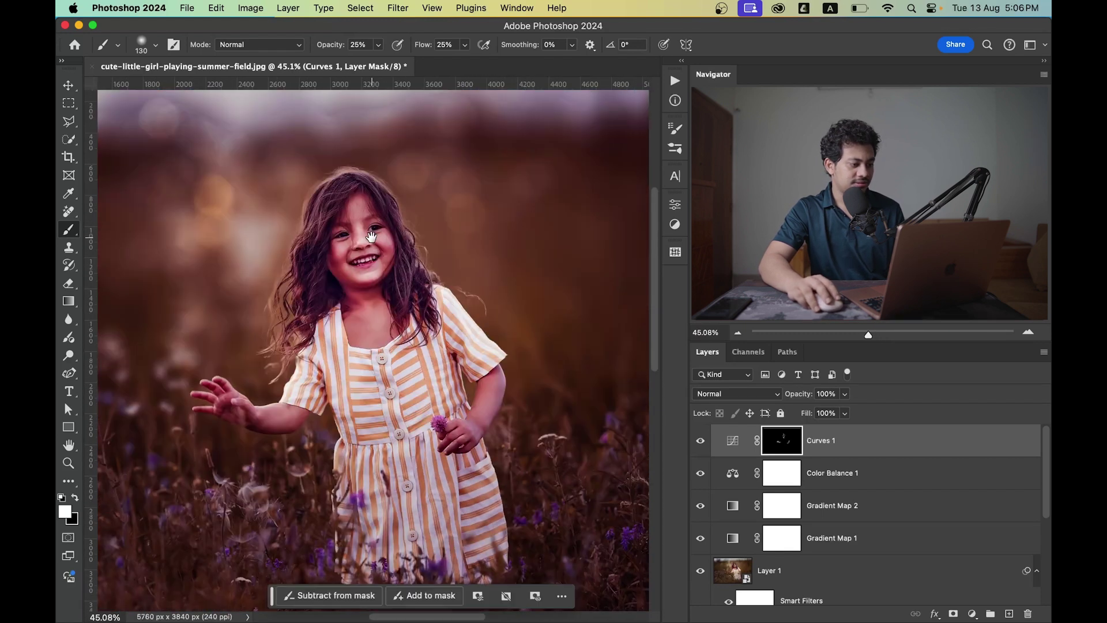
pyautogui.scroll(10, 345, 225)
pyautogui.moveTo(410, 271); pyautogui.dragTo(360, 271)
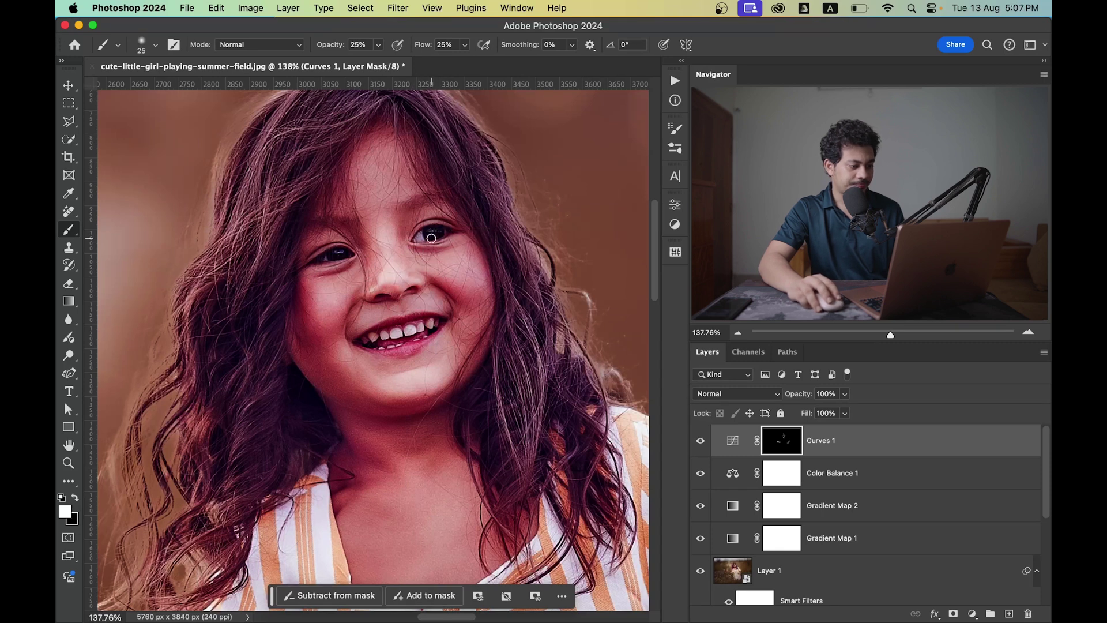
# Compare the whole photo with and without the Curves layer, and reduce that layer's opacity to 79%
pyautogui.press('super+0')
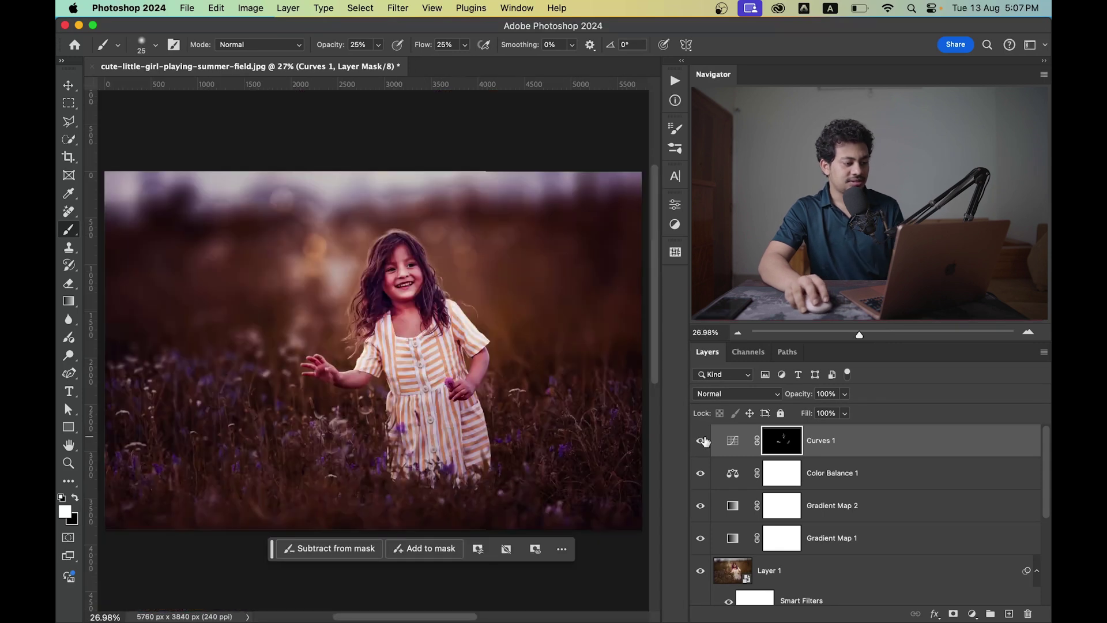
pyautogui.click(699, 440)
pyautogui.click(699, 440)
pyautogui.click(699, 440)
pyautogui.click(699, 440)
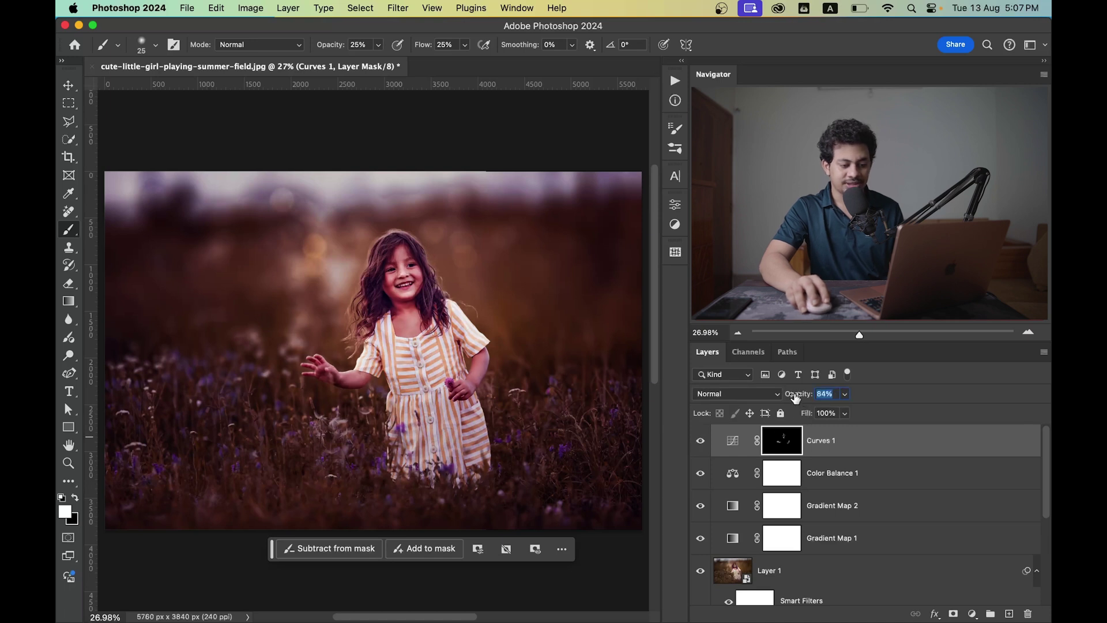
pyautogui.click(732, 440)
pyautogui.click(699, 444)
pyautogui.click(698, 444)
pyautogui.click(699, 441)
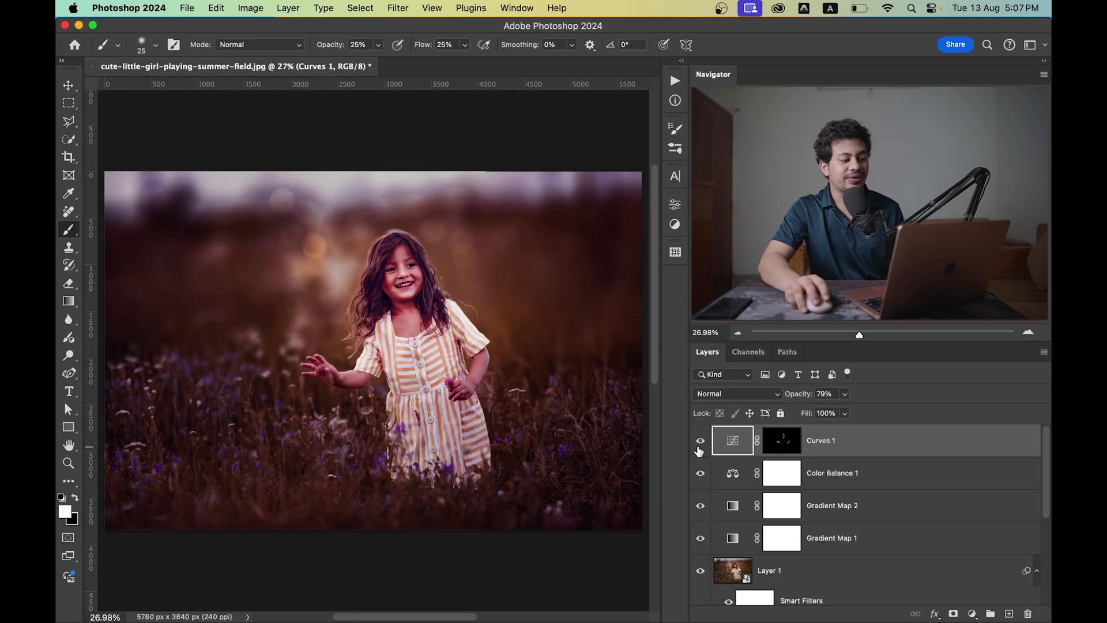
pyautogui.scroll(-2, 413, 329)
pyautogui.scroll(1, 451, 325)
pyautogui.click(701, 441)
pyautogui.click(700, 442)
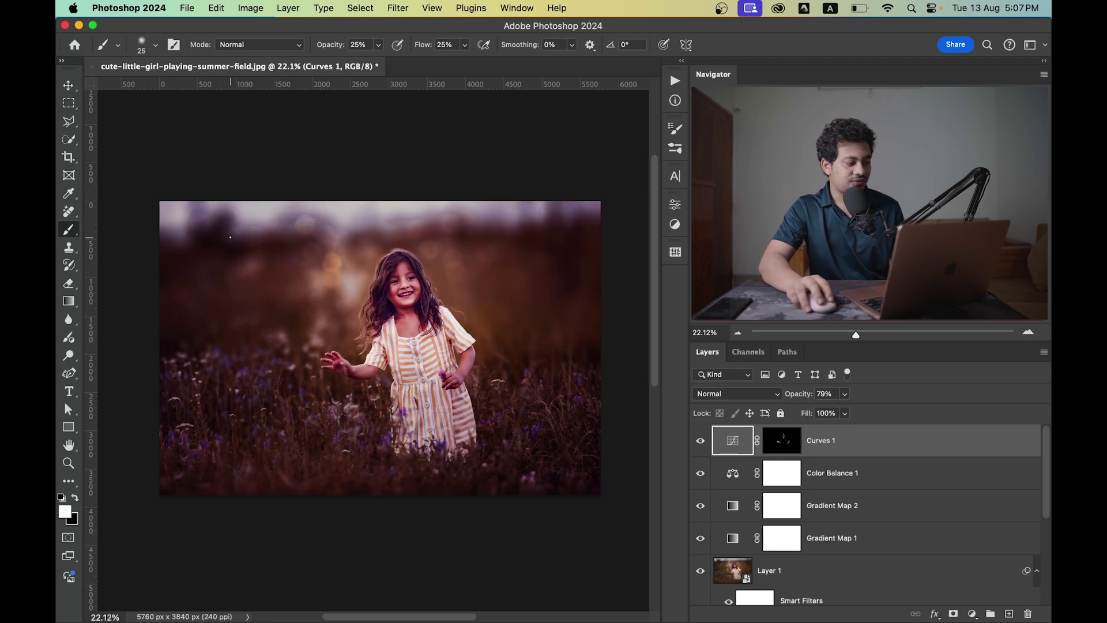
# Place the high_quality_lens_flares_in_png_05 image as an embedded layer and set its blend mode to Screen
pyautogui.click(186, 8)
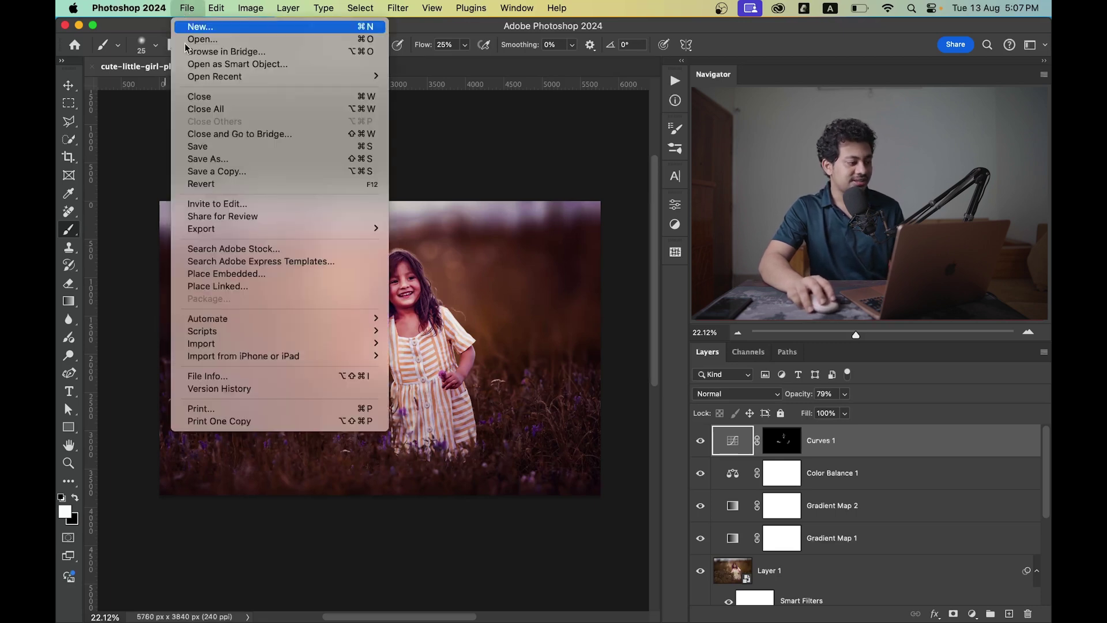
pyautogui.click(261, 274)
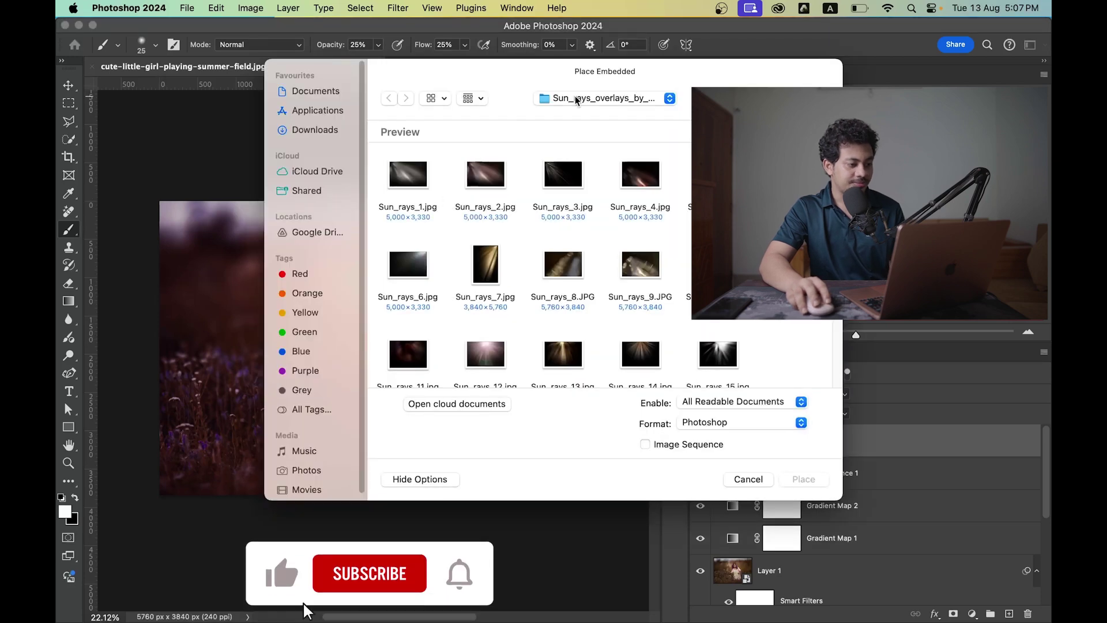
pyautogui.click(575, 99)
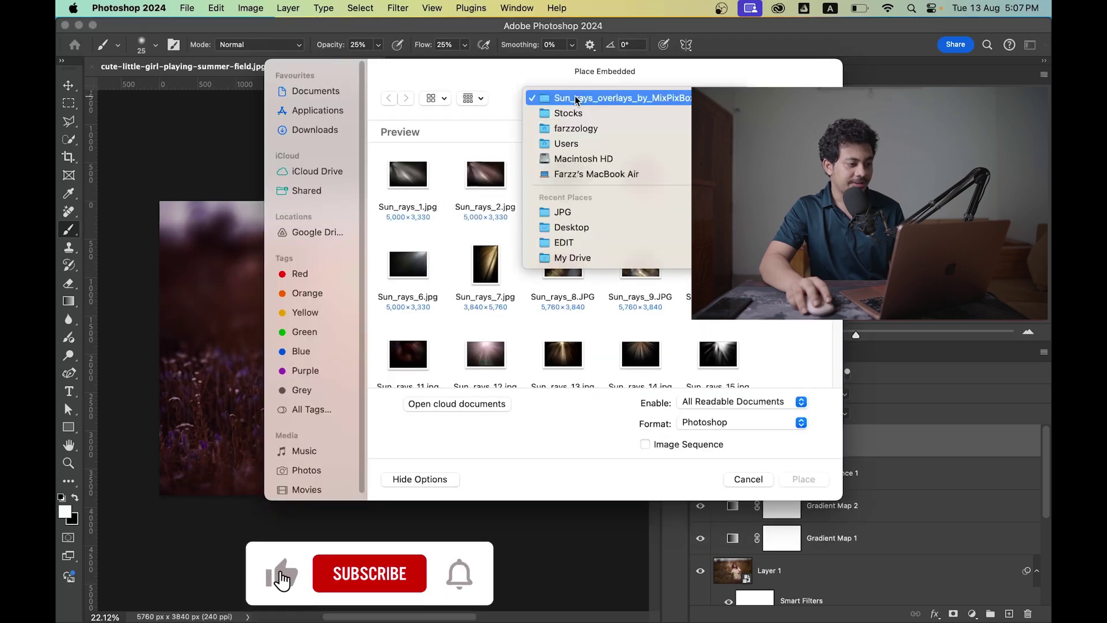
pyautogui.click(568, 110)
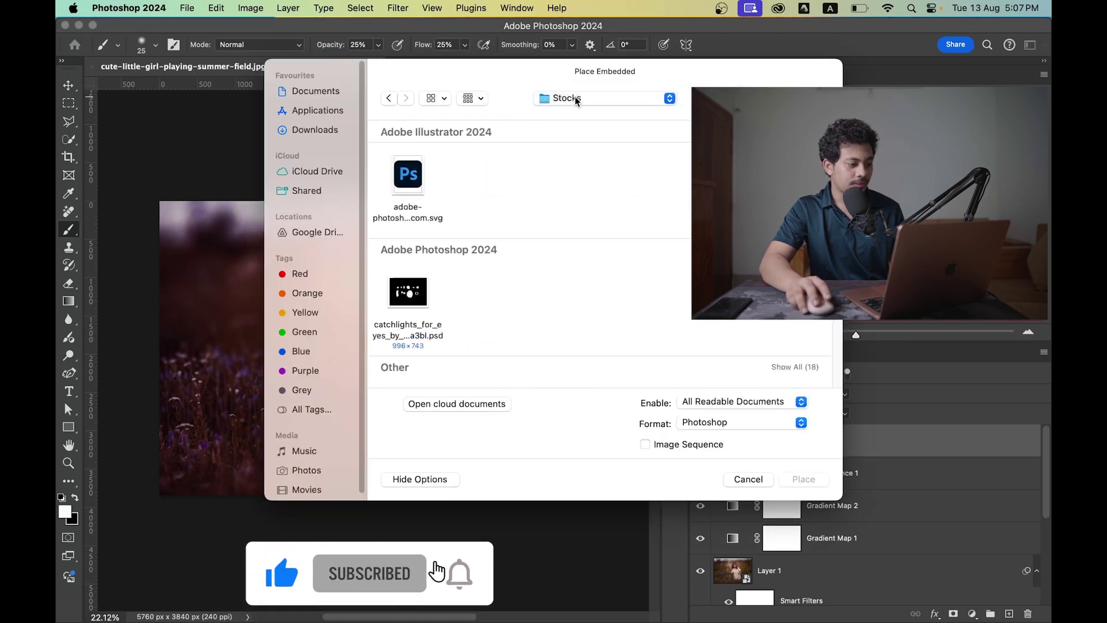
pyautogui.doubleClick(410, 300)
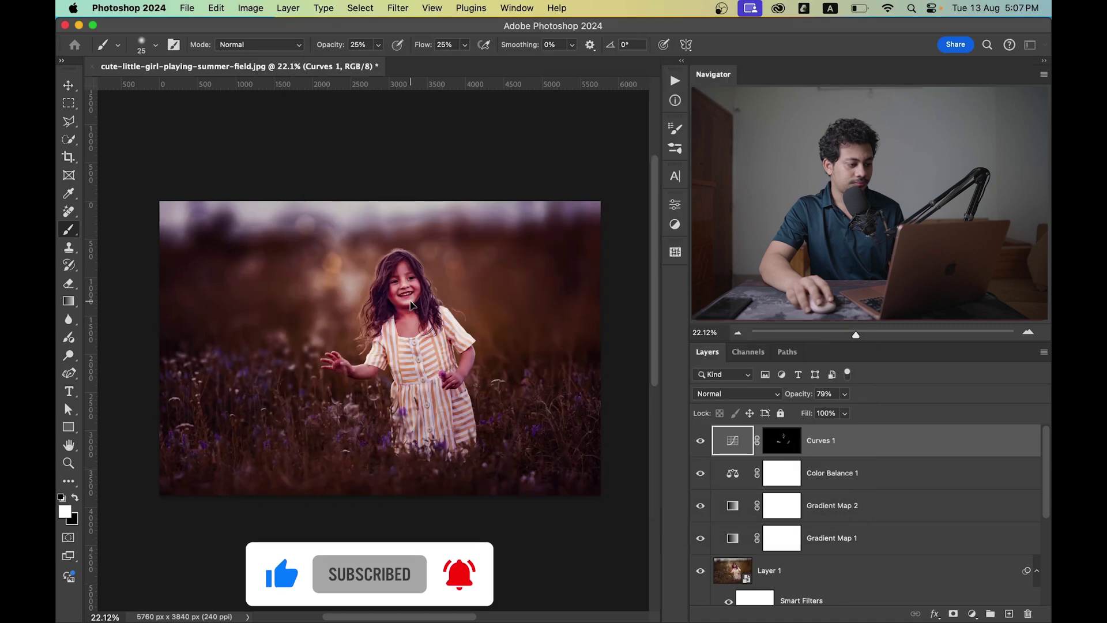
pyautogui.click(775, 398)
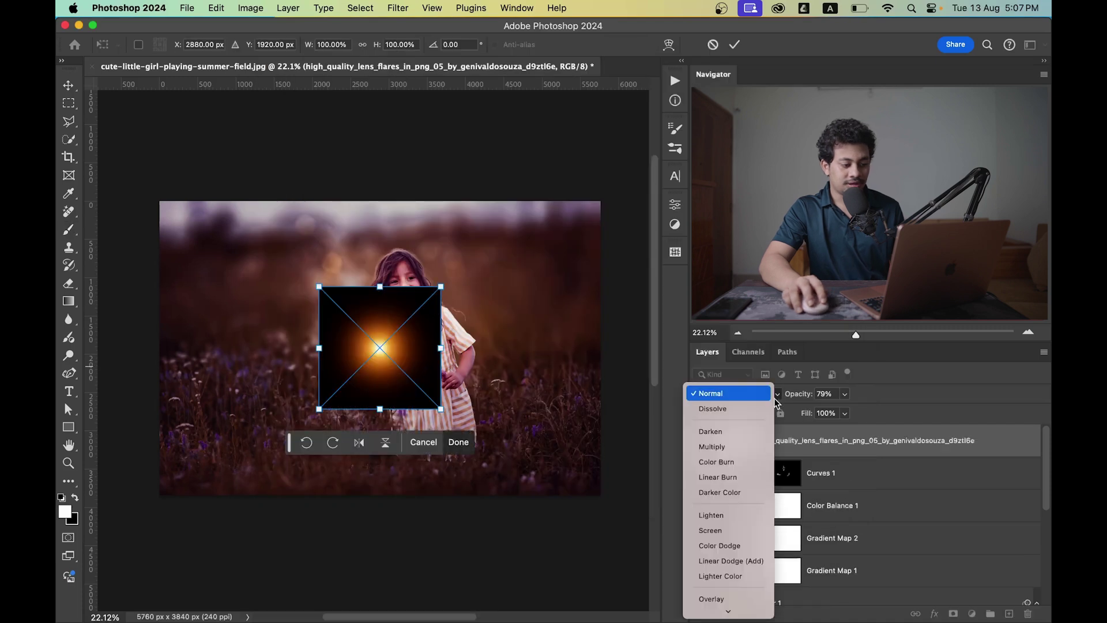
pyautogui.click(701, 533)
# Enlarge the lens flare to about 613% and position its glow at the photo's upper-left corner
pyautogui.moveTo(440, 409); pyautogui.dragTo(537, 505)
pyautogui.moveTo(473, 398); pyautogui.dragTo(323, 260)
pyautogui.moveTo(380, 358); pyautogui.dragTo(504, 500)
pyautogui.moveTo(356, 268); pyautogui.dragTo(359, 244)
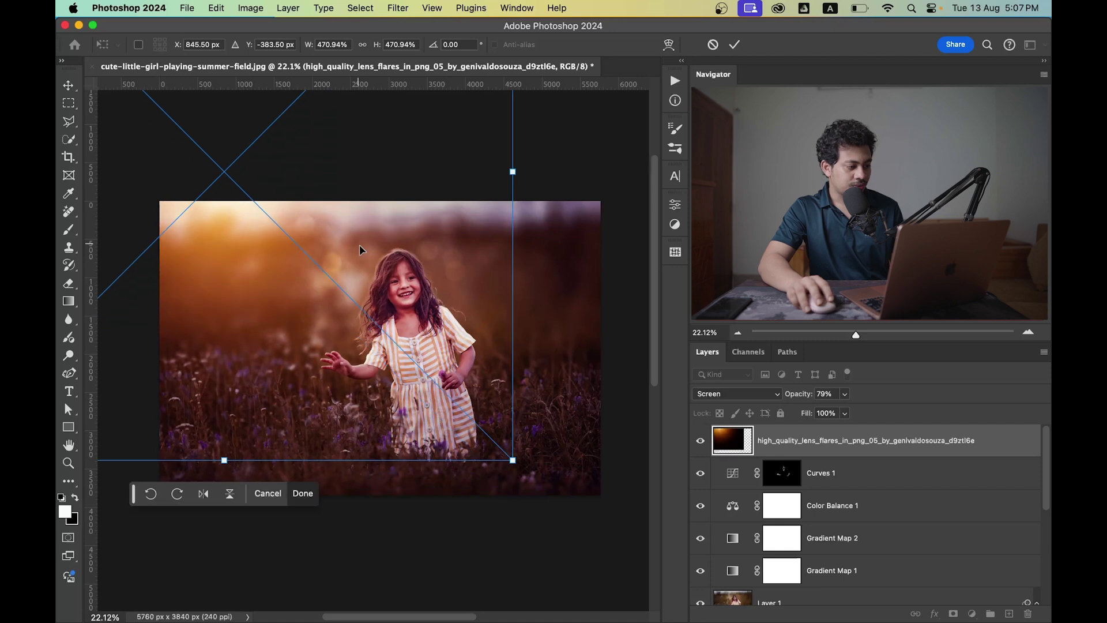
pyautogui.moveTo(513, 460); pyautogui.dragTo(549, 497)
pyautogui.moveTo(321, 336); pyautogui.dragTo(338, 316)
pyautogui.moveTo(237, 480); pyautogui.dragTo(241, 533)
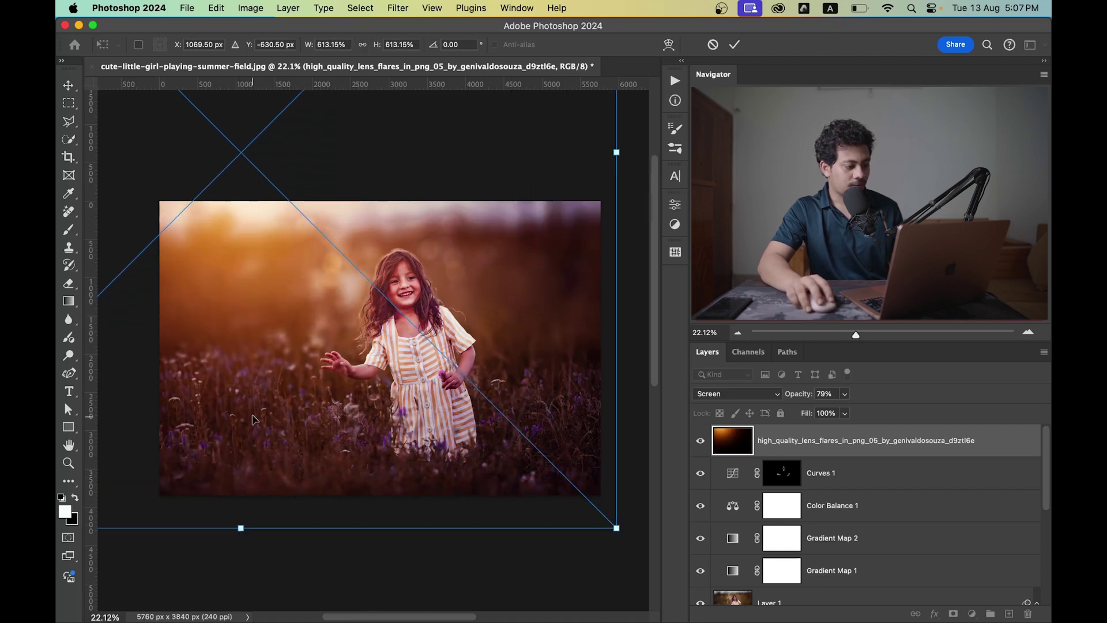
pyautogui.moveTo(253, 418); pyautogui.dragTo(258, 405)
pyautogui.press('Return')
pyautogui.press('b')
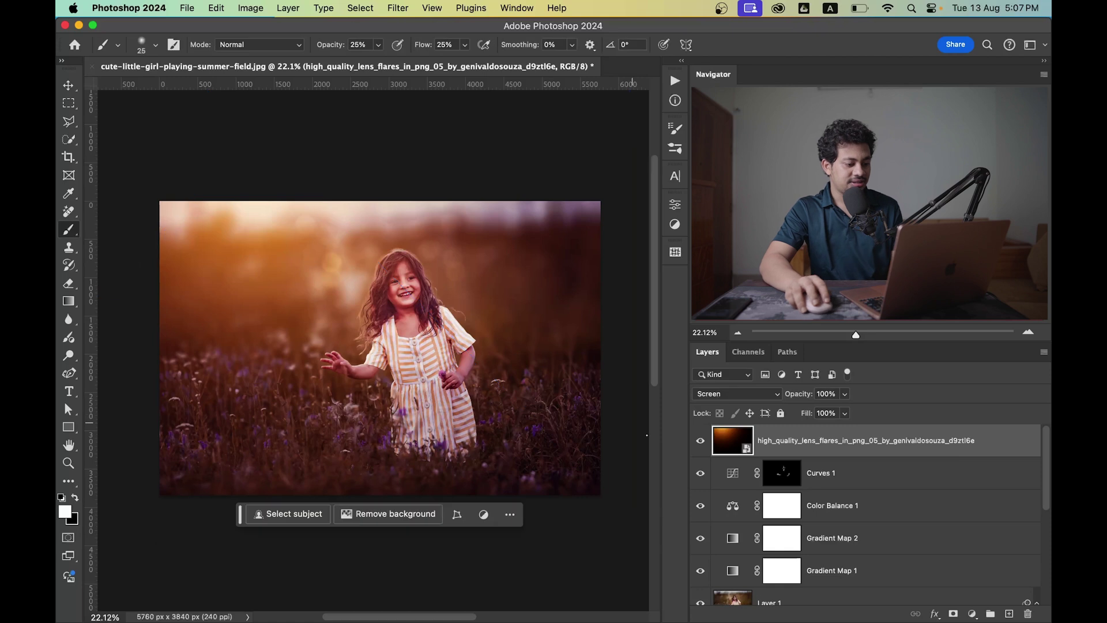
# Compare the photo with and without the lens flare, and shift the flare slightly further up and left
pyautogui.click(699, 441)
pyautogui.click(699, 441)
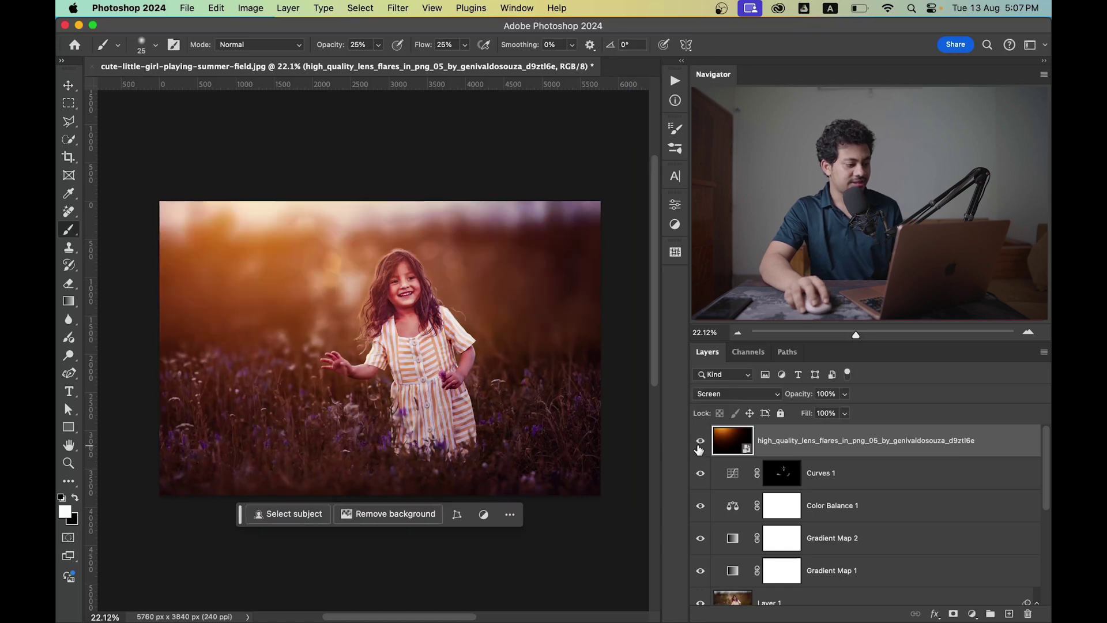
pyautogui.hotkey('ctrl', 't')
pyautogui.moveTo(572, 420)
pyautogui.mouseDown()
pyautogui.moveTo(532, 393)
pyautogui.moveTo(550, 394)
pyautogui.mouseUp()
pyautogui.press('Return')
pyautogui.press('b')
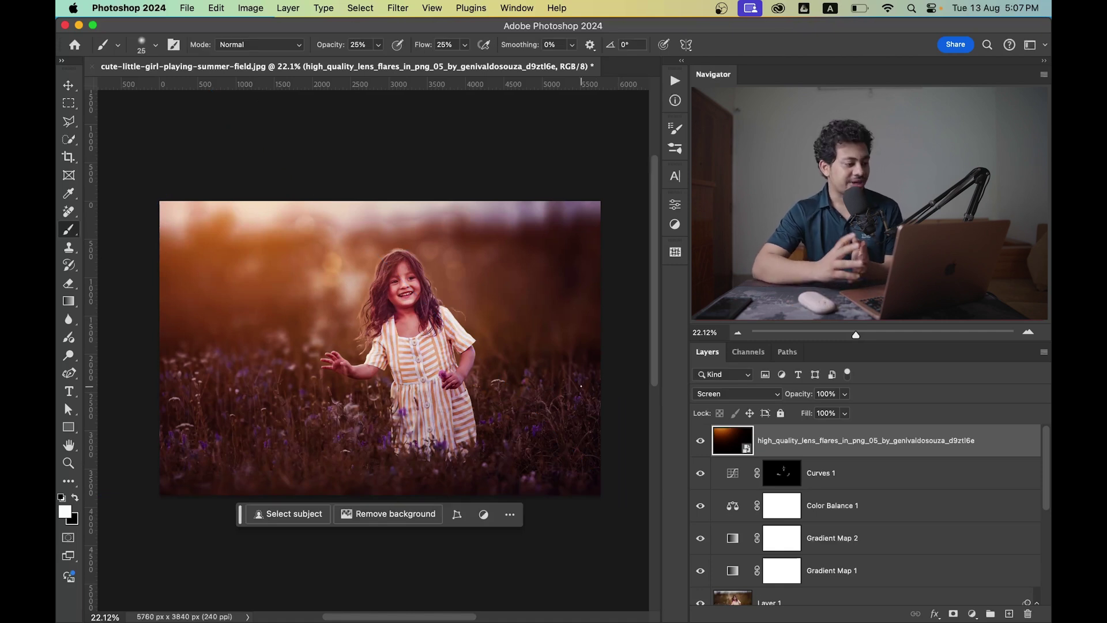
# Place the effect_stock_02 particle image as an embedded layer, scale it to about 124.5% and set its blend mode to Screen
pyautogui.click(188, 8)
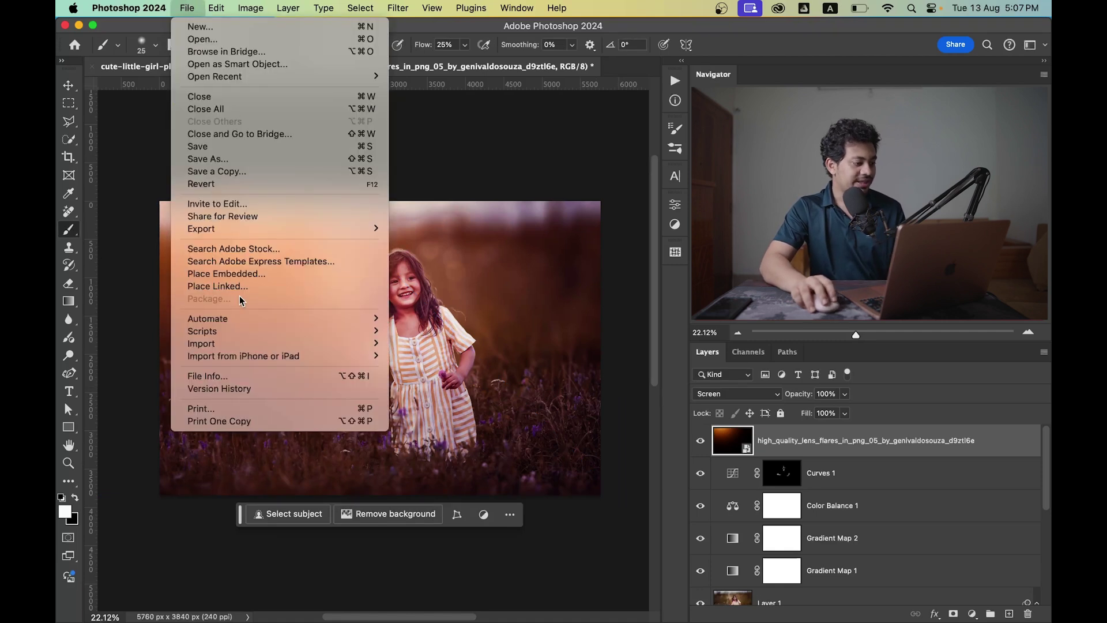
pyautogui.click(254, 280)
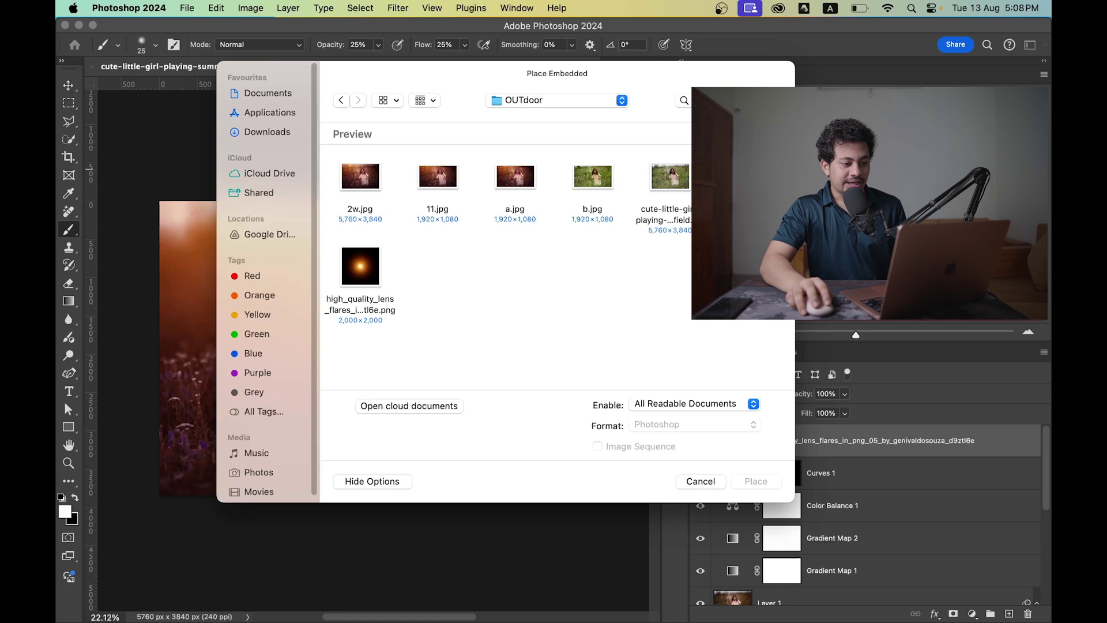
pyautogui.doubleClick(750, 179)
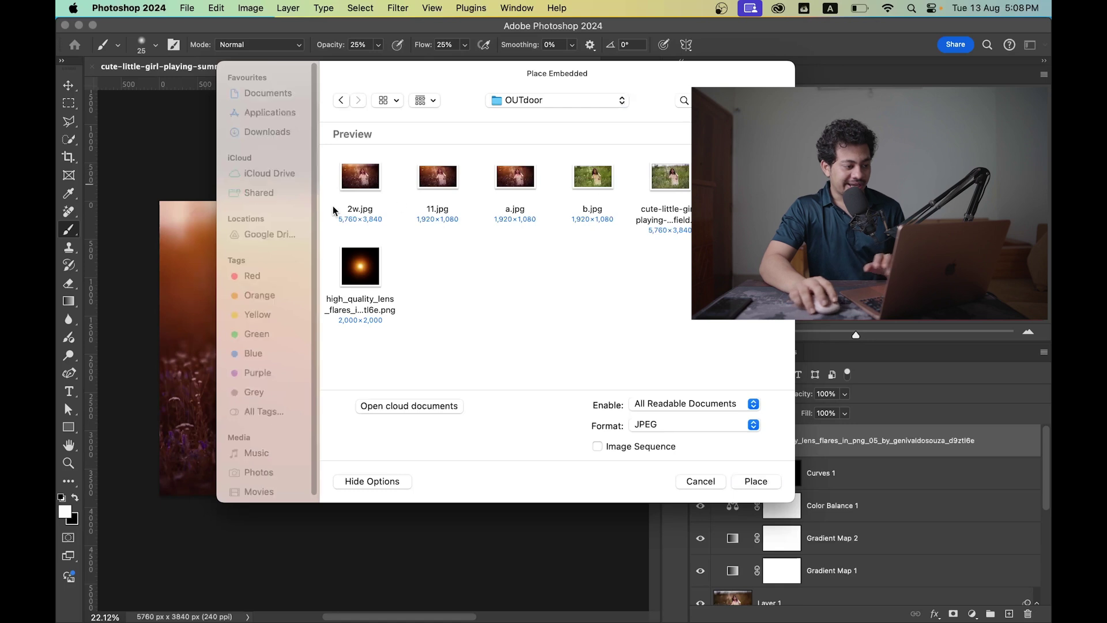
pyautogui.moveTo(380, 224); pyautogui.dragTo(379, 184)
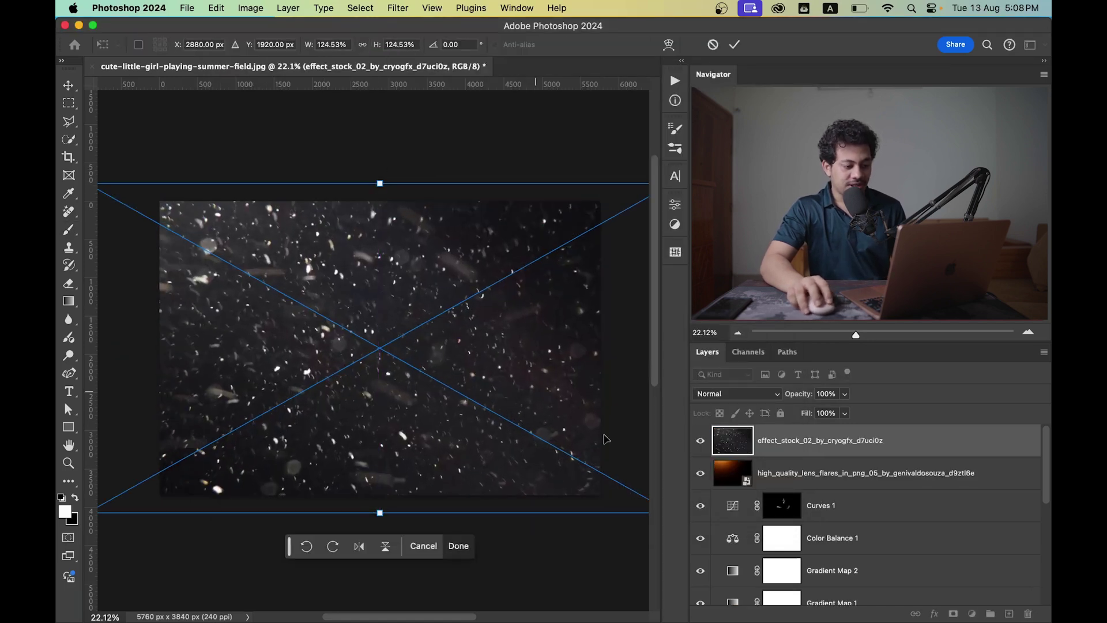
pyautogui.click(734, 396)
pyautogui.click(727, 529)
# Shift the particle overlay slightly up and left, and move its layer directly below the lens flare layer
pyautogui.moveTo(536, 372); pyautogui.dragTo(510, 350)
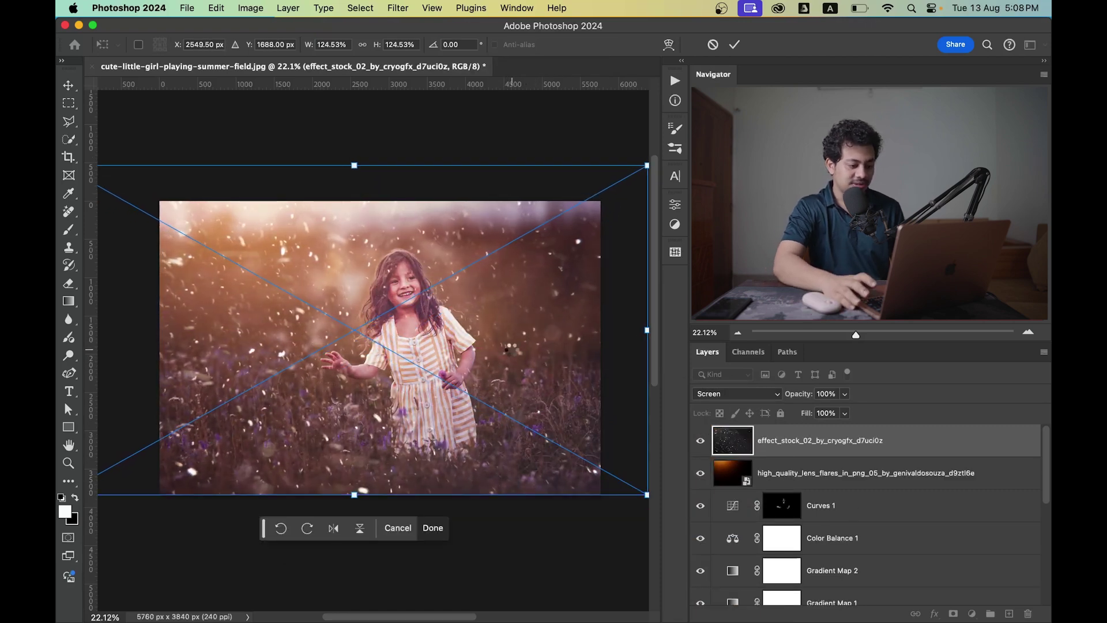
pyautogui.press('Return')
pyautogui.press('b')
pyautogui.moveTo(856, 452); pyautogui.dragTo(736, 489)
# Darken the particle layer's background with a Levels adjustment, raising the shadow input level to 72
pyautogui.press('super+l')
pyautogui.moveTo(591, 131); pyautogui.dragTo(563, 132)
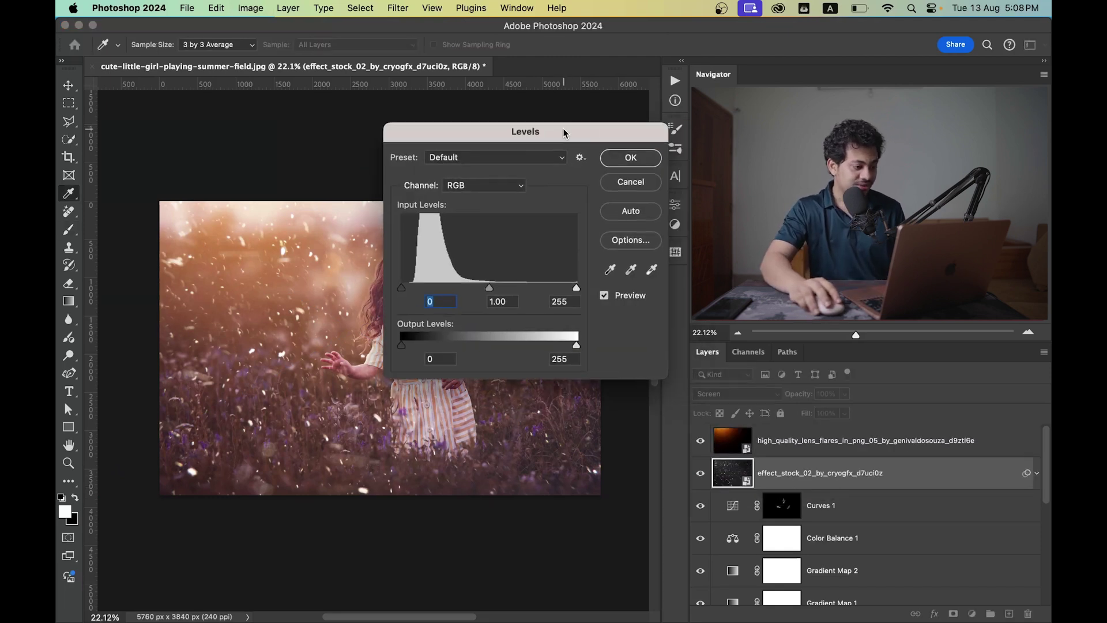
pyautogui.hscroll(5, 337, 249)
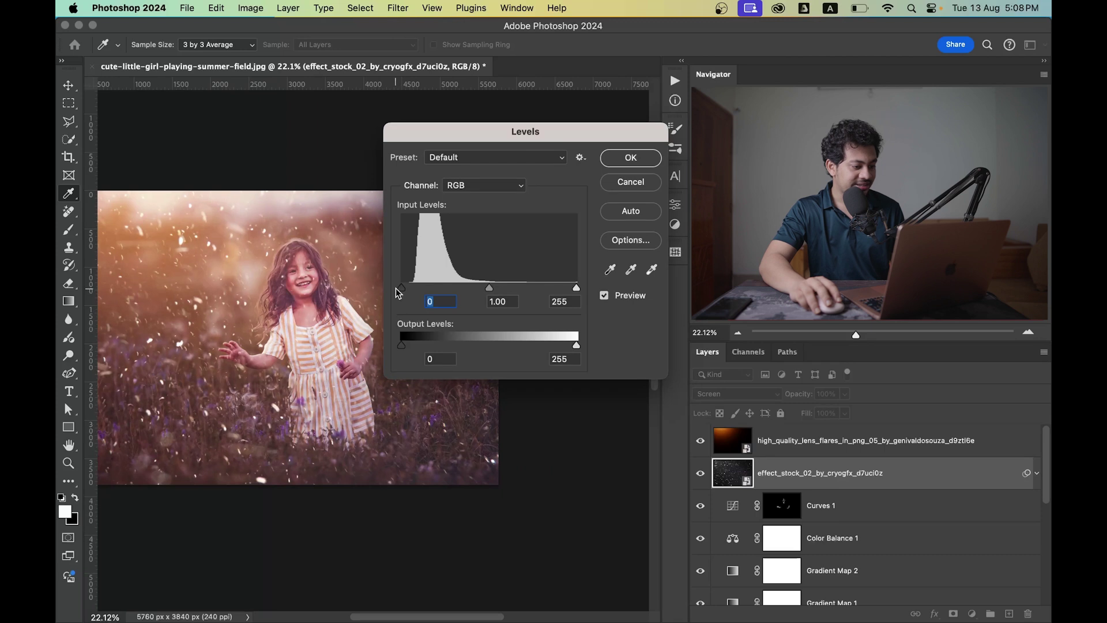
pyautogui.moveTo(401, 291); pyautogui.dragTo(454, 300)
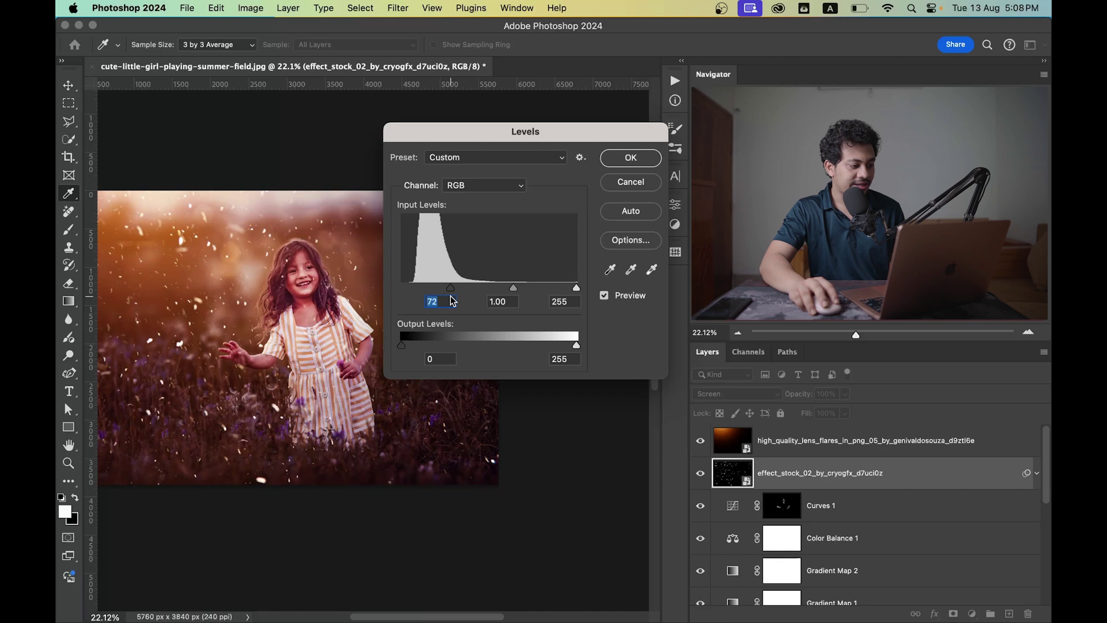
pyautogui.click(630, 158)
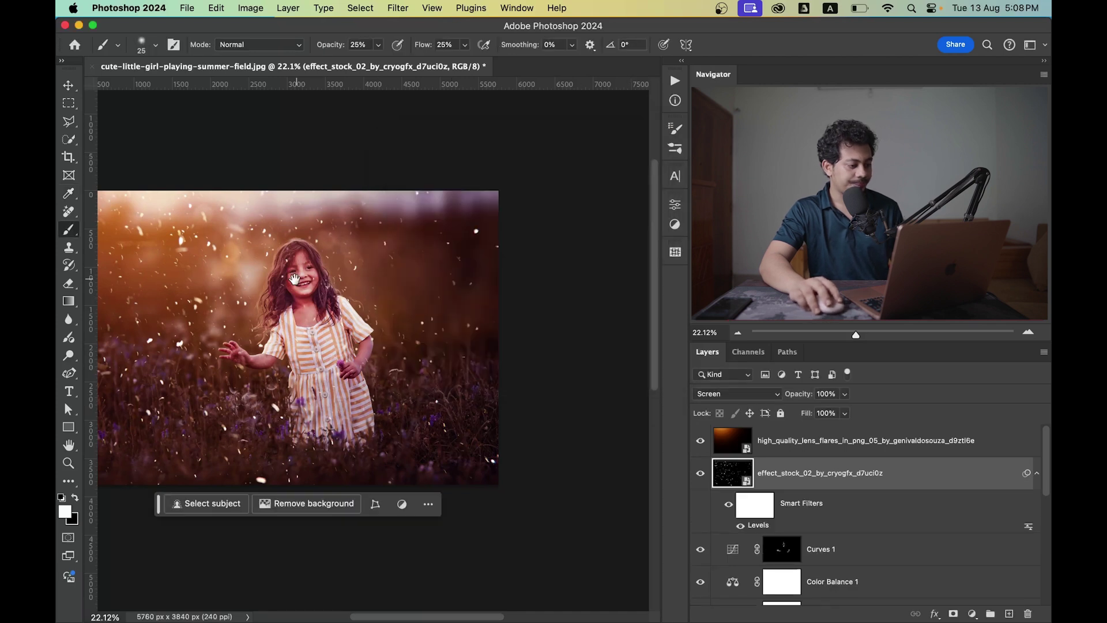
# Transform the particle overlay, adjusting its size and position to fit over the photo
pyautogui.moveTo(294, 279); pyautogui.dragTo(407, 268)
pyautogui.press('super+t')
pyautogui.moveTo(279, 272); pyautogui.dragTo(348, 282)
pyautogui.moveTo(536, 244); pyautogui.dragTo(477, 252)
pyautogui.moveTo(374, 145); pyautogui.dragTo(376, 127)
pyautogui.moveTo(367, 261); pyautogui.dragTo(379, 257)
pyautogui.press('Return')
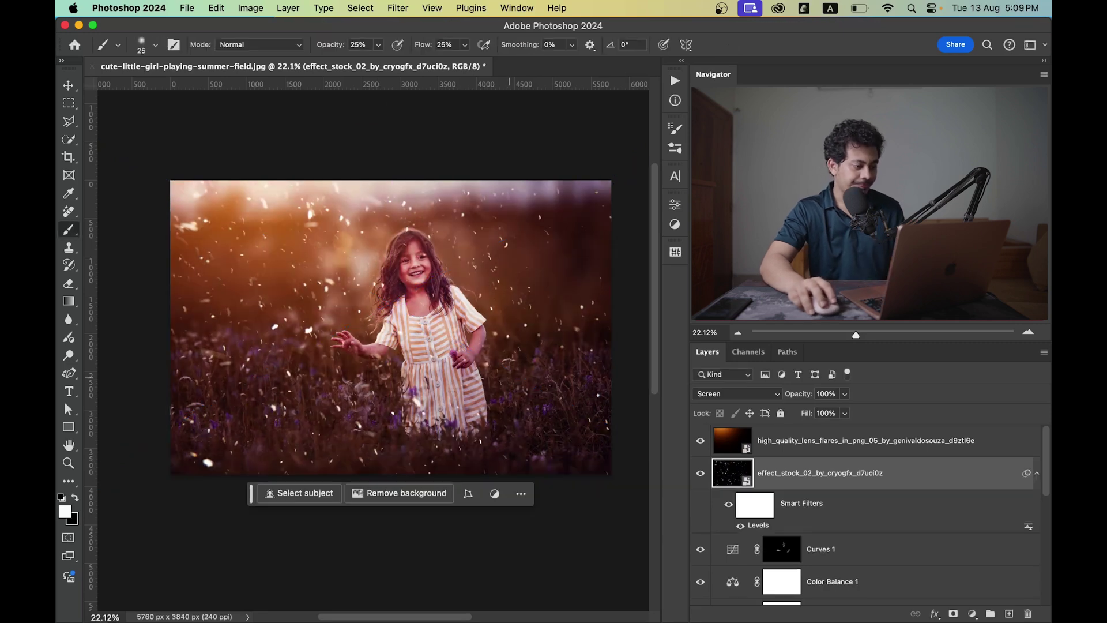
# Add a mask to the particle layer and paint black with a 97 px brush at 100% opacity and flow to hide the particles on the girl's face
pyautogui.moveTo(491, 353); pyautogui.dragTo(471, 360)
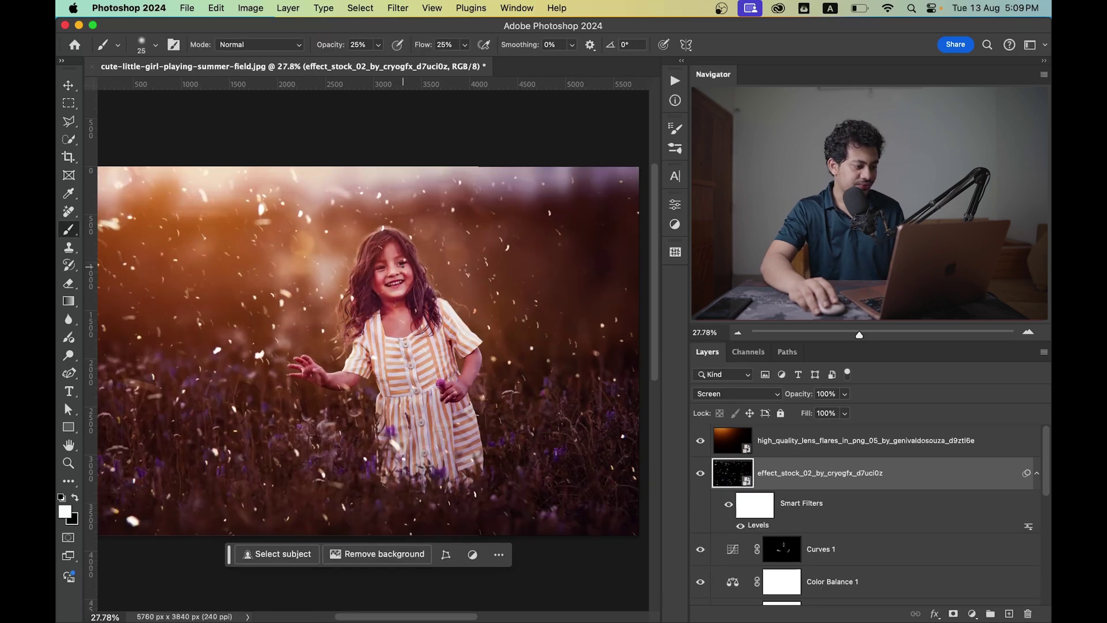
pyautogui.scroll(5, 403, 269)
pyautogui.scroll(-1, 403, 269)
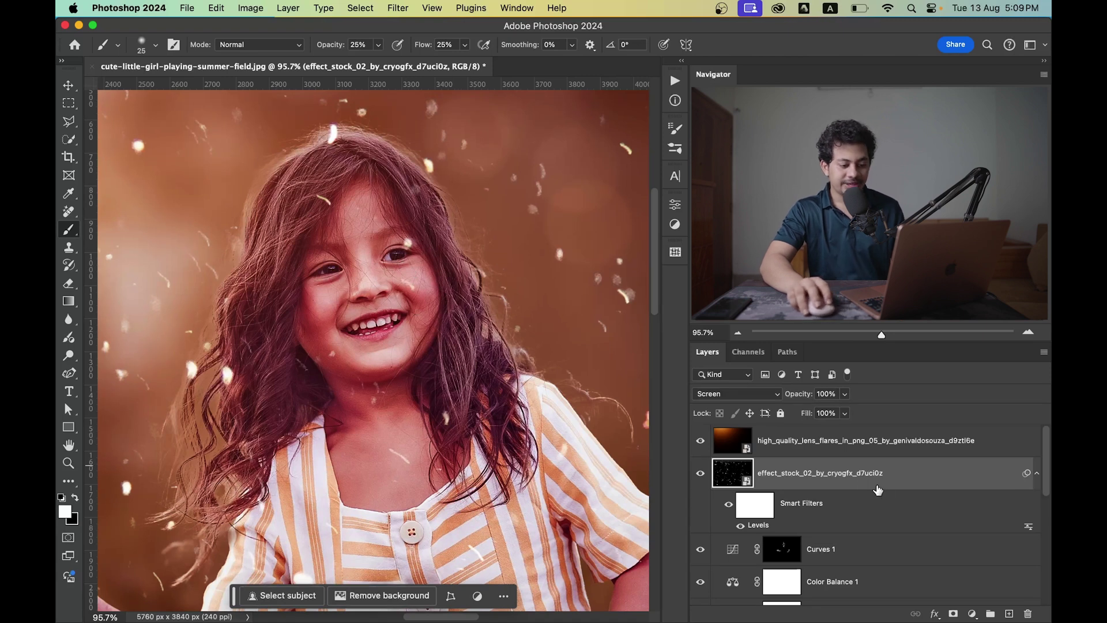
pyautogui.click(953, 614)
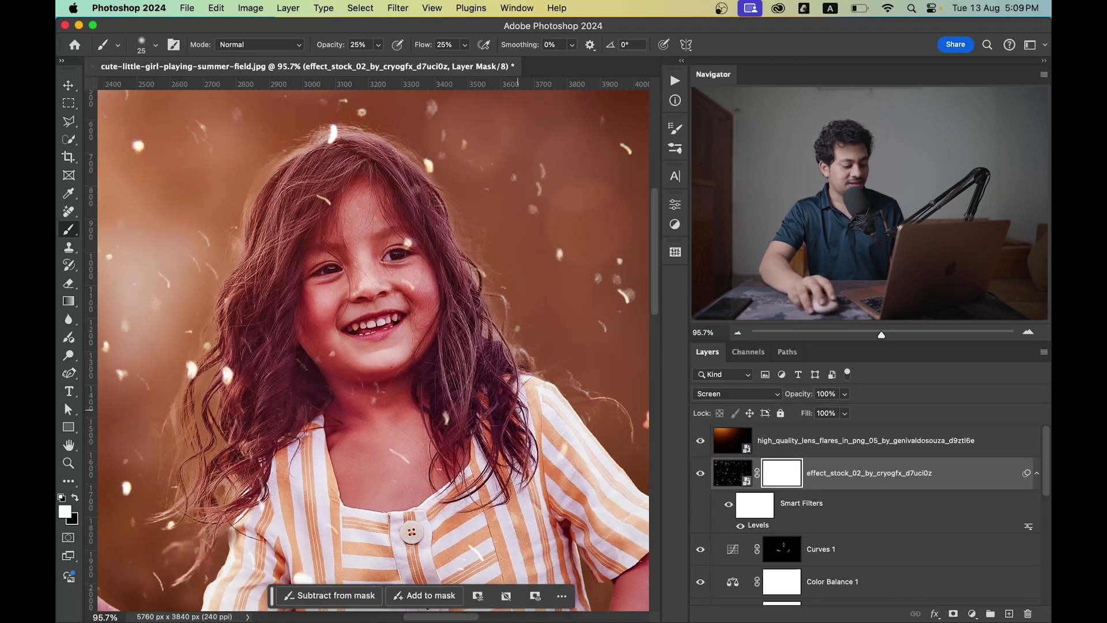
pyautogui.moveTo(378, 248); pyautogui.dragTo(406, 246)
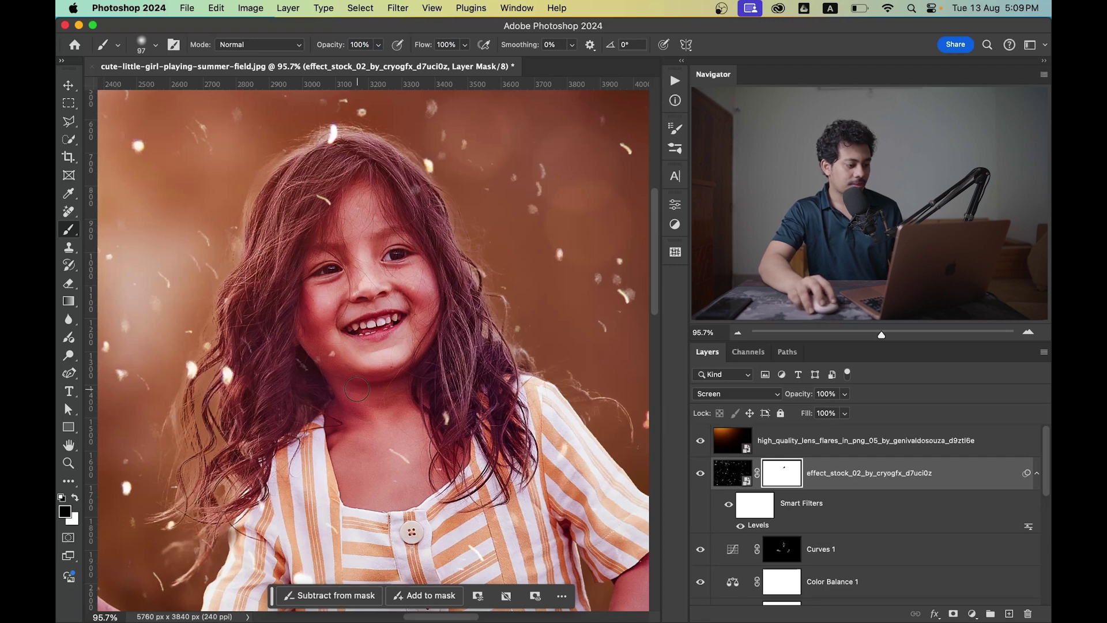
# Compare the finished edit with the original photo by toggling all layers above the Background off and on
pyautogui.press('super+0')
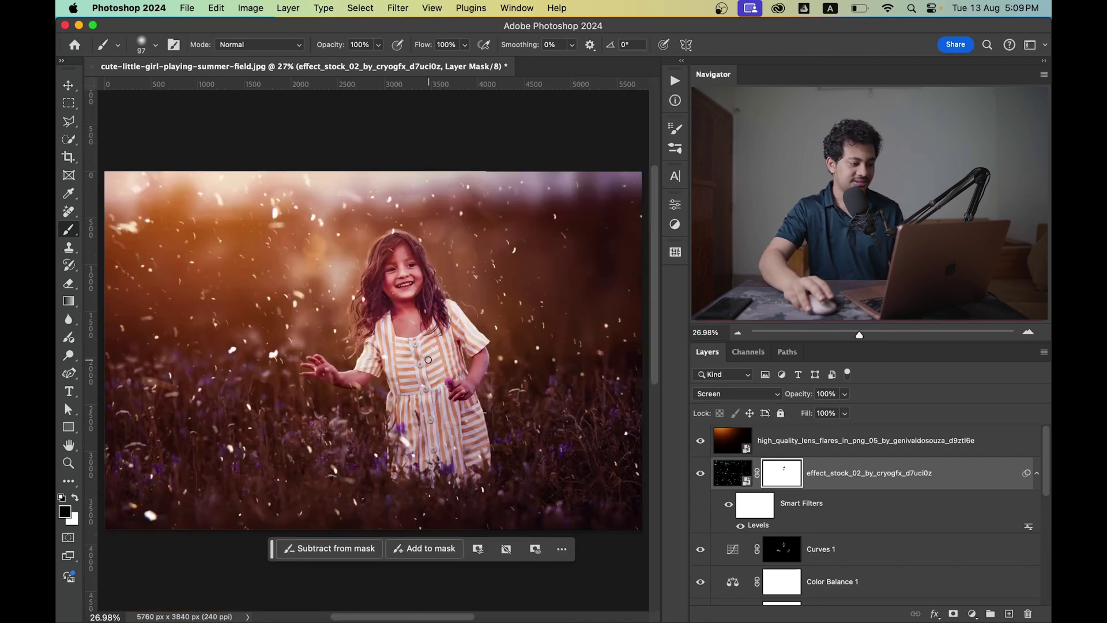
pyautogui.press('super+minus')
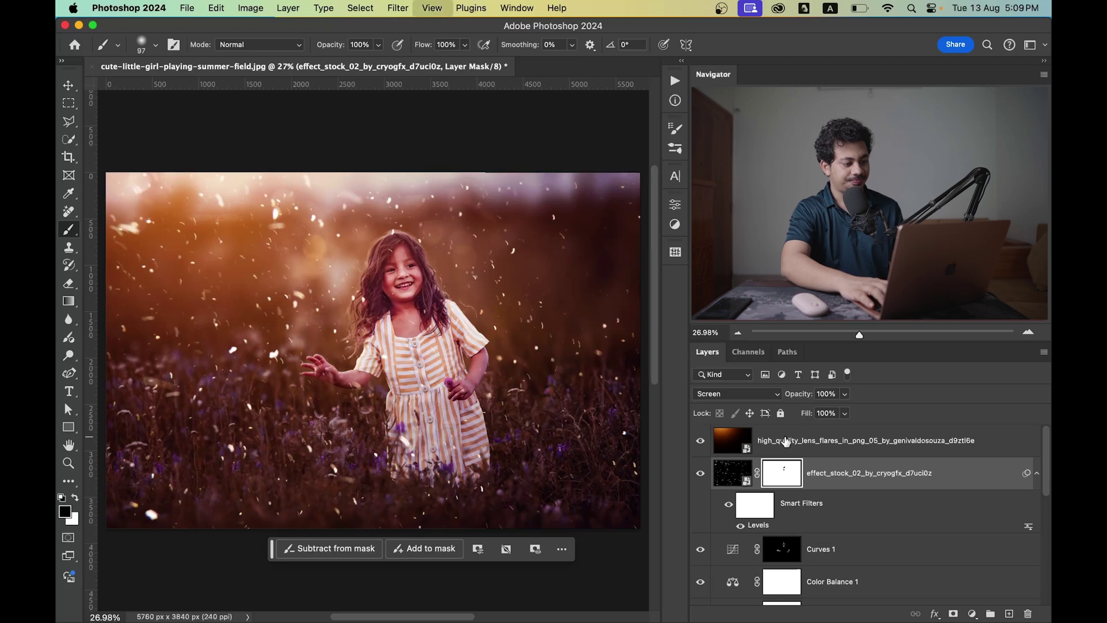
pyautogui.scroll(-10, 818, 473)
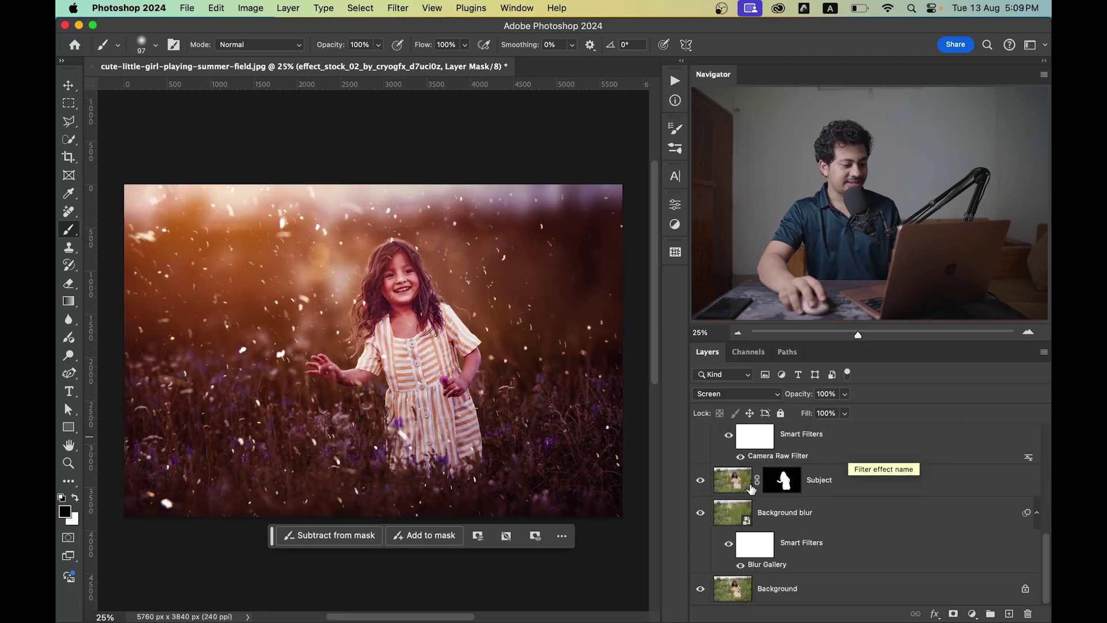
pyautogui.keyDown('alt'); pyautogui.click(700, 589); pyautogui.keyUp('alt')
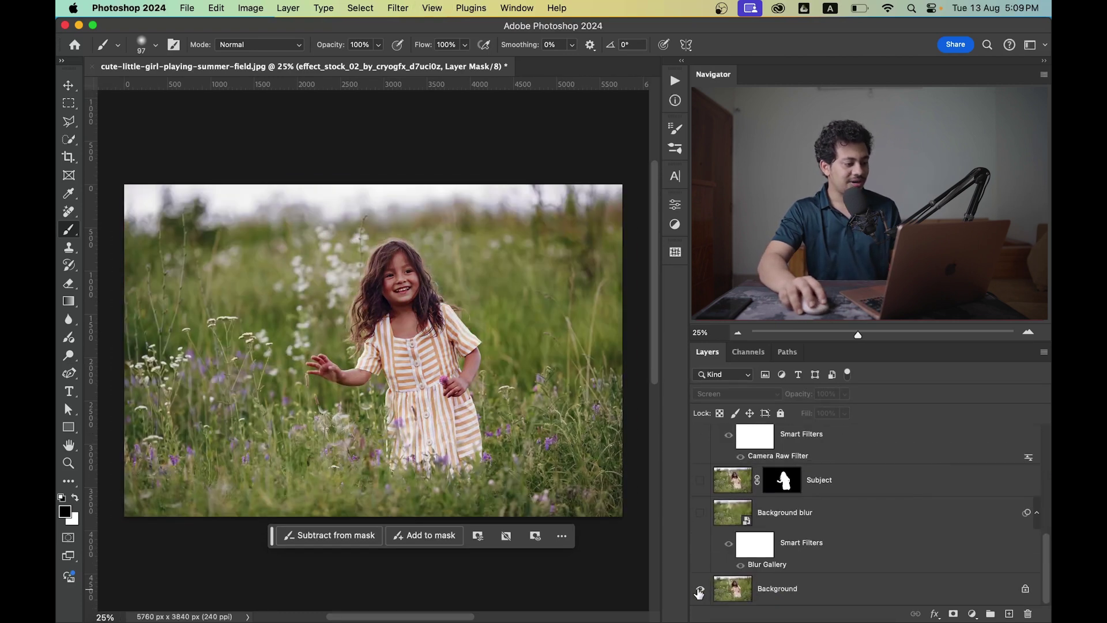
pyautogui.keyDown('alt'); pyautogui.click(699, 589); pyautogui.keyUp('alt')
pyautogui.keyDown('alt'); pyautogui.click(699, 589); pyautogui.keyUp('alt')
pyautogui.keyDown('alt'); pyautogui.click(699, 590); pyautogui.keyUp('alt')
pyautogui.keyDown('alt'); pyautogui.click(699, 589); pyautogui.keyUp('alt')
pyautogui.keyDown('alt'); pyautogui.click(700, 589); pyautogui.keyUp('alt')
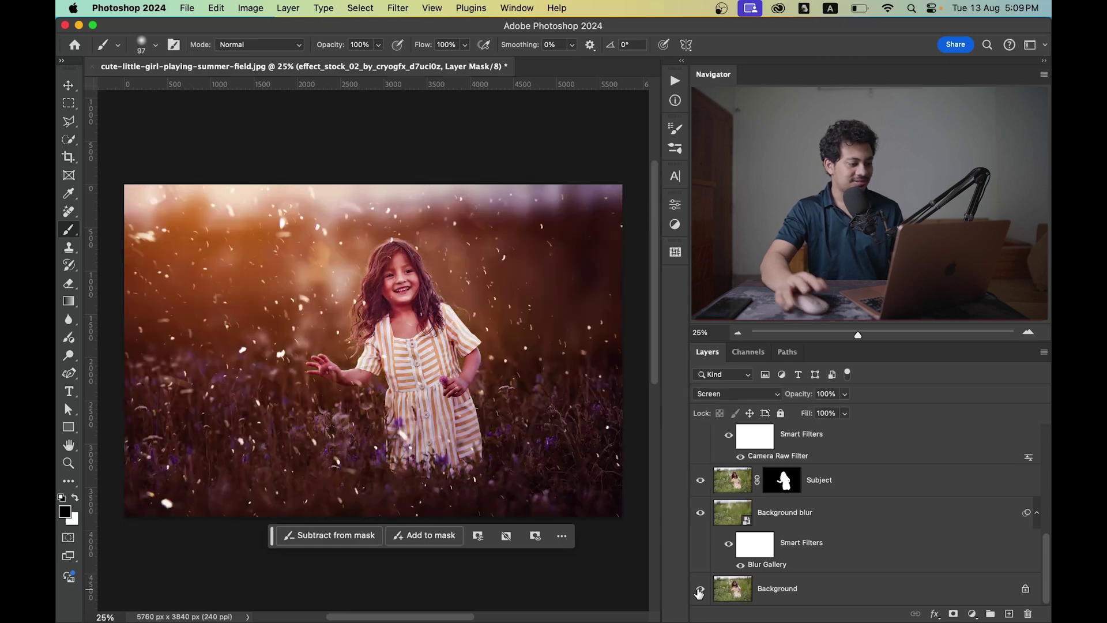